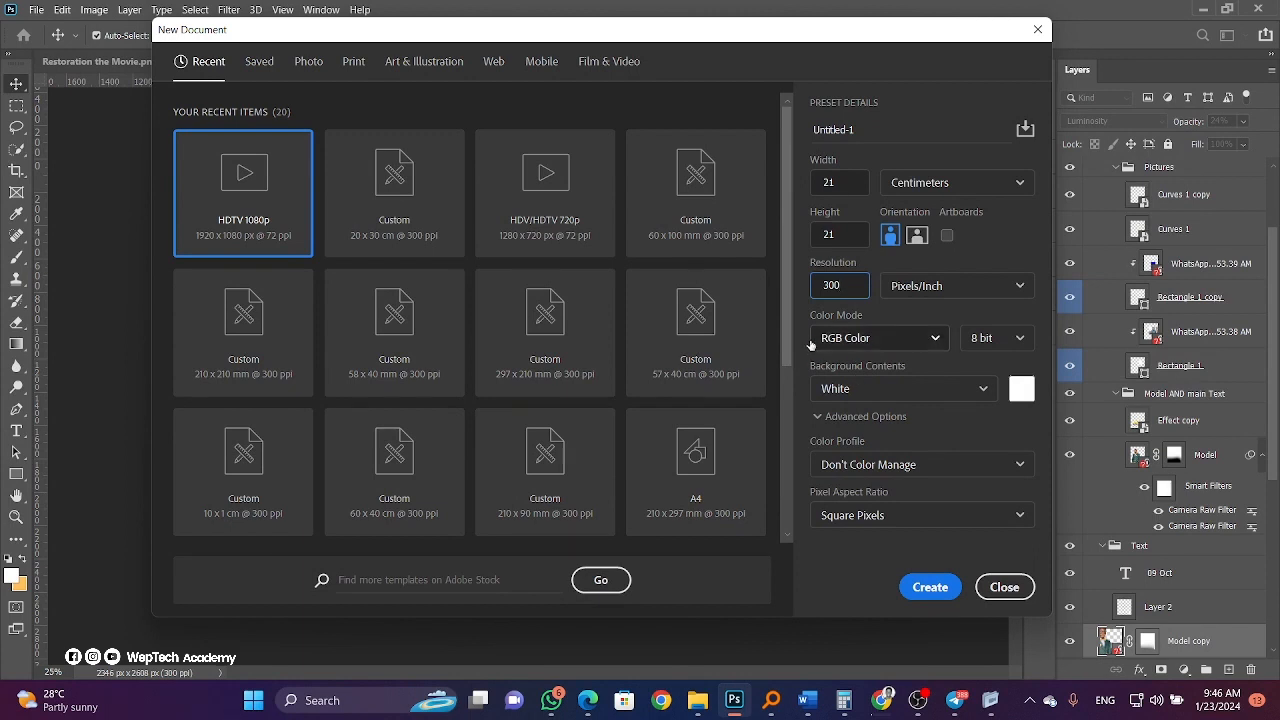
Keep the colour mode at RGB Color with a White background and create the 2480 × 2480 px document.
left_click(833, 340)
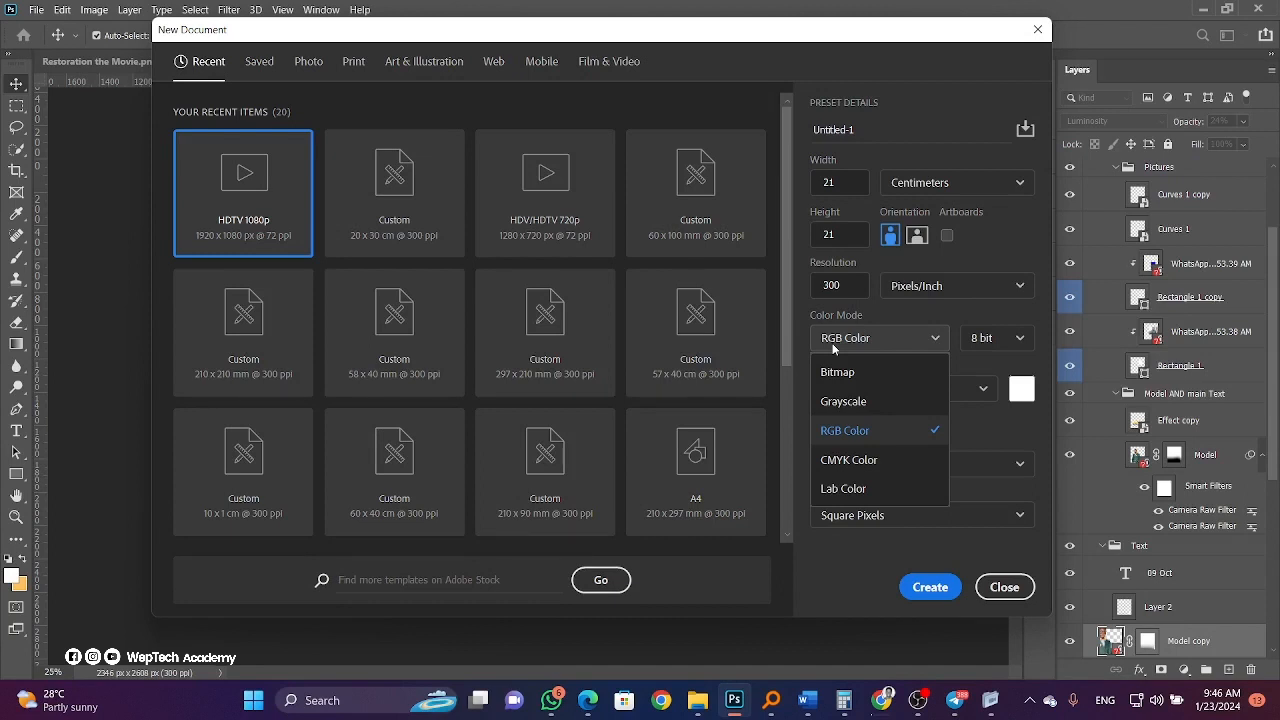
left_click(852, 614)
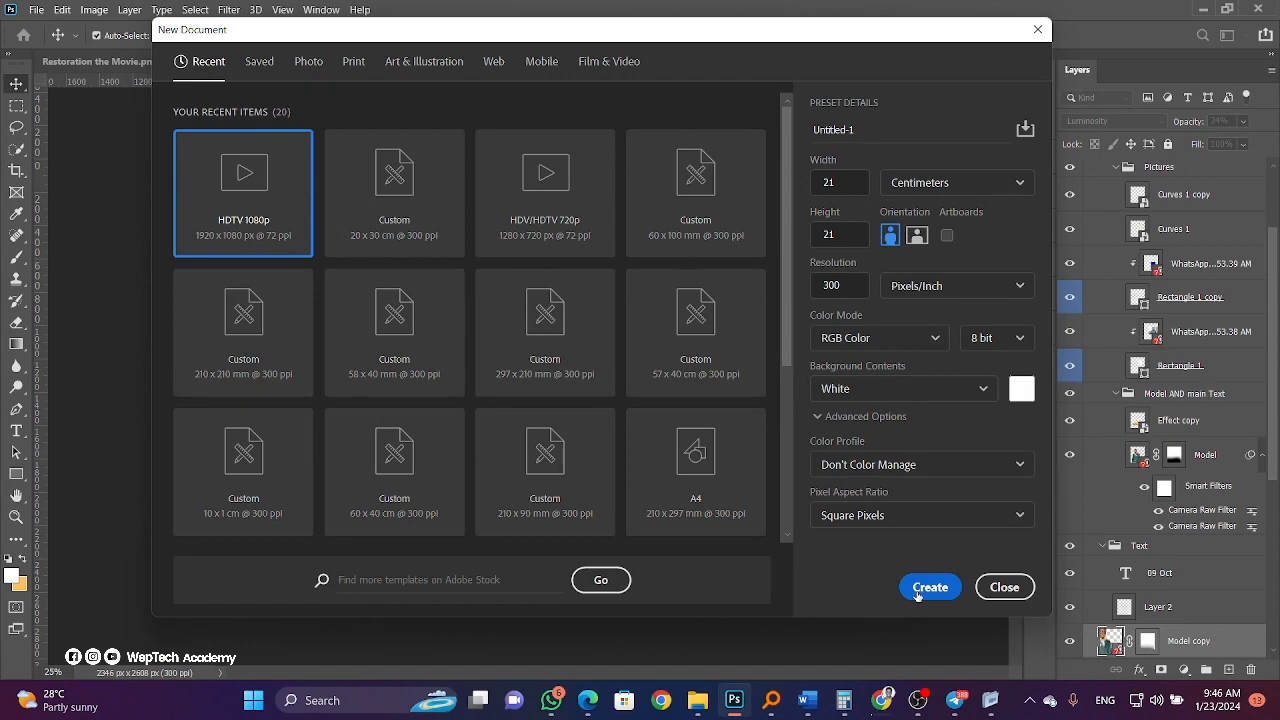
left_click(918, 592)
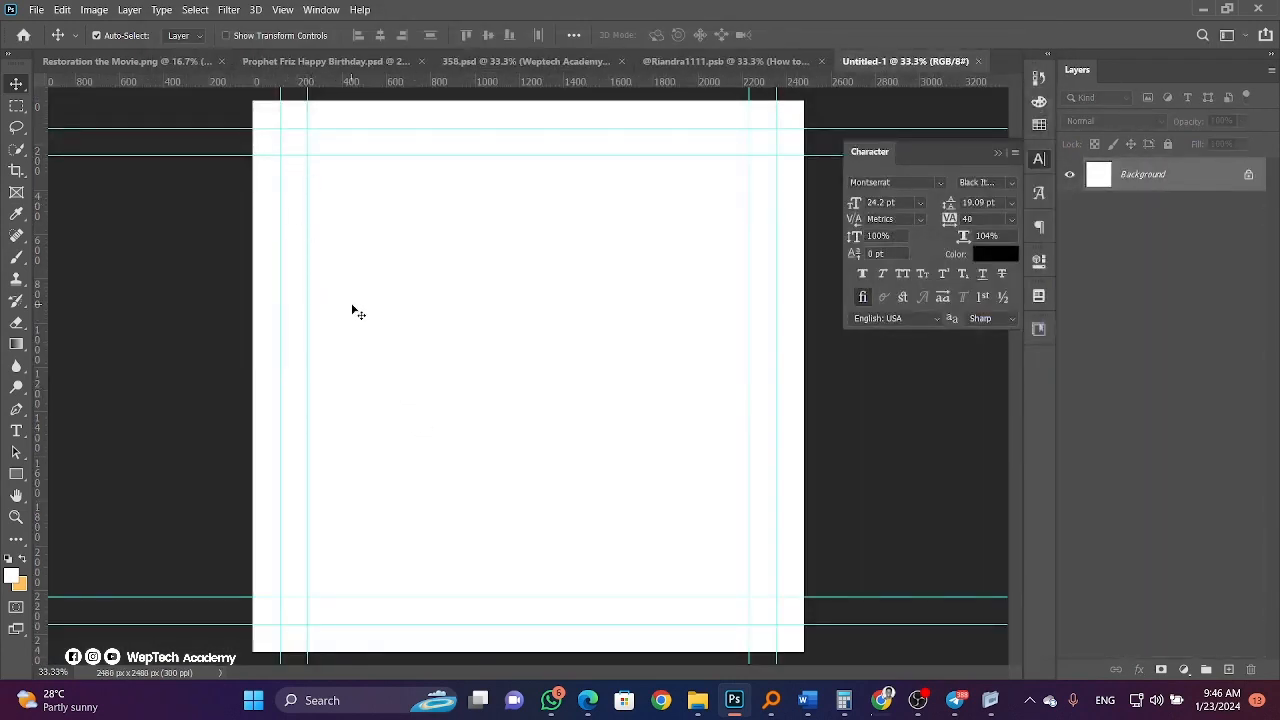
Place Gradient Fill 1.png linked from the birthday flyer folder and stretch it to the canvas width.
left_click(35, 9)
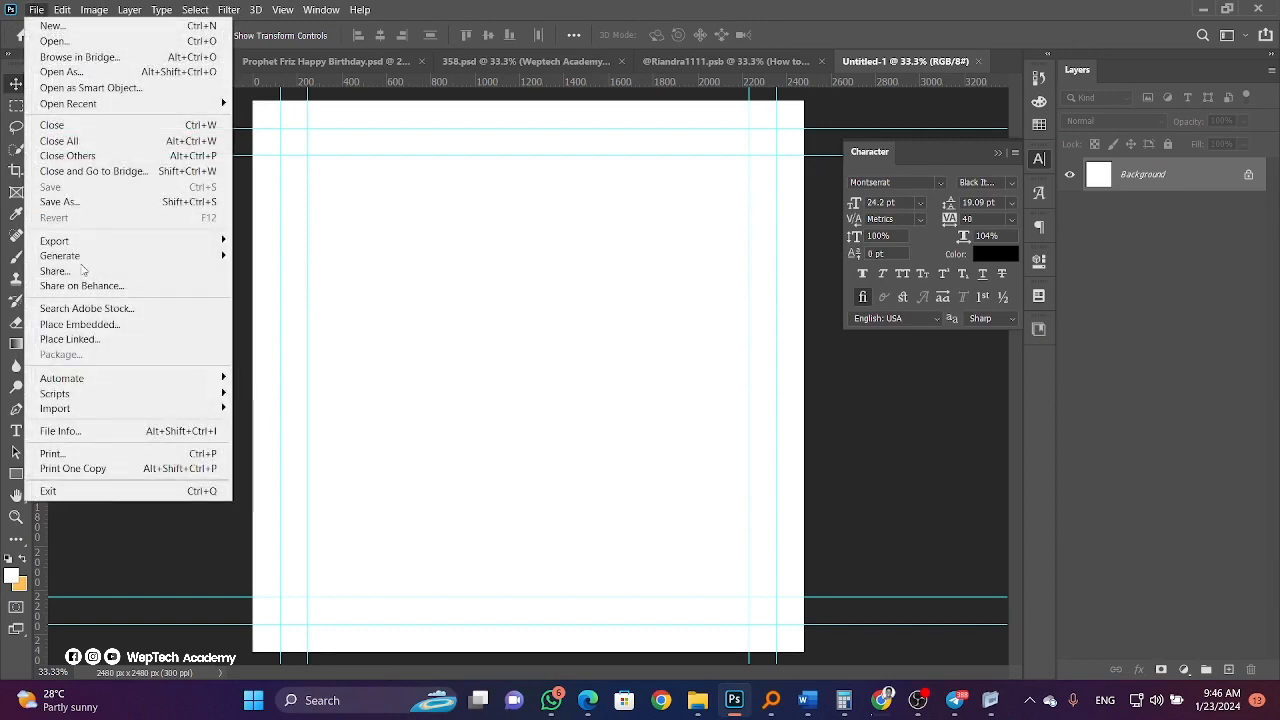
left_click(70, 339)
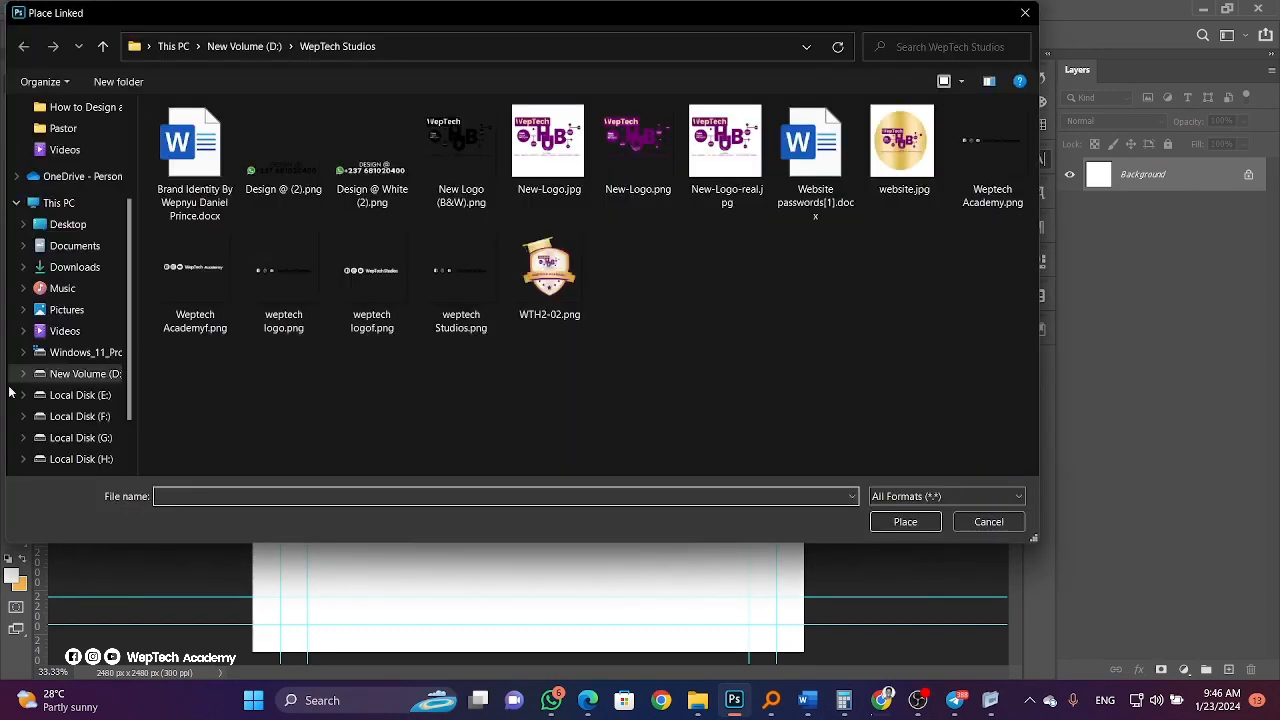
left_click(60, 458)
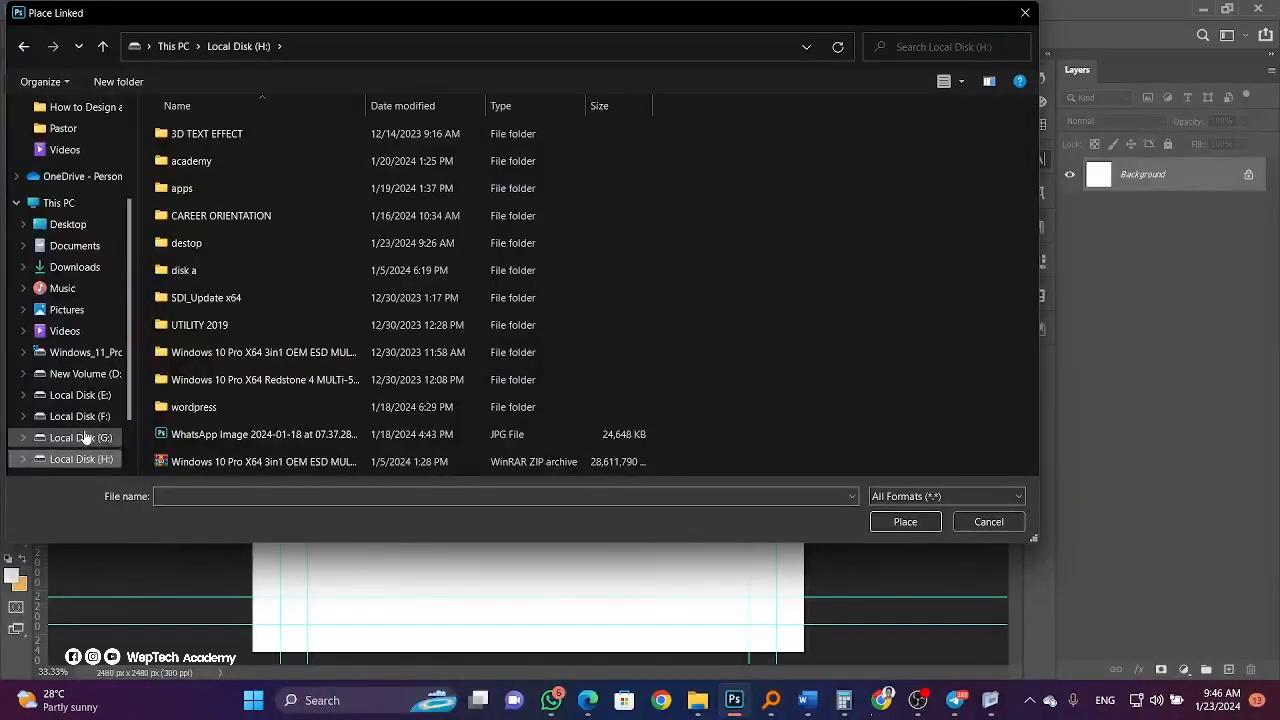
left_click(85, 437)
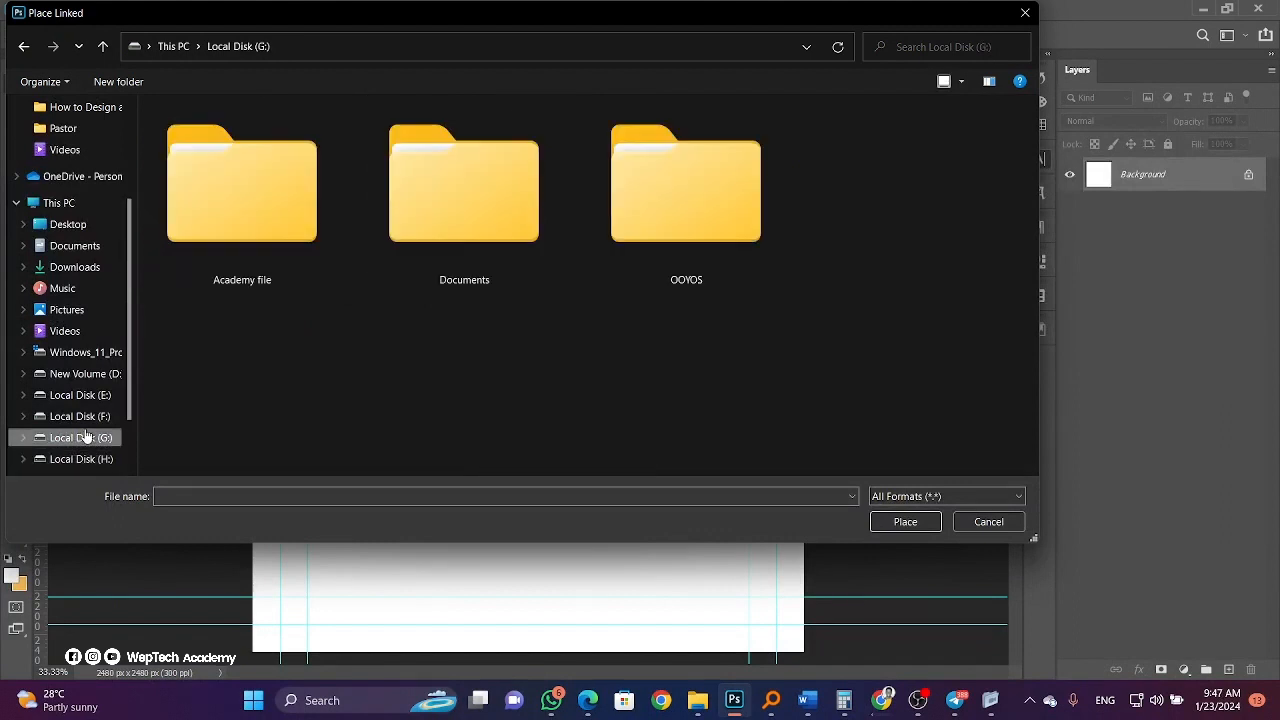
left_click(62, 396)
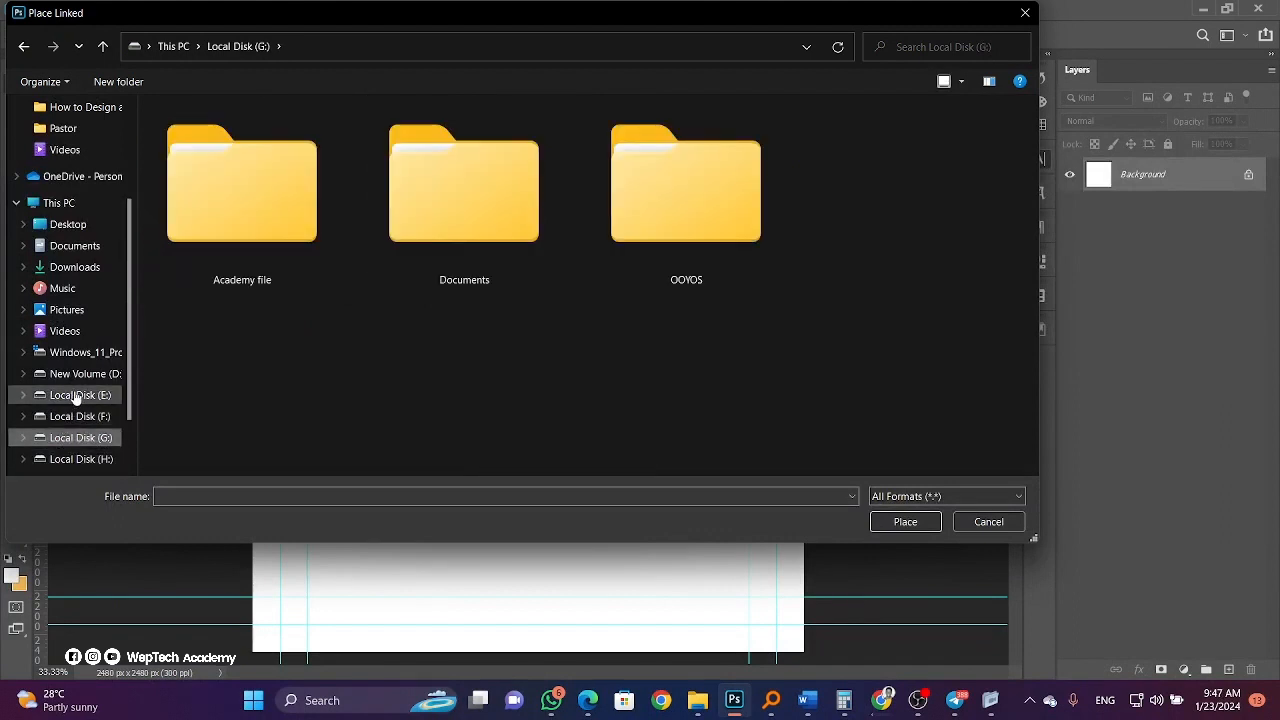
left_click(60, 416)
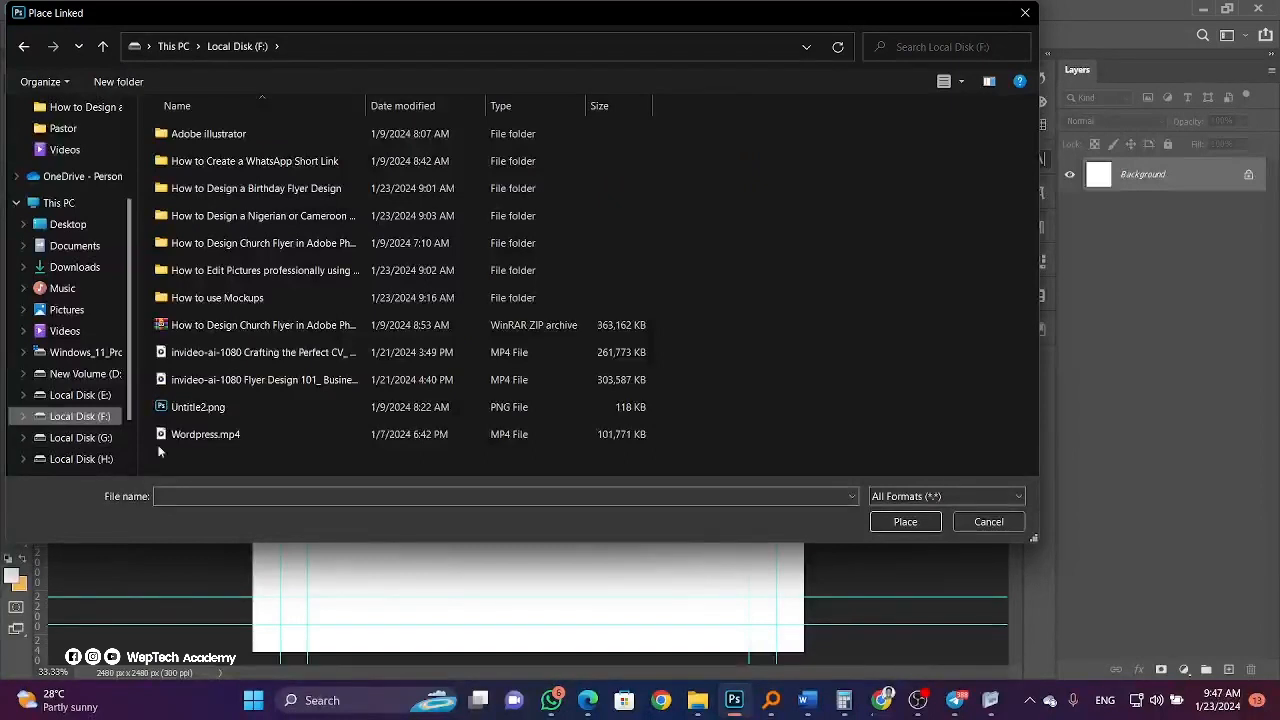
double_click(256, 188)
left_click(398, 165)
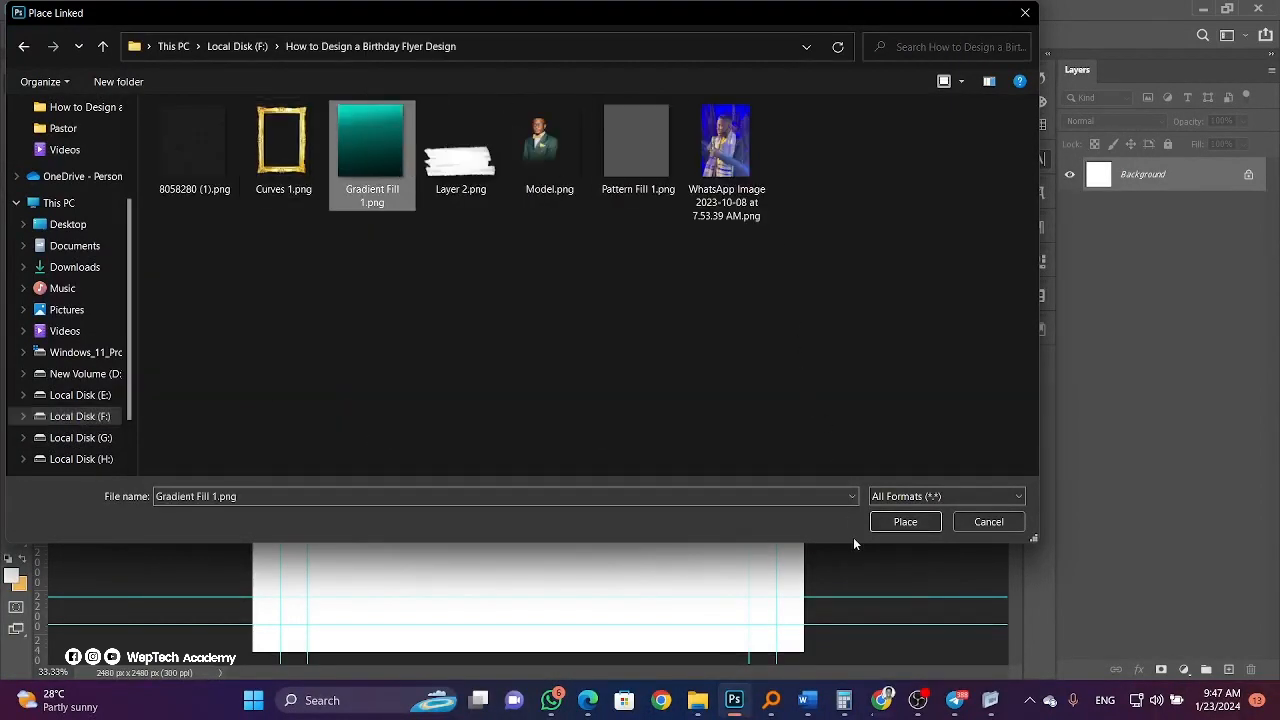
left_click(880, 523)
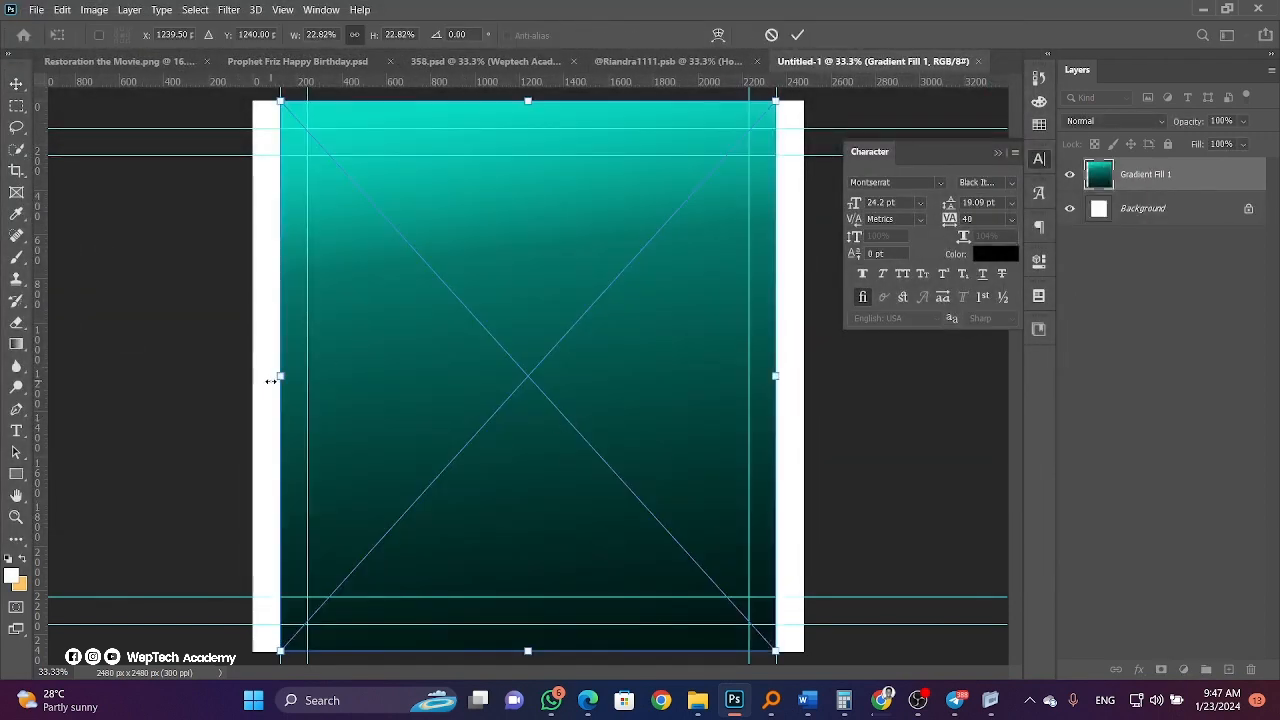
mouse_move(270, 381)
left_mouse_down()
mouse_move(266, 368)
mouse_move(250, 374)
left_mouse_up()
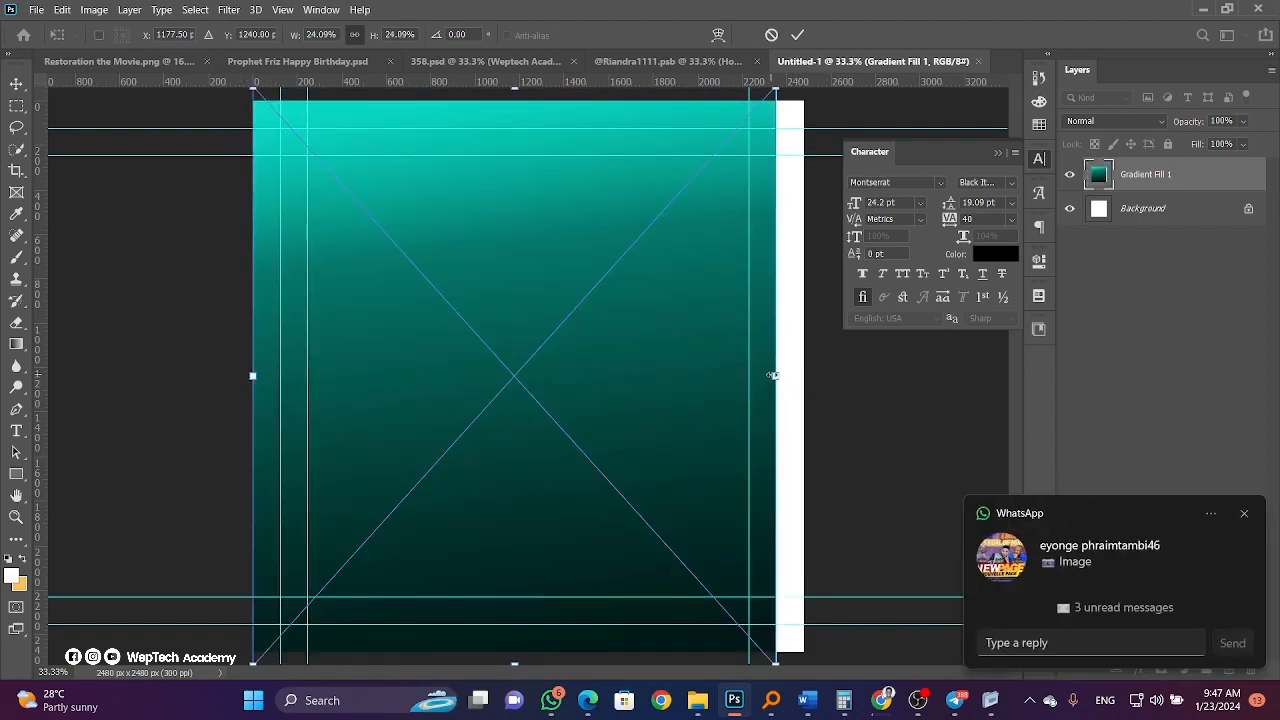
left_click_drag(775, 376, 804, 375)
key("Return")
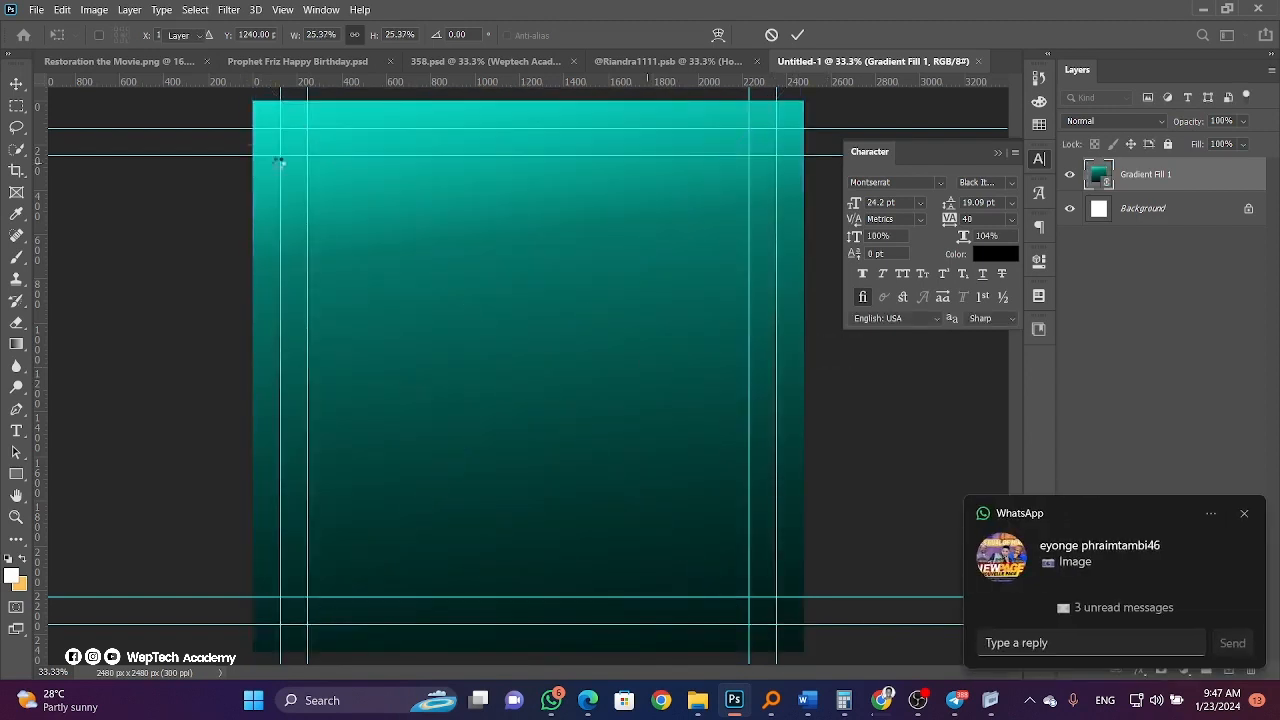
Place Pattern Fill 1.png, stretch it across the canvas, and lower its fill to 22%.
left_click(35, 9)
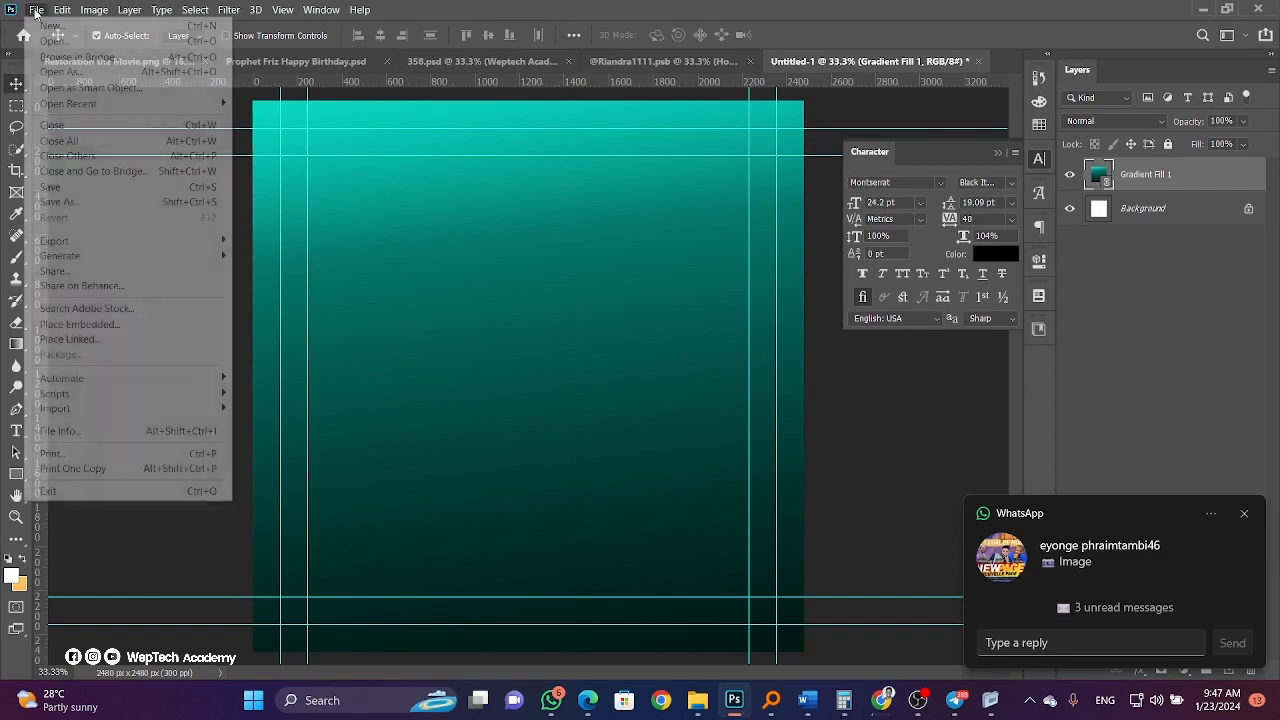
left_click(60, 323)
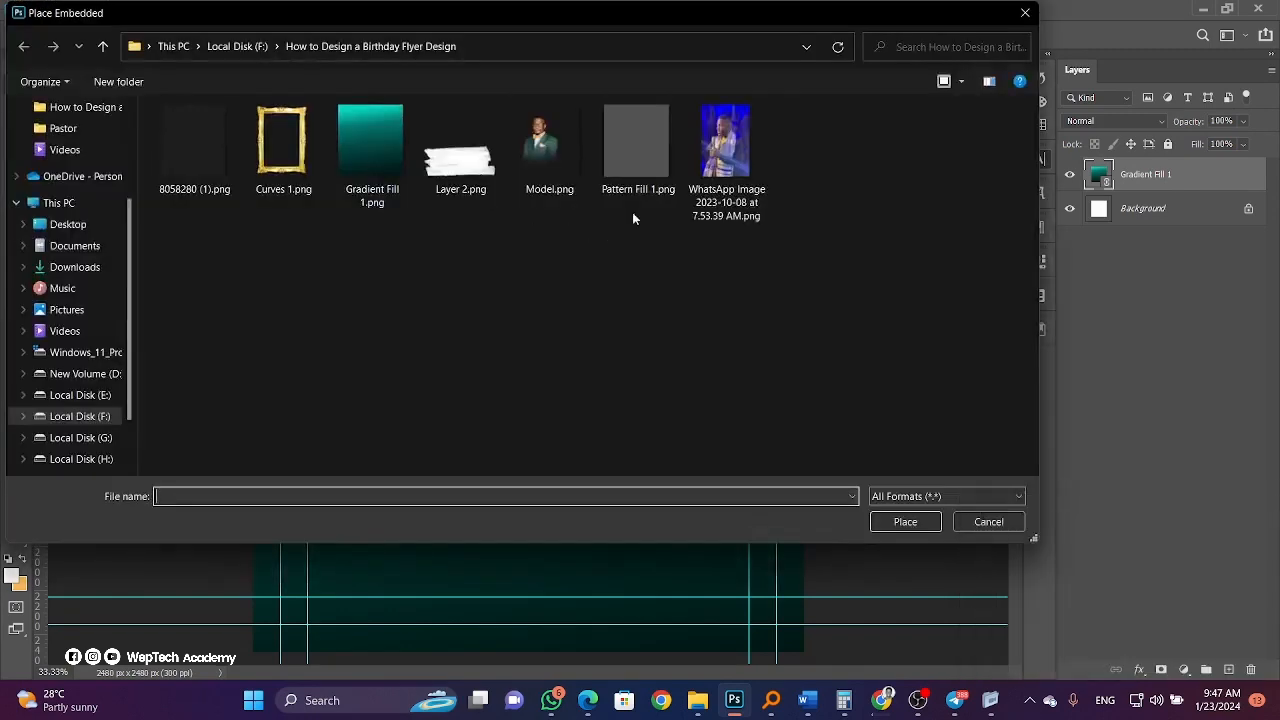
left_click(640, 214)
left_click(902, 518)
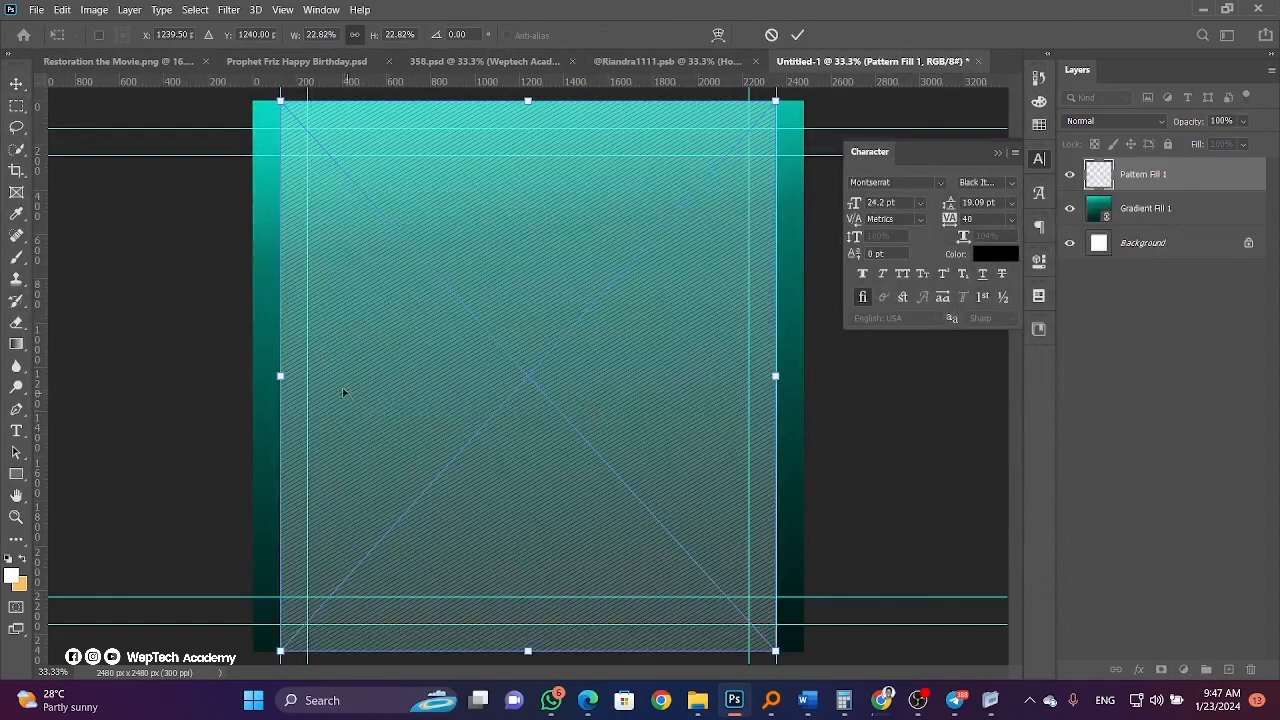
left_click_drag(280, 376, 253, 376)
left_click_drag(775, 376, 803, 376)
key("Return")
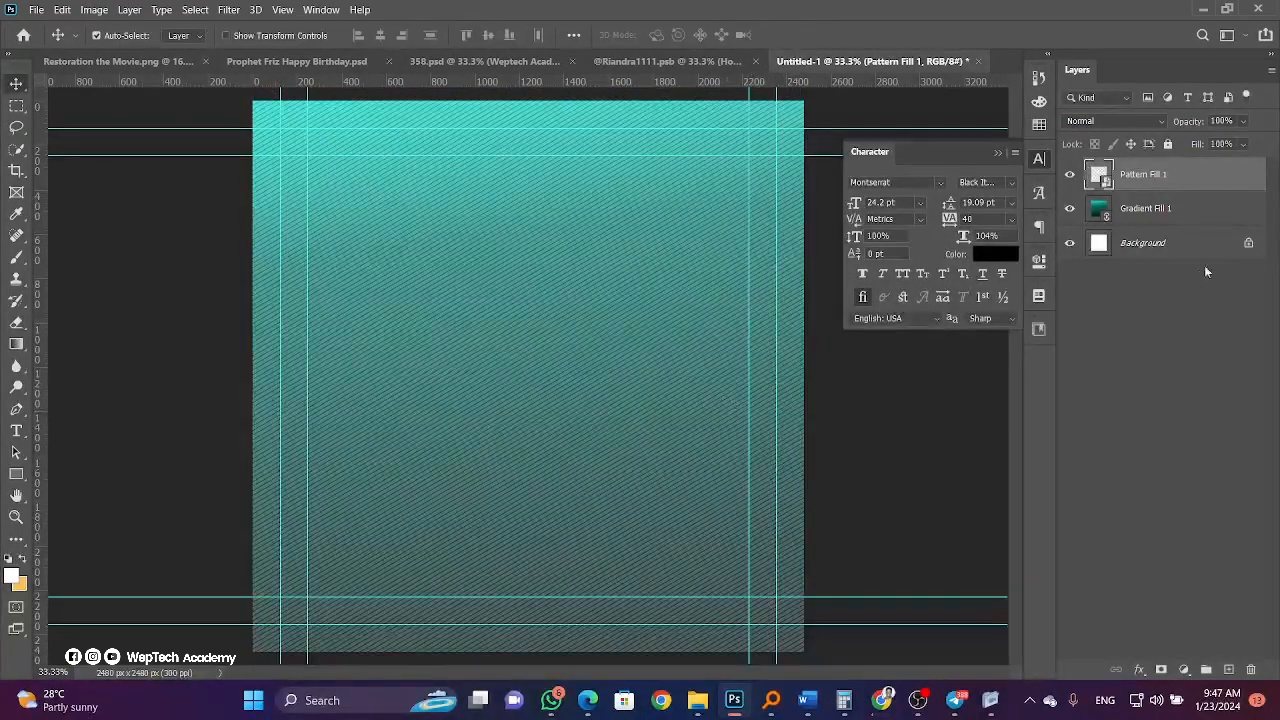
left_click(1242, 144)
left_click(1209, 164)
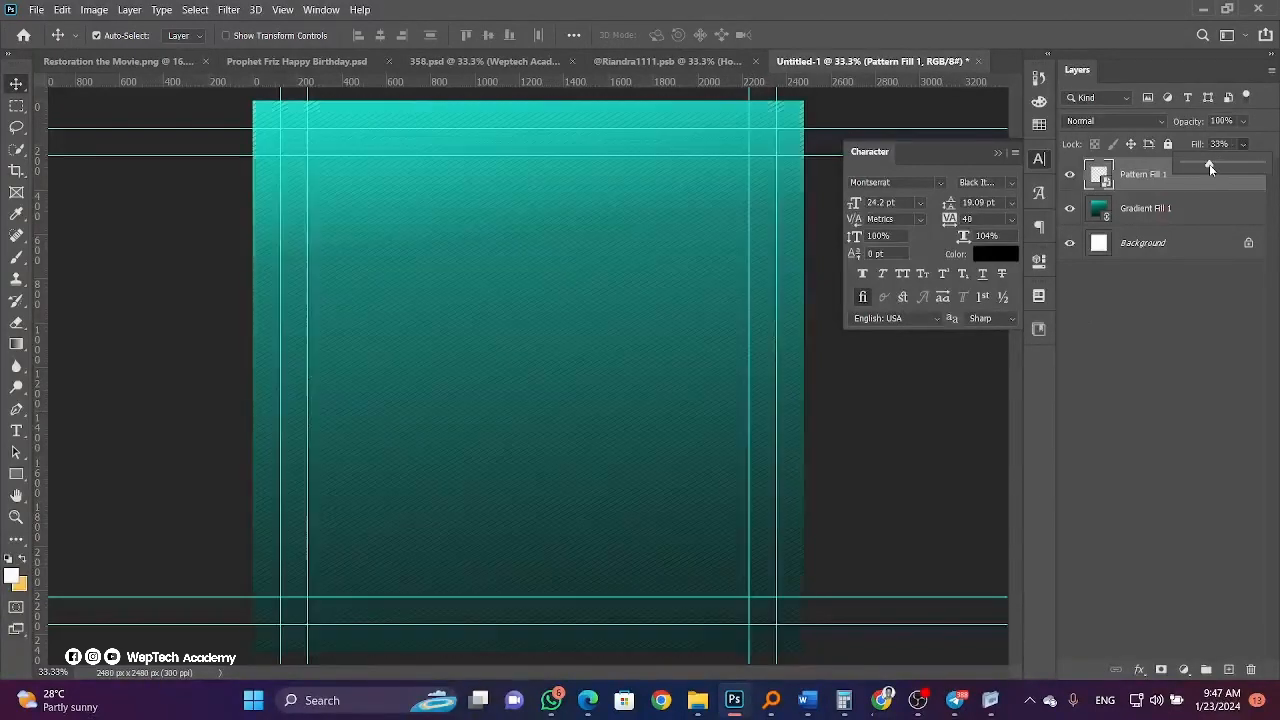
left_click_drag(1209, 164, 1201, 164)
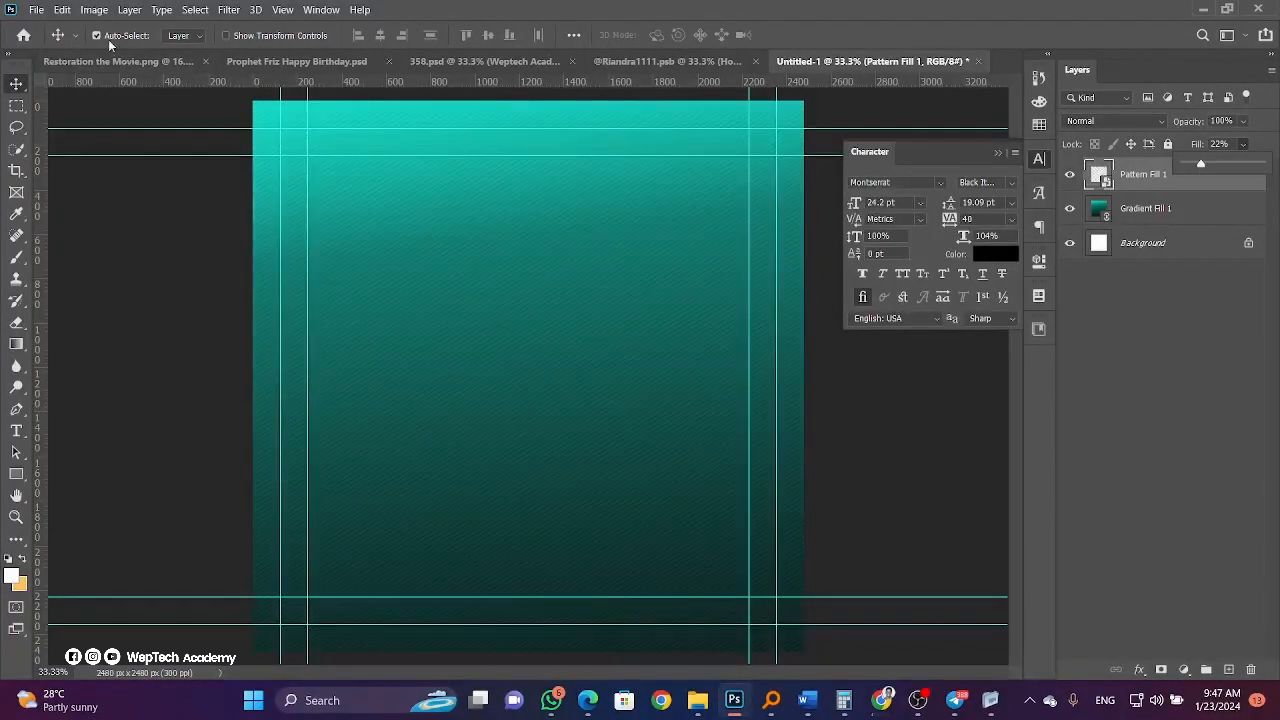
Place 8058280 (1).png linked, widen it to the canvas edges, and set its fill to 47%.
left_click(33, 10)
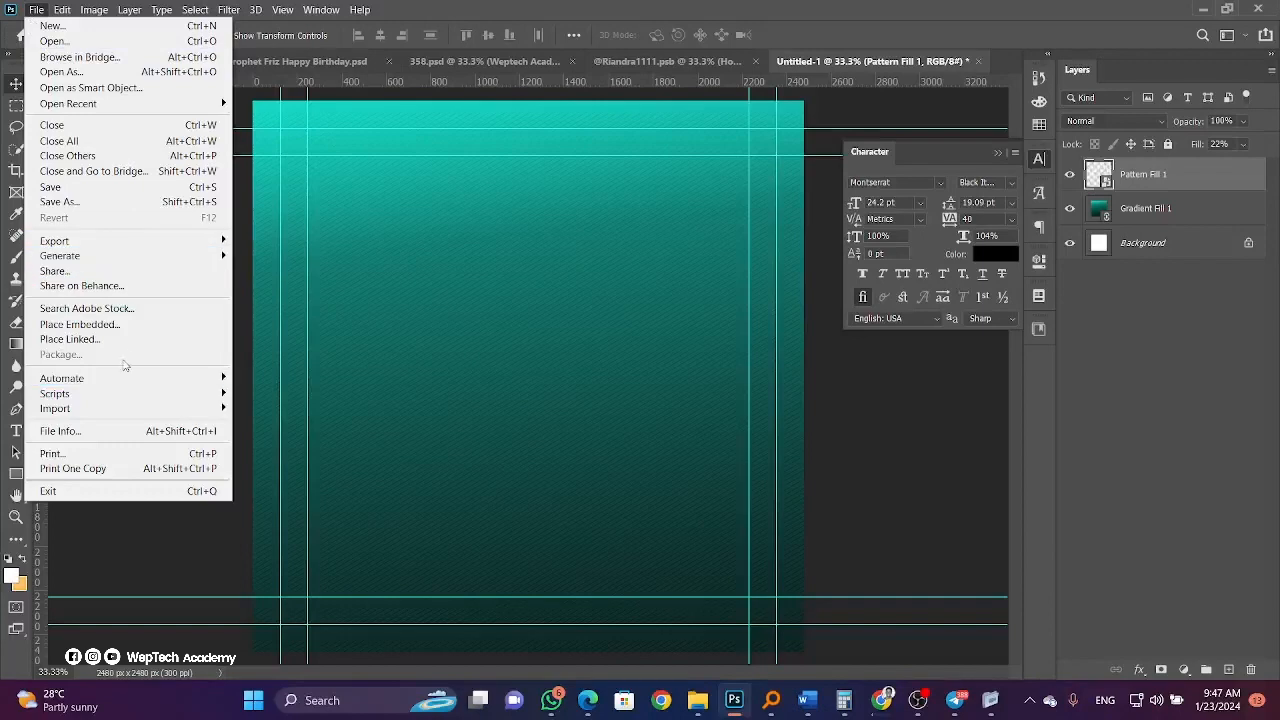
left_click(120, 348)
left_click(236, 190)
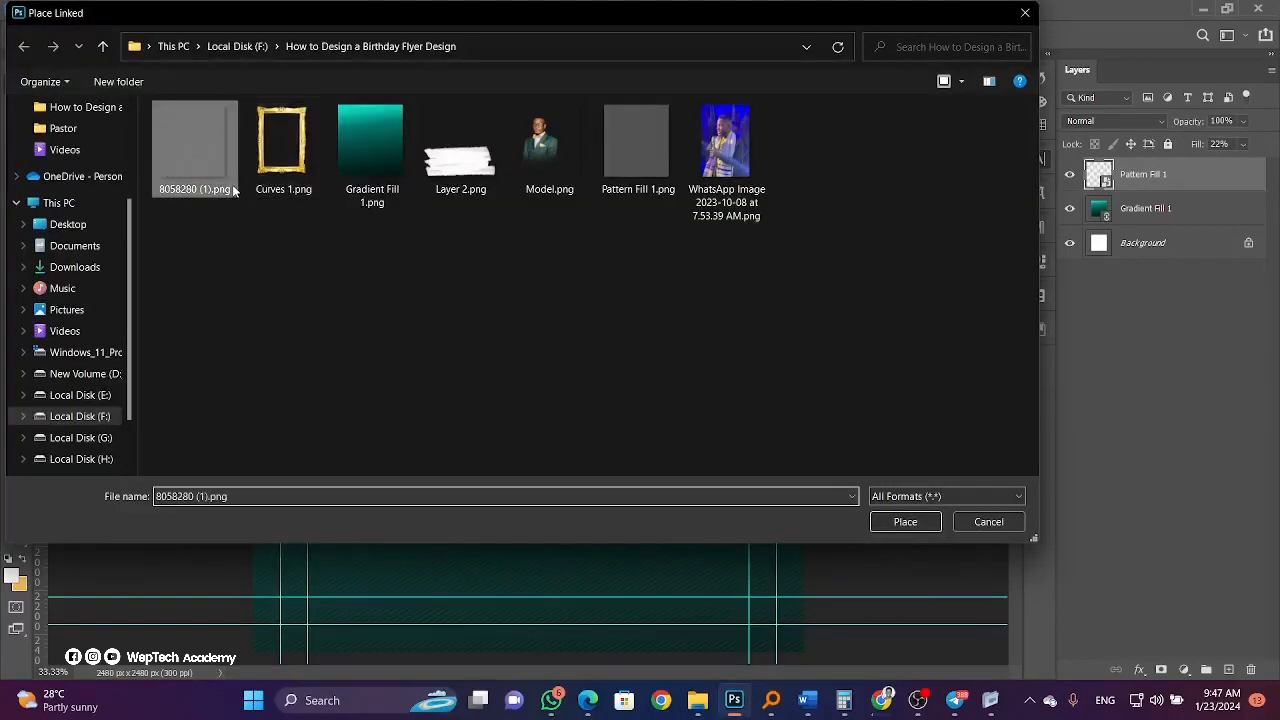
left_click(905, 521)
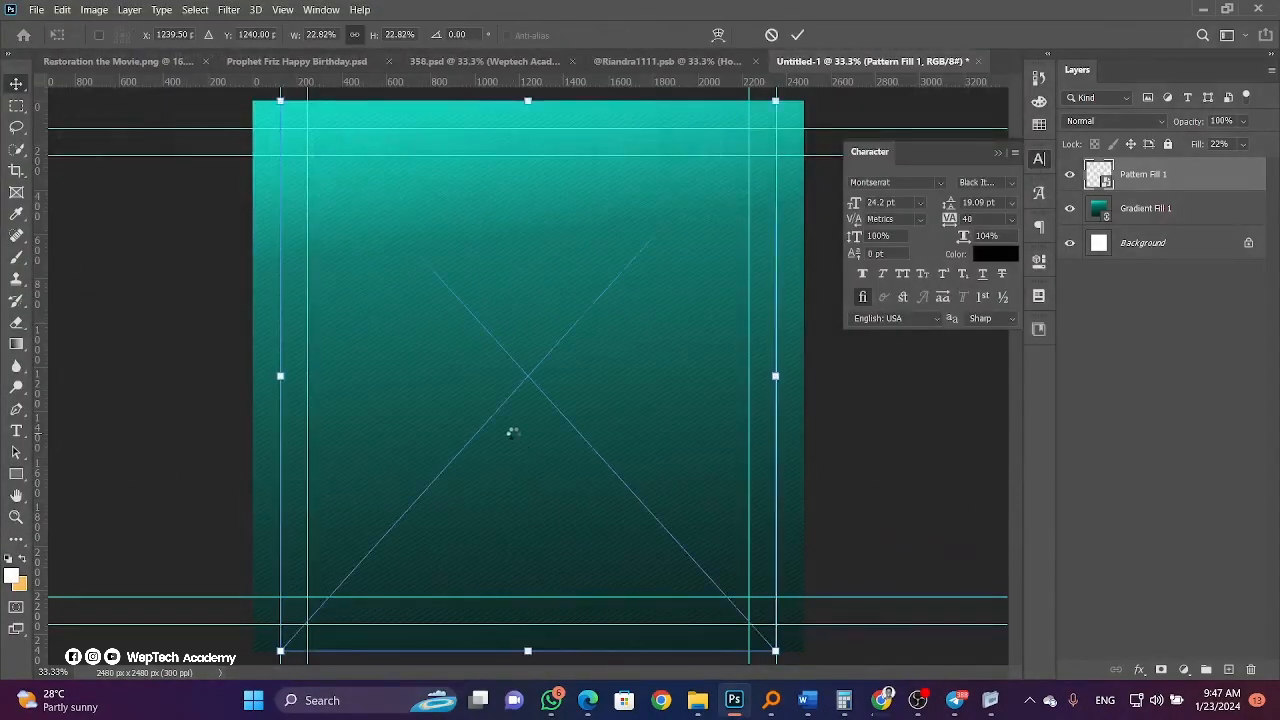
left_click_drag(267, 373, 240, 374)
left_click_drag(776, 376, 800, 385)
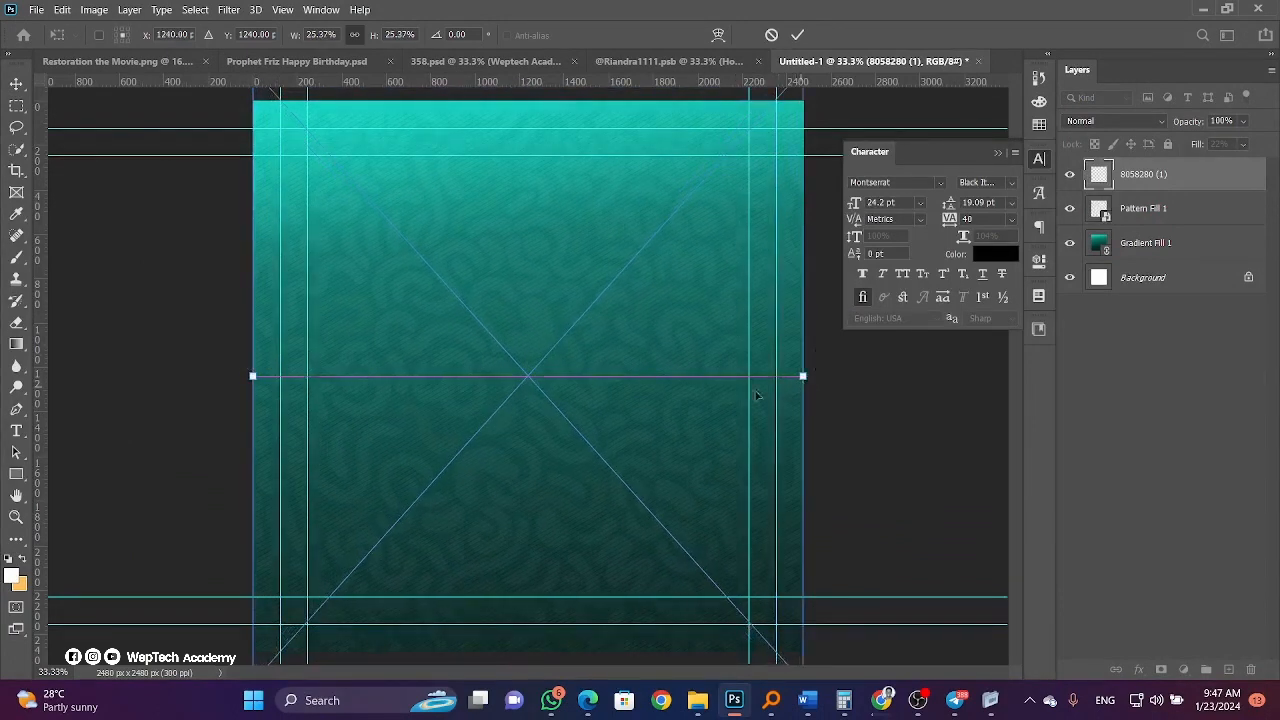
key("Return")
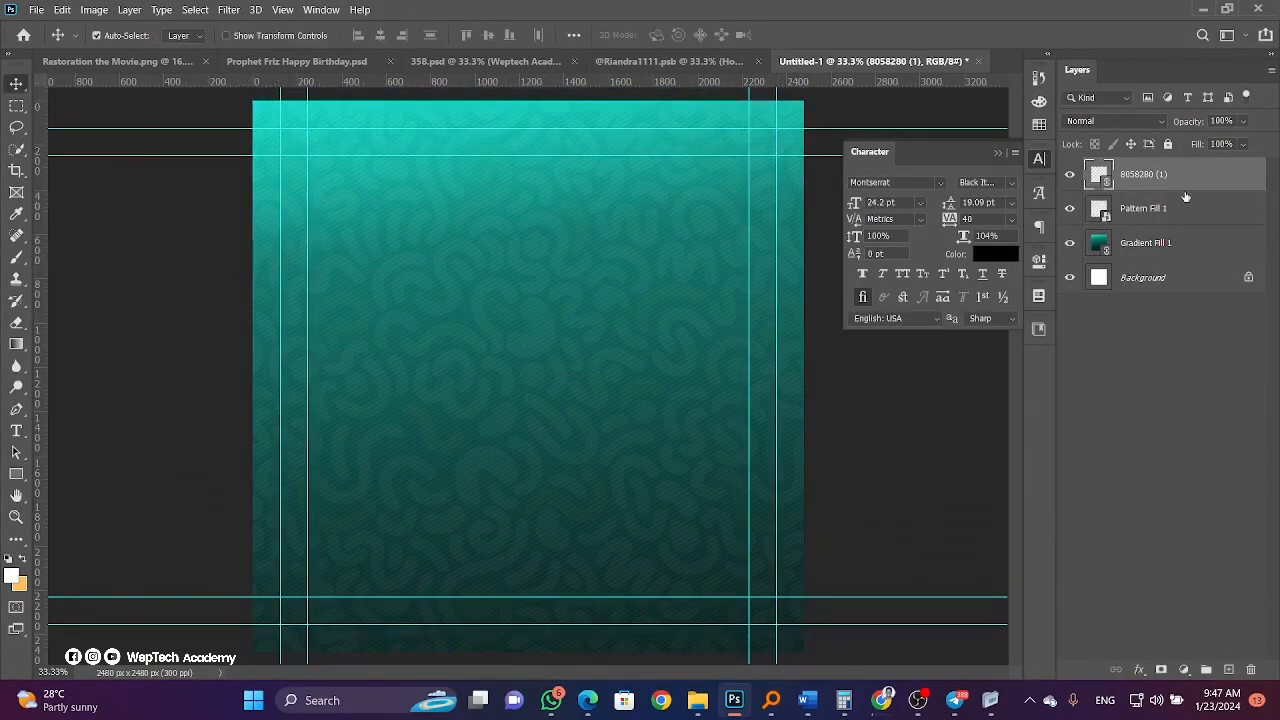
left_click(1243, 146)
left_click_drag(1219, 160, 1220, 160)
Place Model.png, flip it horizontally, and enlarge it toward the flyer's upper-left edge.
left_click(35, 10)
left_click(60, 307)
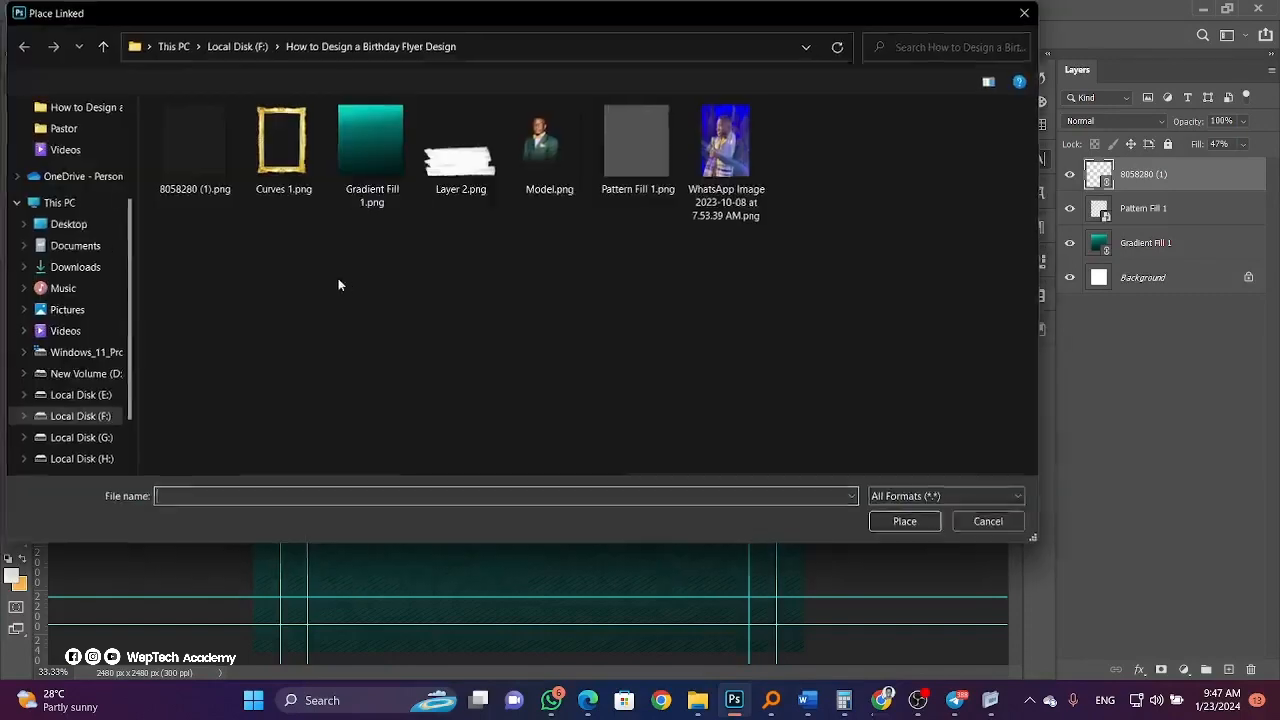
left_click(545, 150)
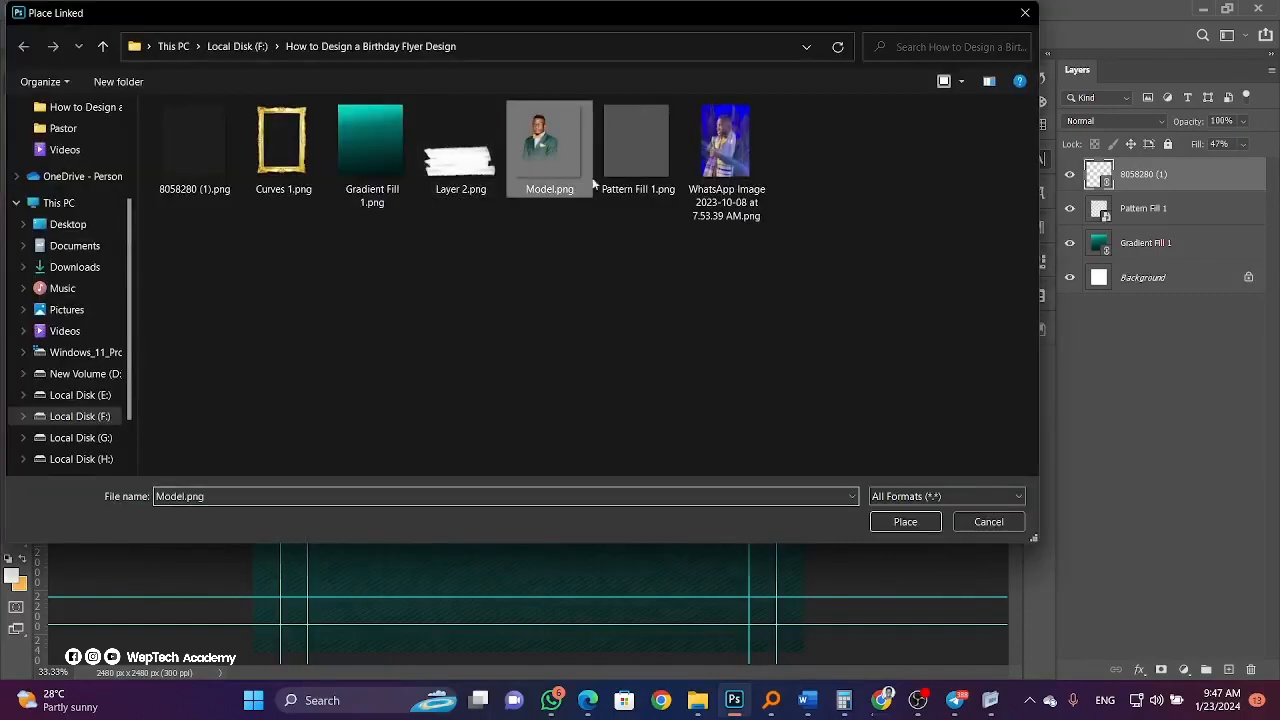
left_click(894, 528)
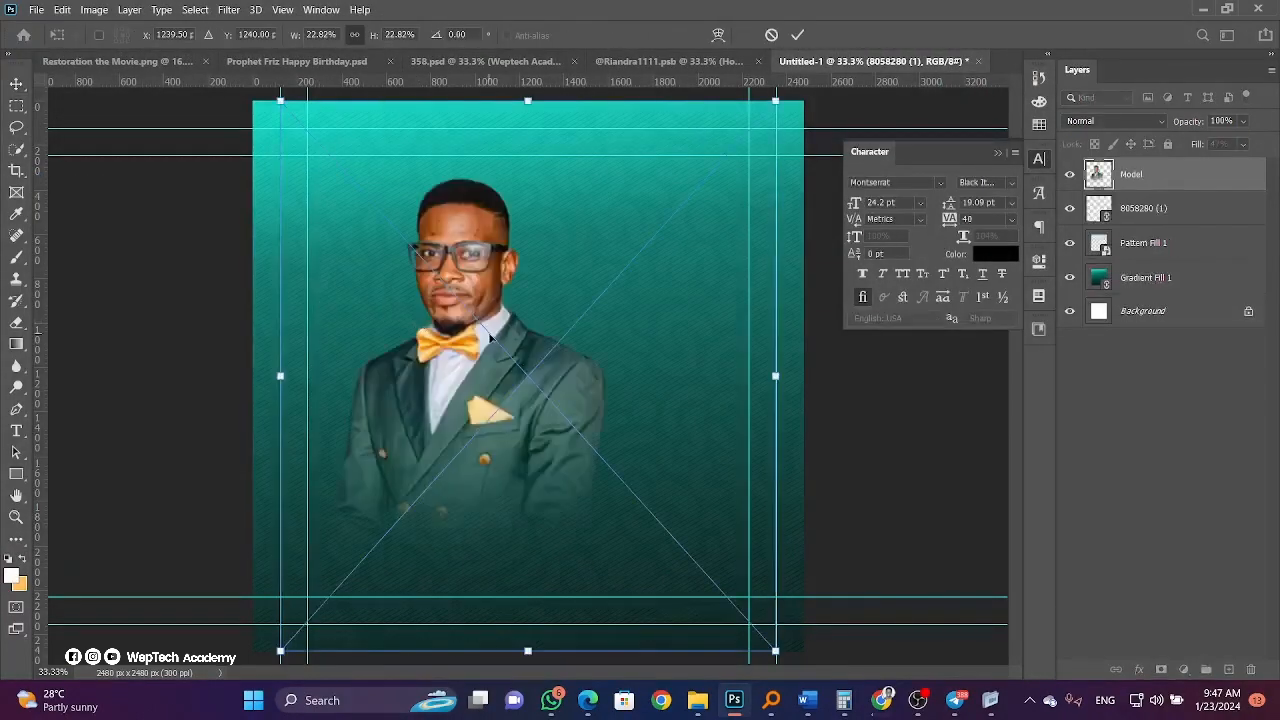
right_click(490, 337)
left_click(420, 341)
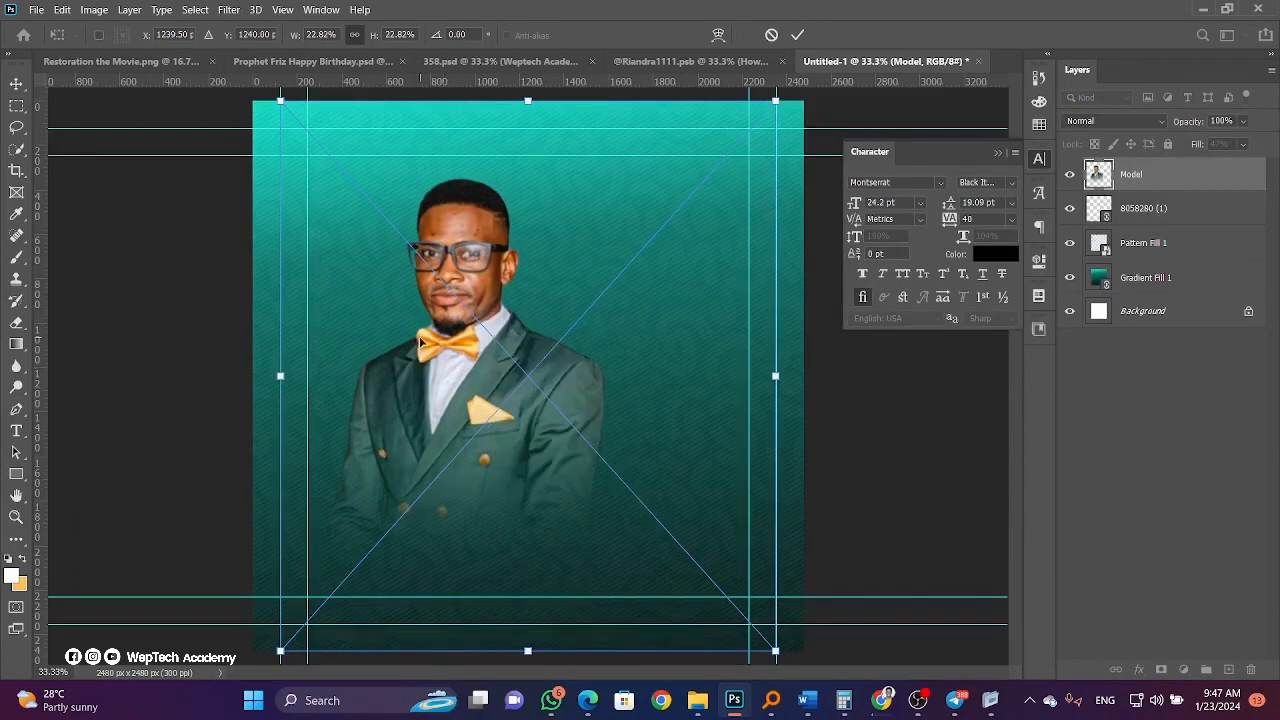
right_click(450, 382)
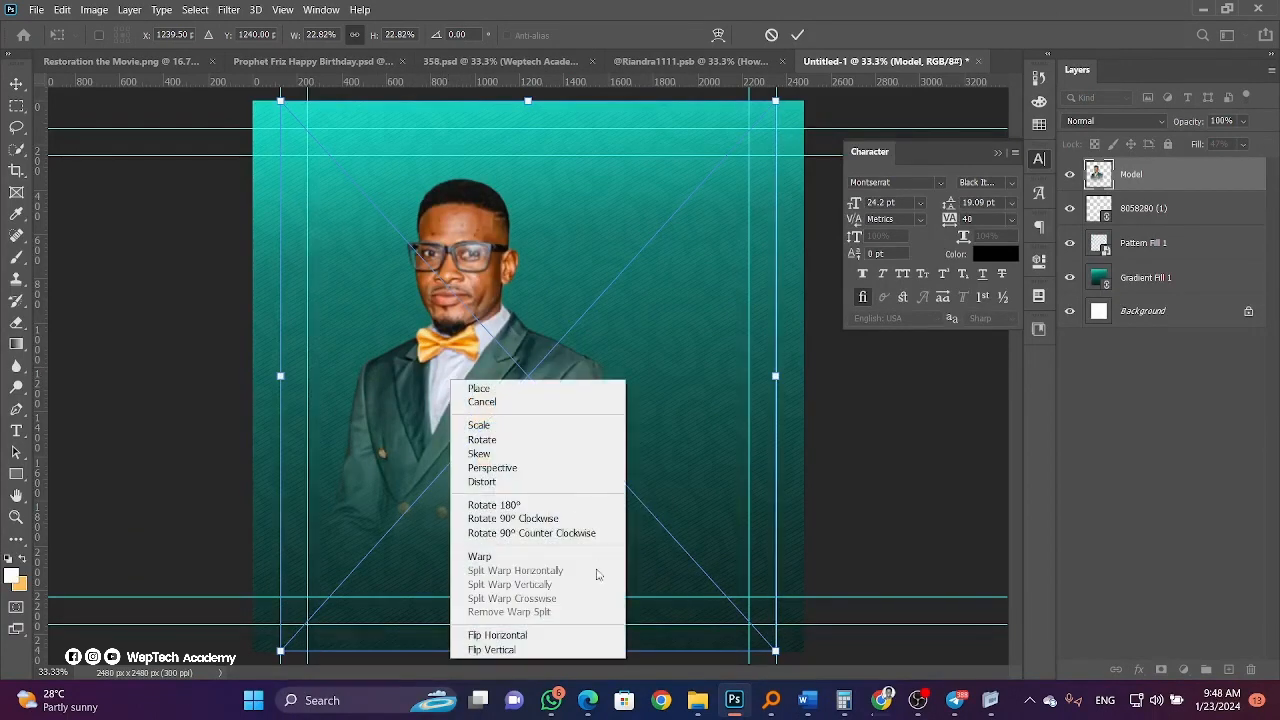
left_click(545, 634)
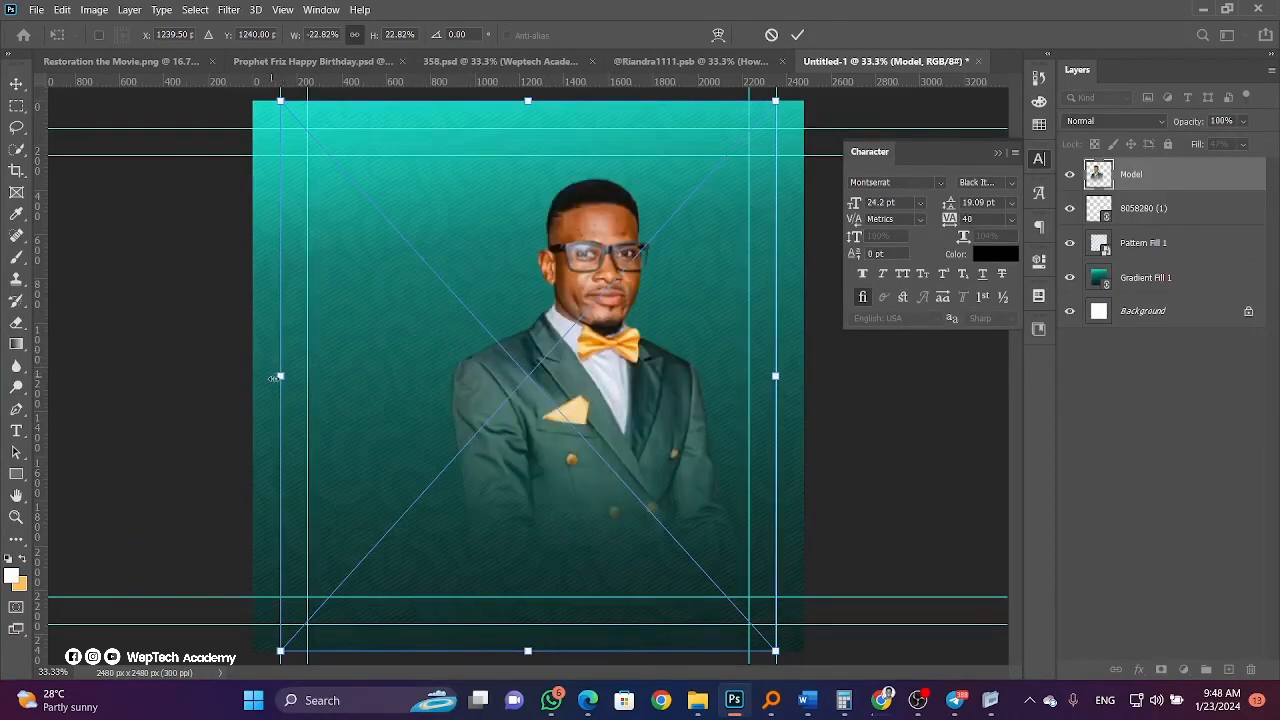
left_click_drag(273, 378, 134, 376)
left_click_drag(520, 340, 350, 327)
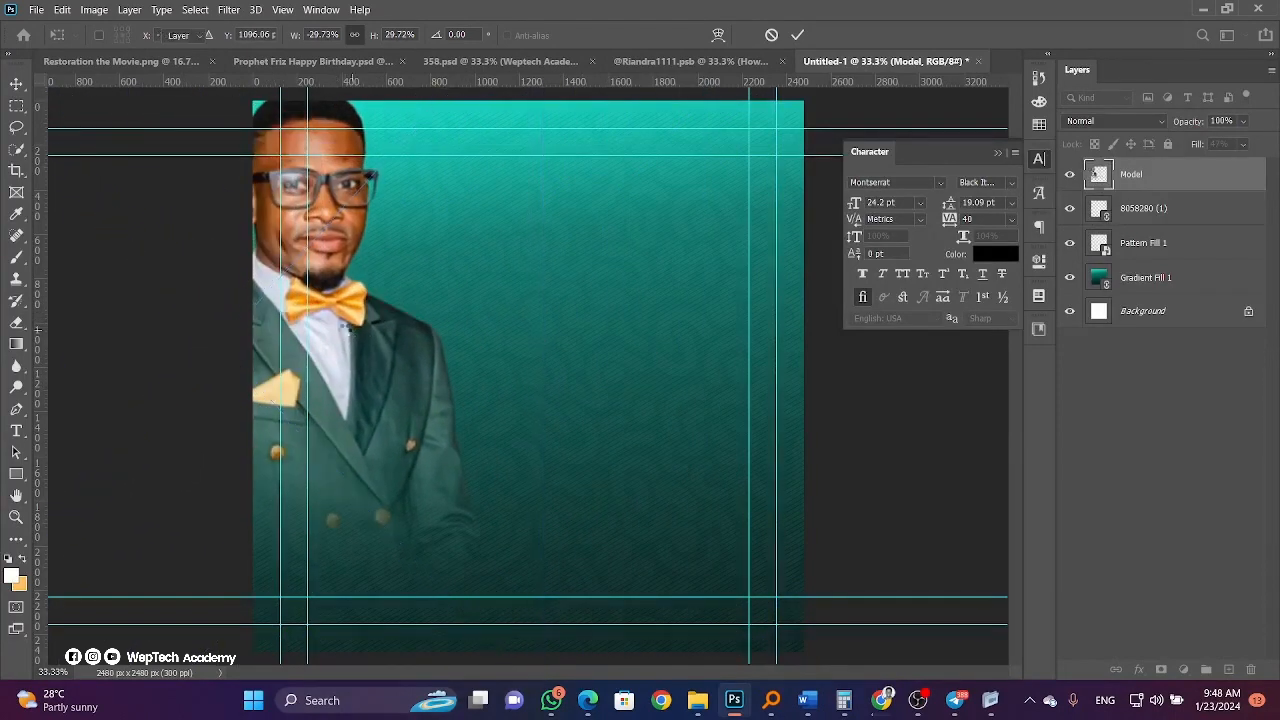
key("Return")
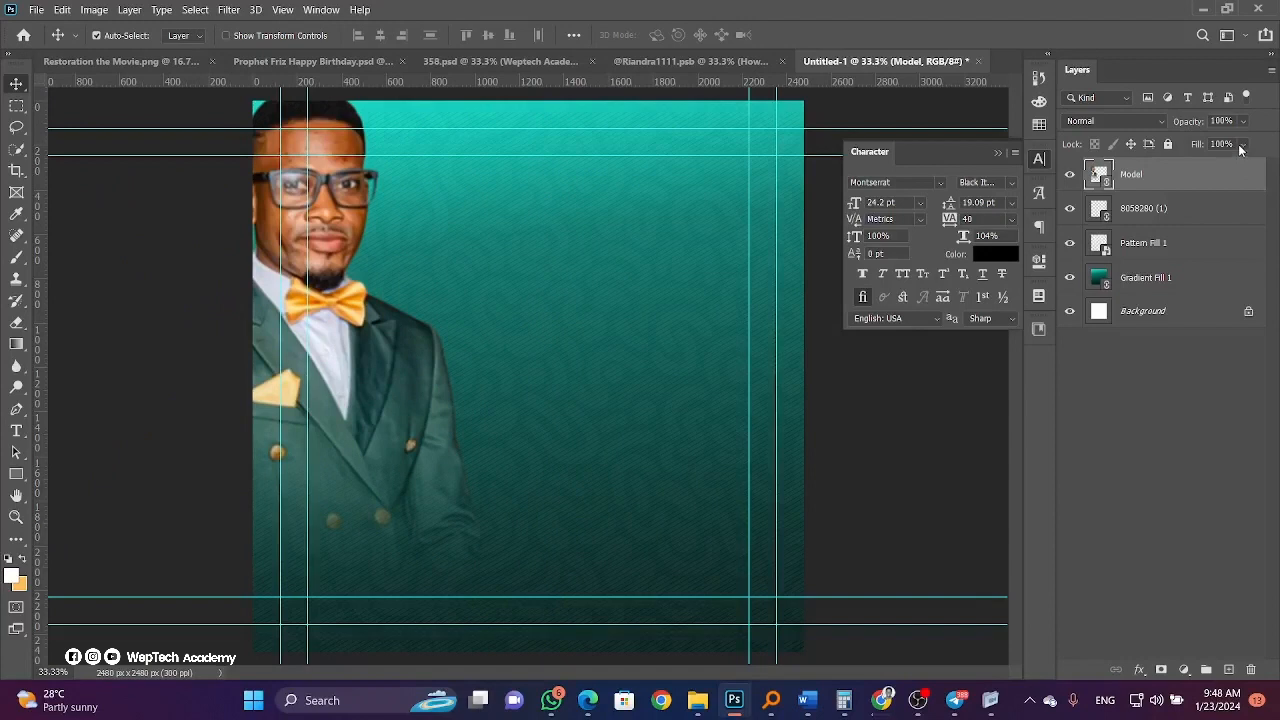
Fade the model layer to 26% fill.
left_click(1240, 148)
left_click(1205, 163)
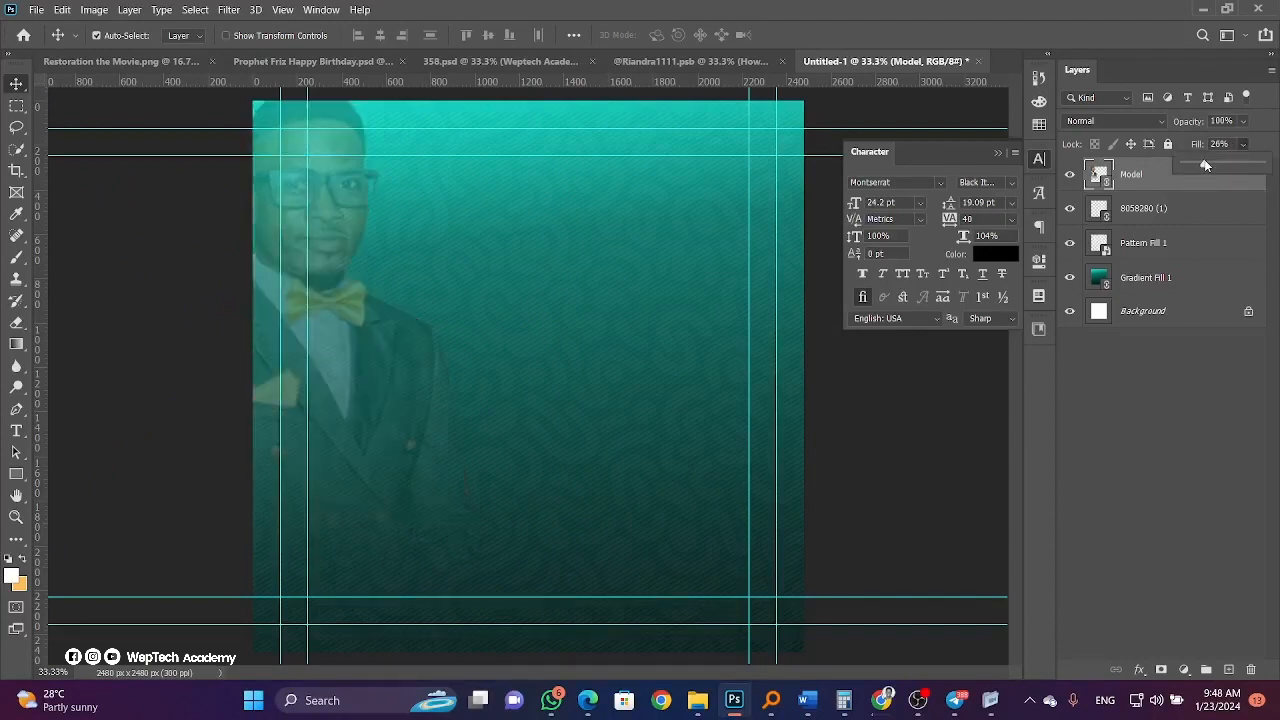
left_click(20, 89)
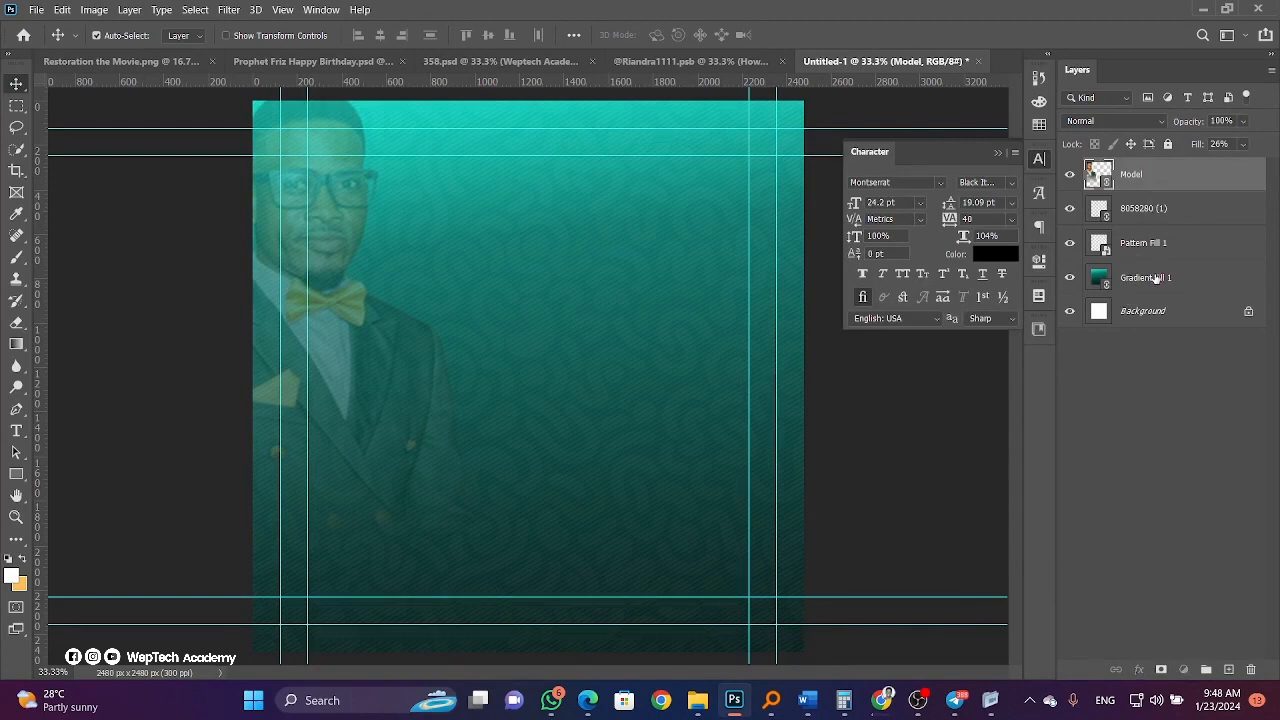
Group the model and background layers into a group named Backgrounds.
left_click(1155, 278, "shift")
left_click(1205, 669)
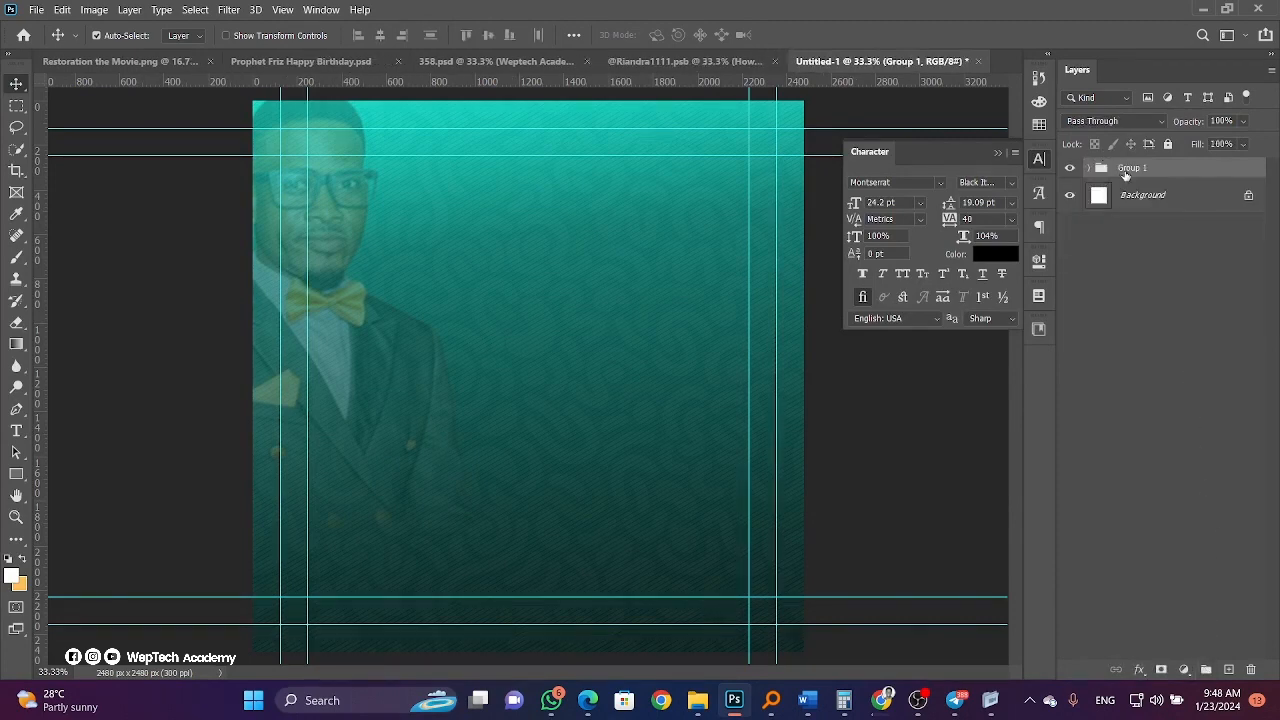
type("Backgrounds")
left_click(1175, 274)
left_click(35, 10)
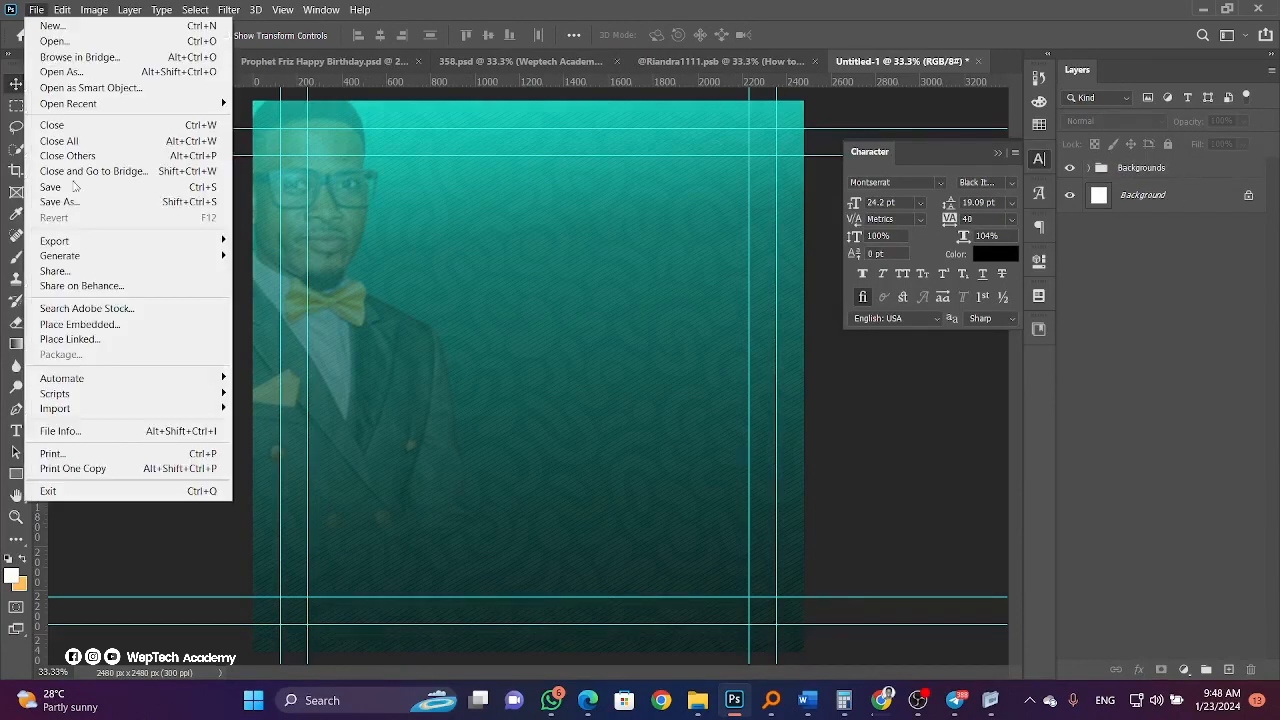
Place the gold frame Curves 1.png and scale it down right of centre.
left_click(98, 341)
left_click(545, 150)
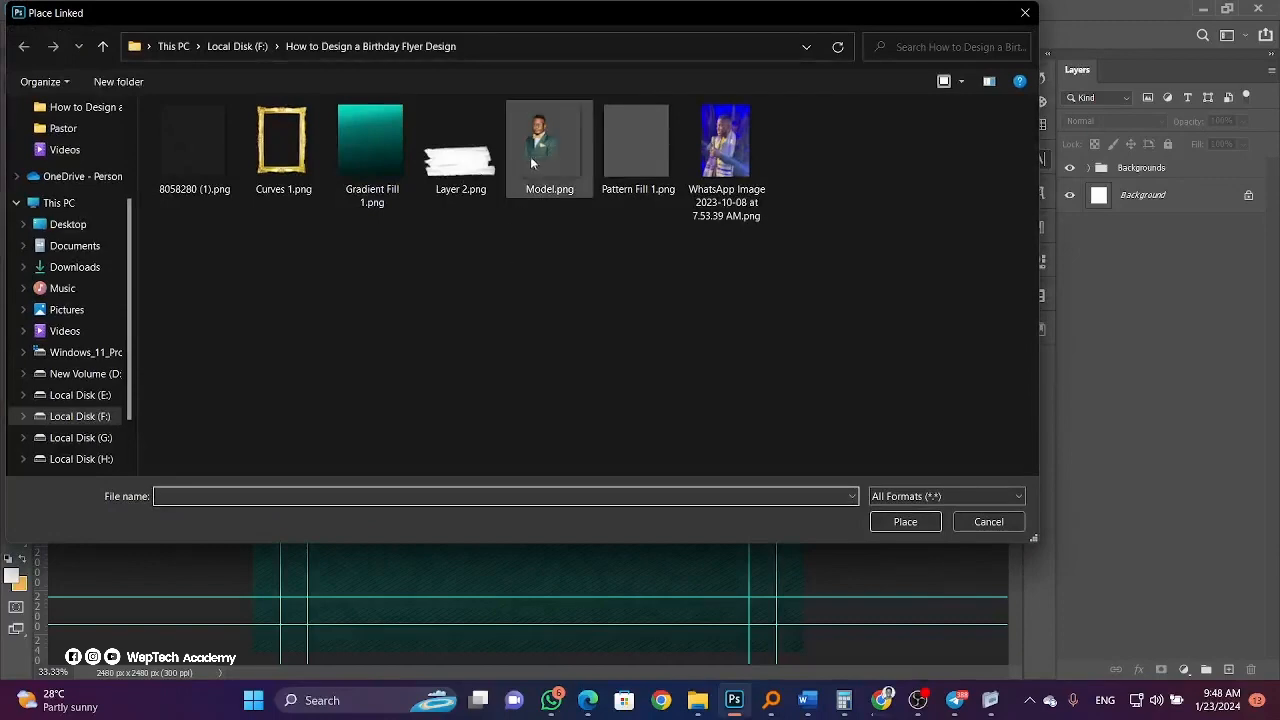
left_click(279, 181)
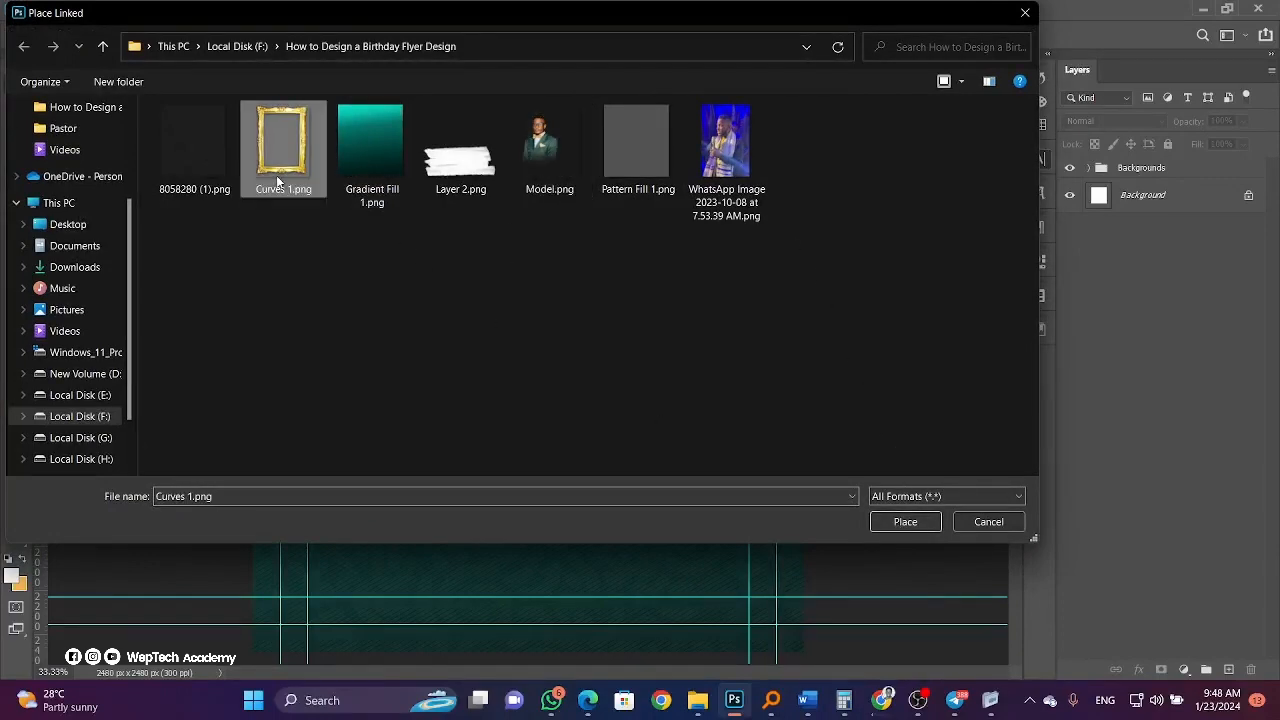
left_click(905, 522)
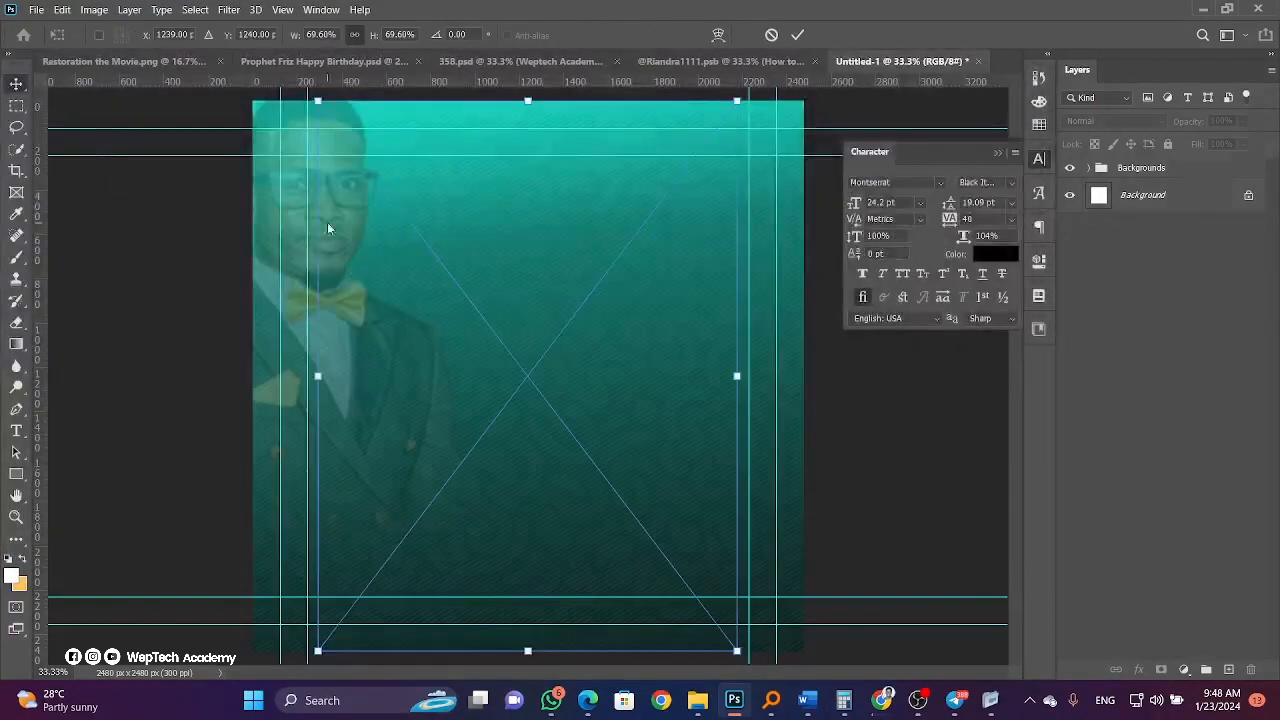
left_click_drag(316, 390, 560, 335)
left_click_drag(612, 224, 611, 256)
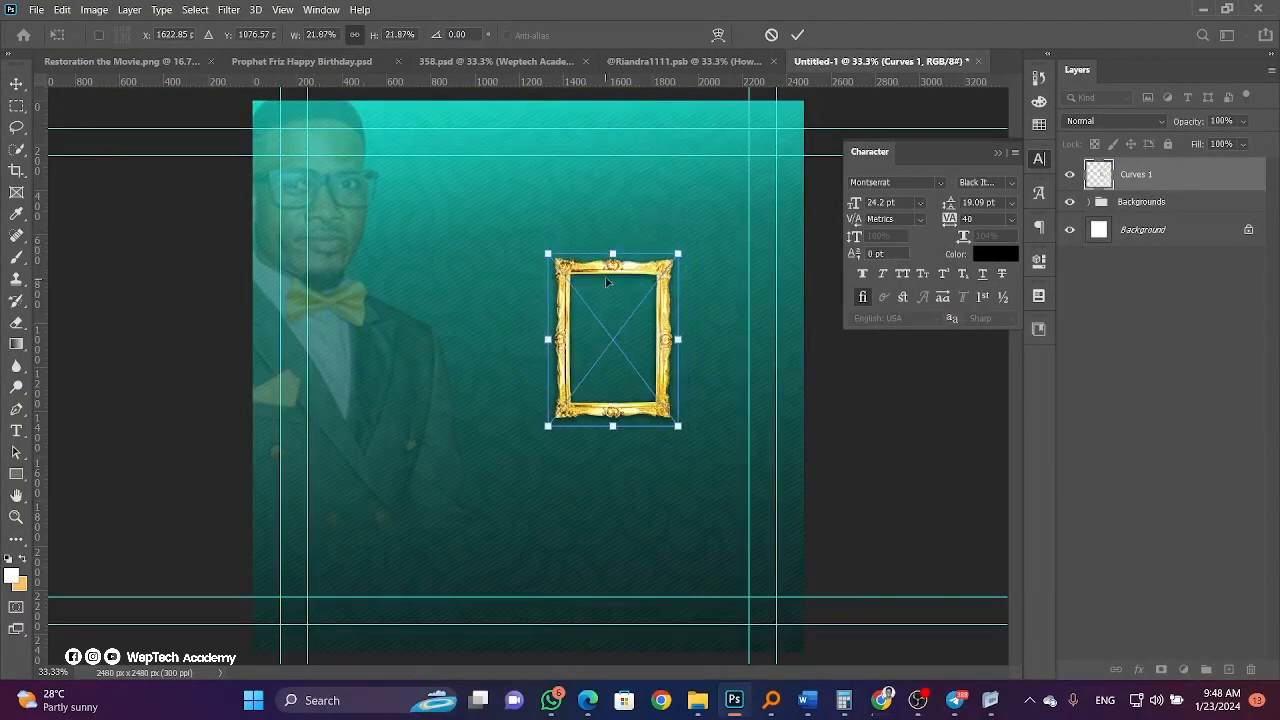
key("Return")
Add a vertical guide beside the frame, duplicate the frame, and move the copy straight down.
left_click_drag(40, 445, 684, 424)
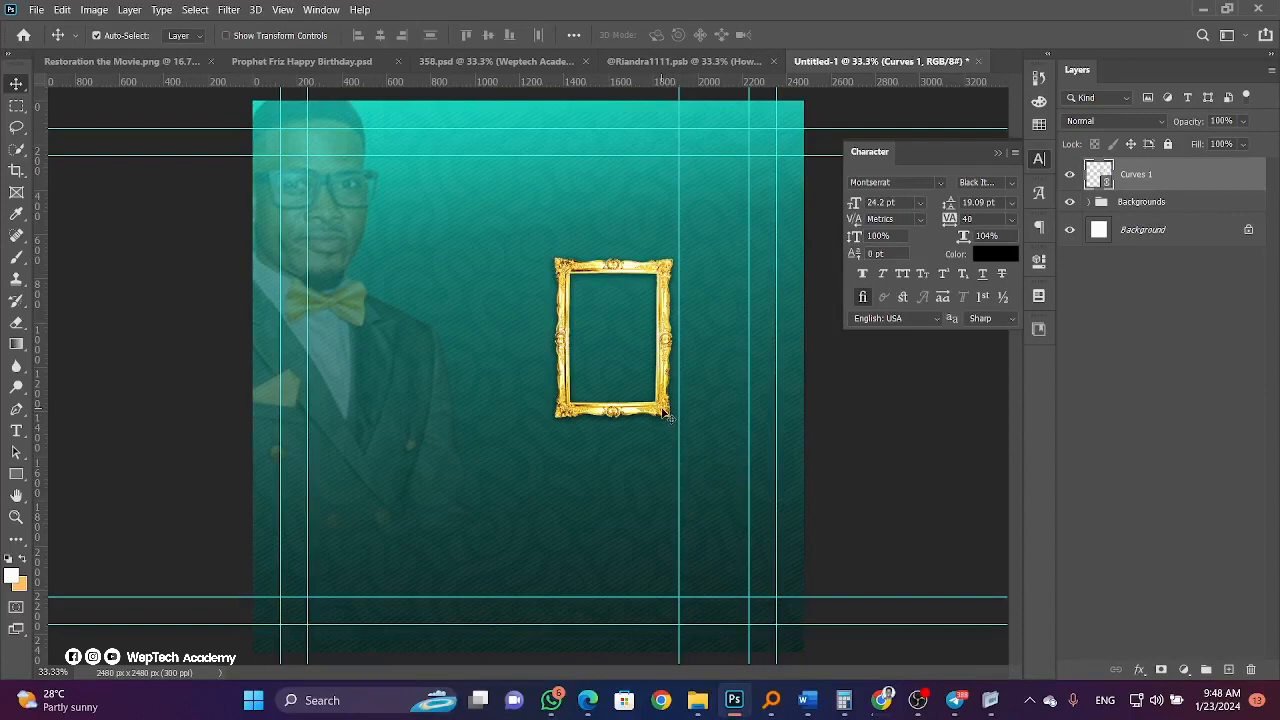
key("ctrl+j")
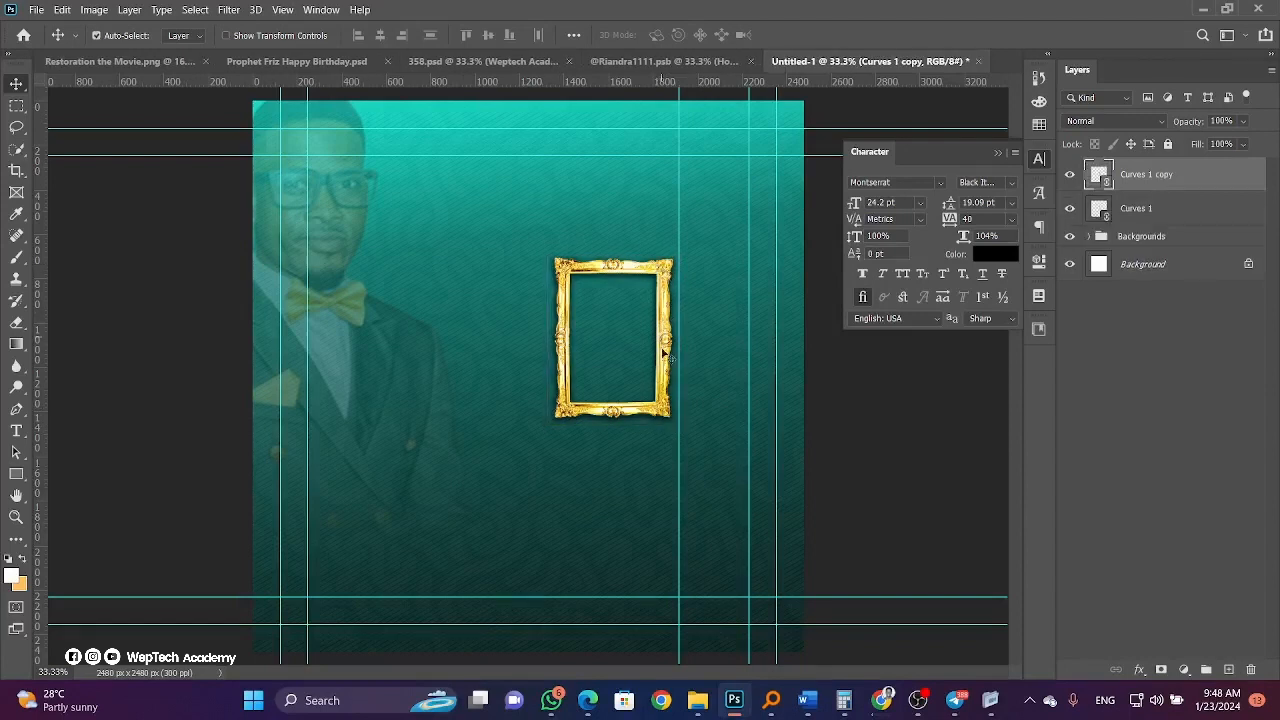
left_click_drag(659, 271, 661, 479)
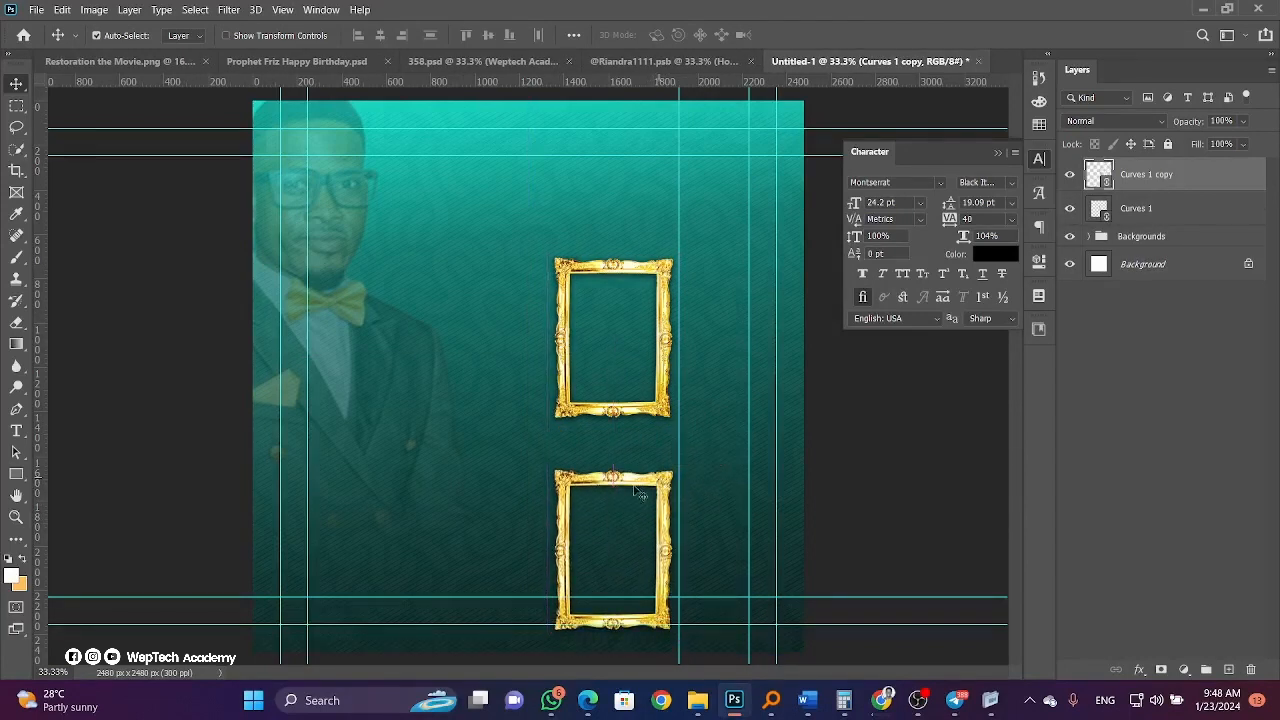
Resize both gold frames together and nudge Curves 1 copy up closer to the top frame.
left_click(1135, 209, "shift")
key("ctrl+t")
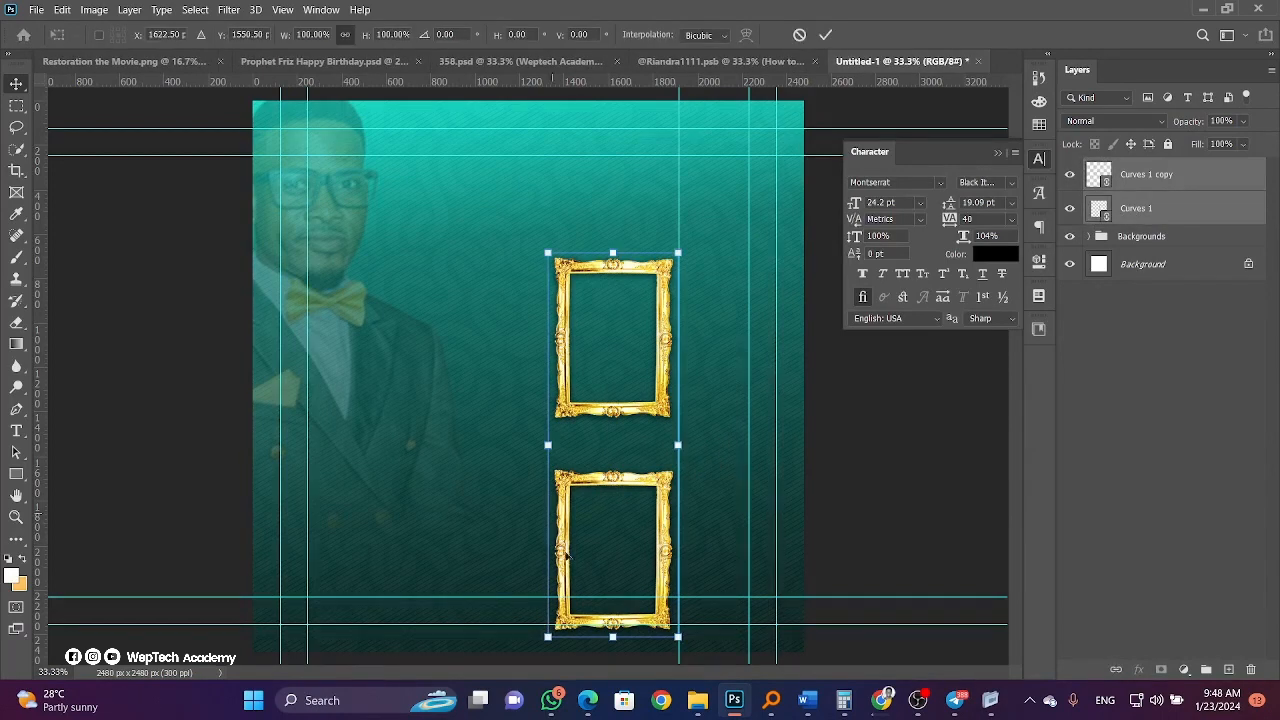
left_click_drag(611, 637, 619, 404)
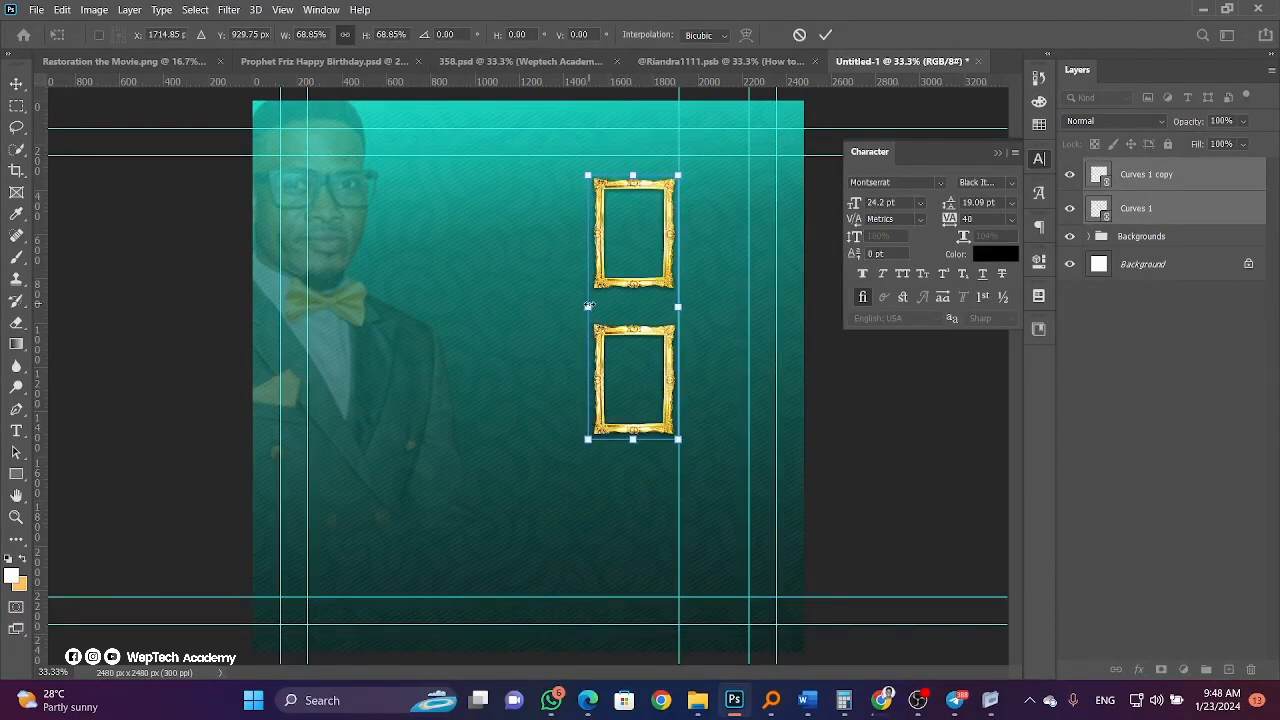
left_click_drag(589, 306, 550, 357)
key("Return")
right_click(586, 393)
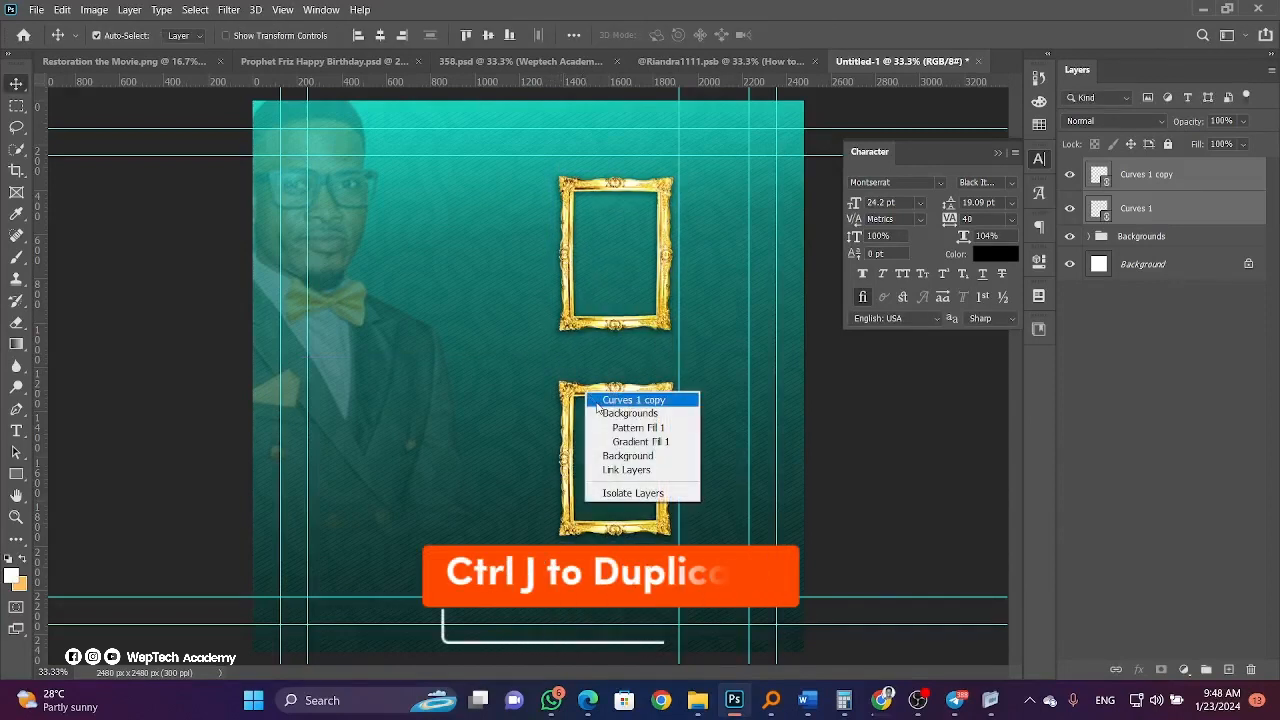
left_click(590, 404)
mouse_move(592, 396)
left_mouse_down()
mouse_move(592, 360)
mouse_move(590, 379)
left_mouse_up()
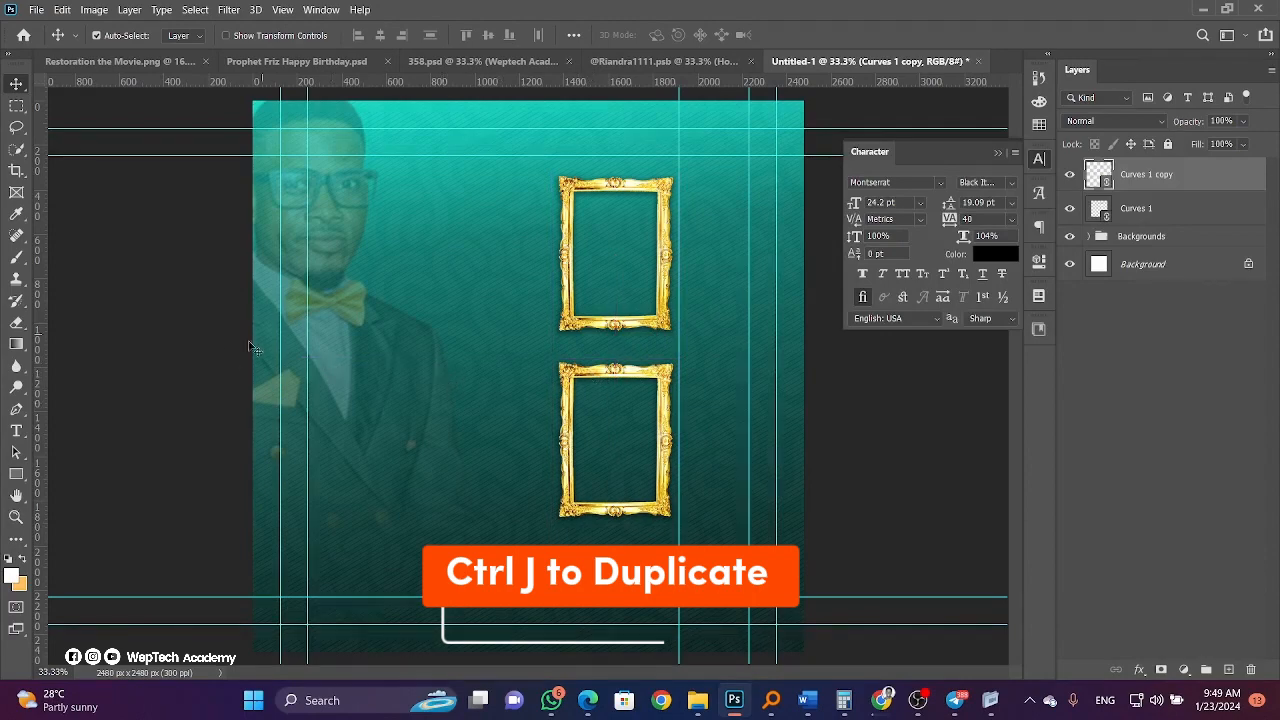
Place Layer 2.png, the white brush stroke, shrunk into a small patch at the bottom right.
left_click(36, 9)
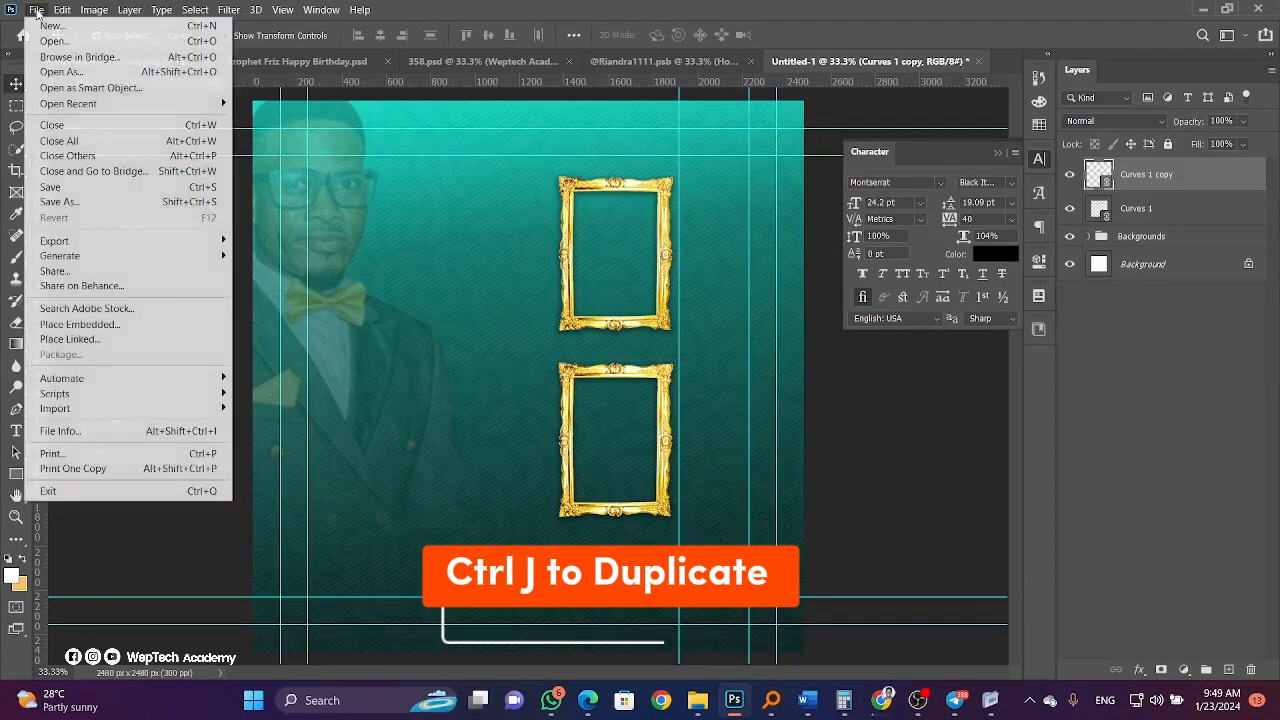
left_click(154, 332)
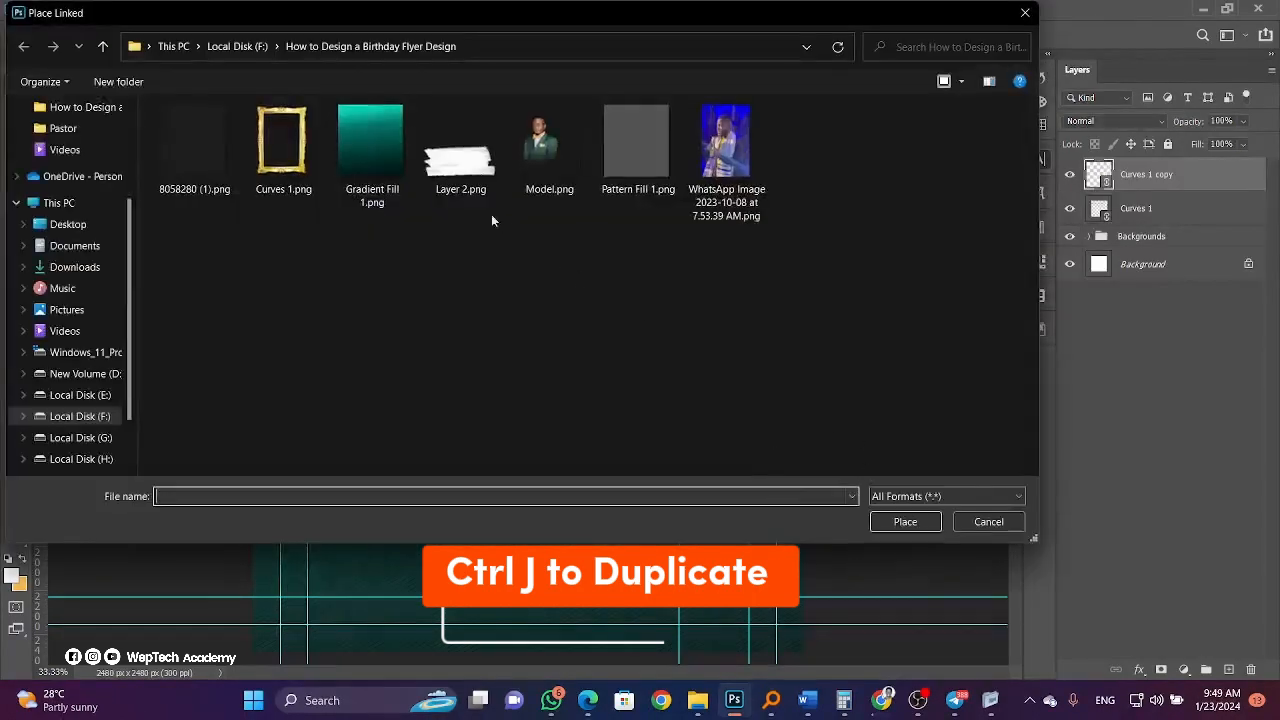
left_click(460, 155)
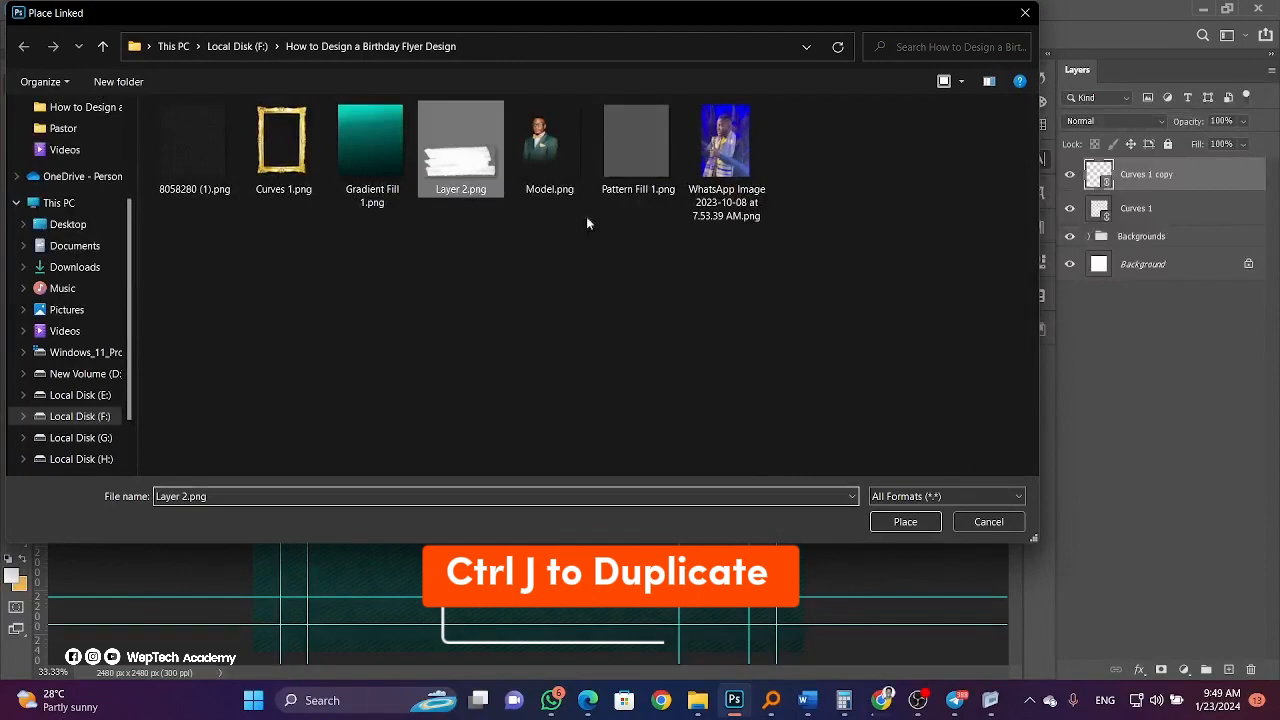
left_click(902, 521)
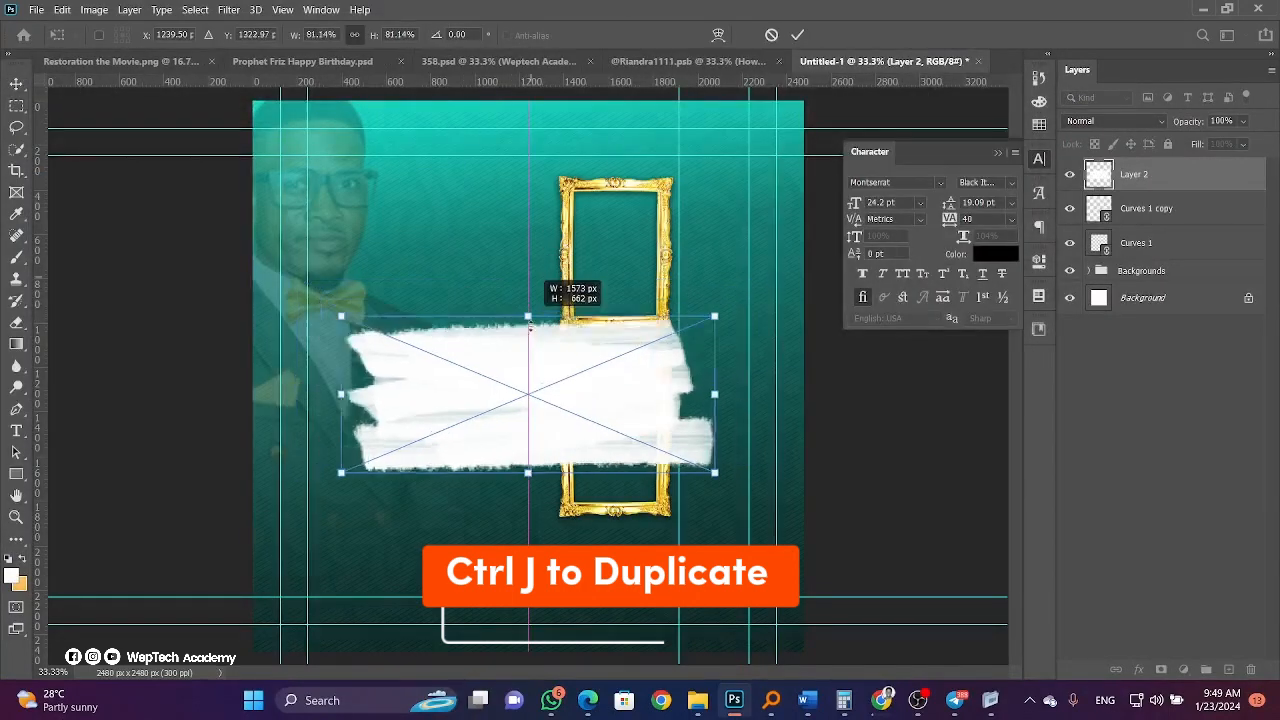
left_click_drag(530, 326, 702, 614)
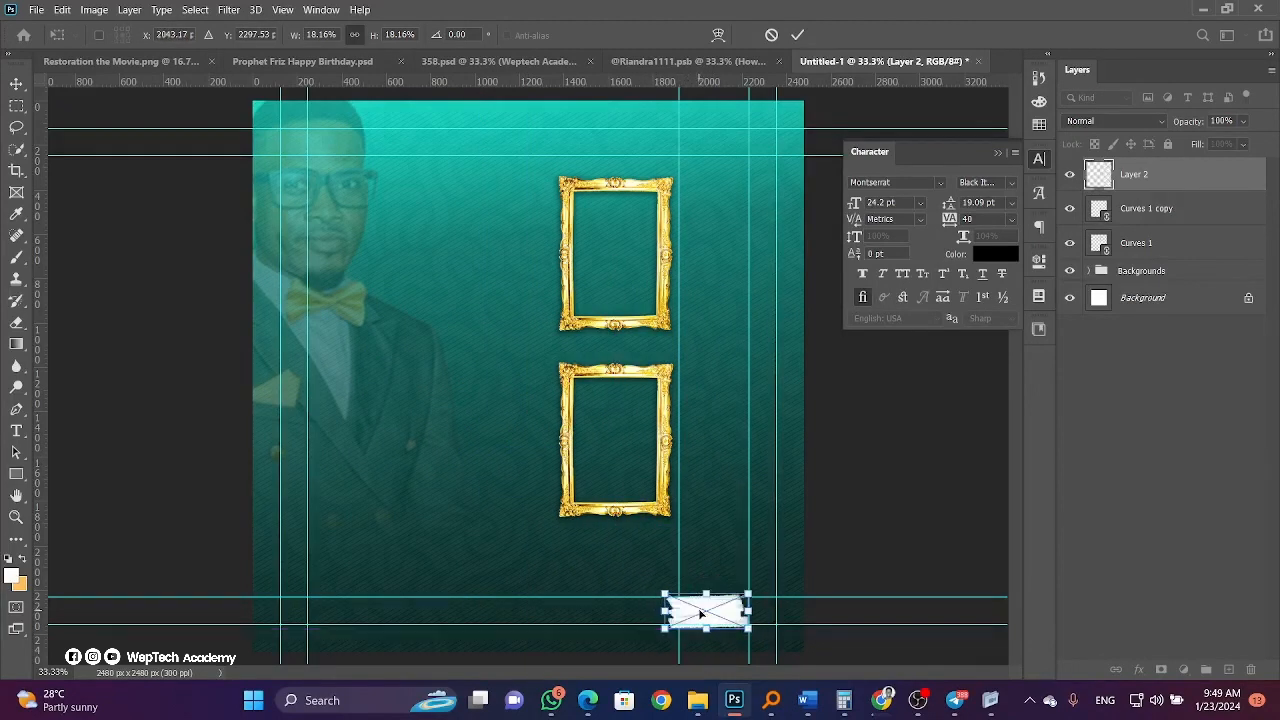
key("Return")
left_click(36, 9)
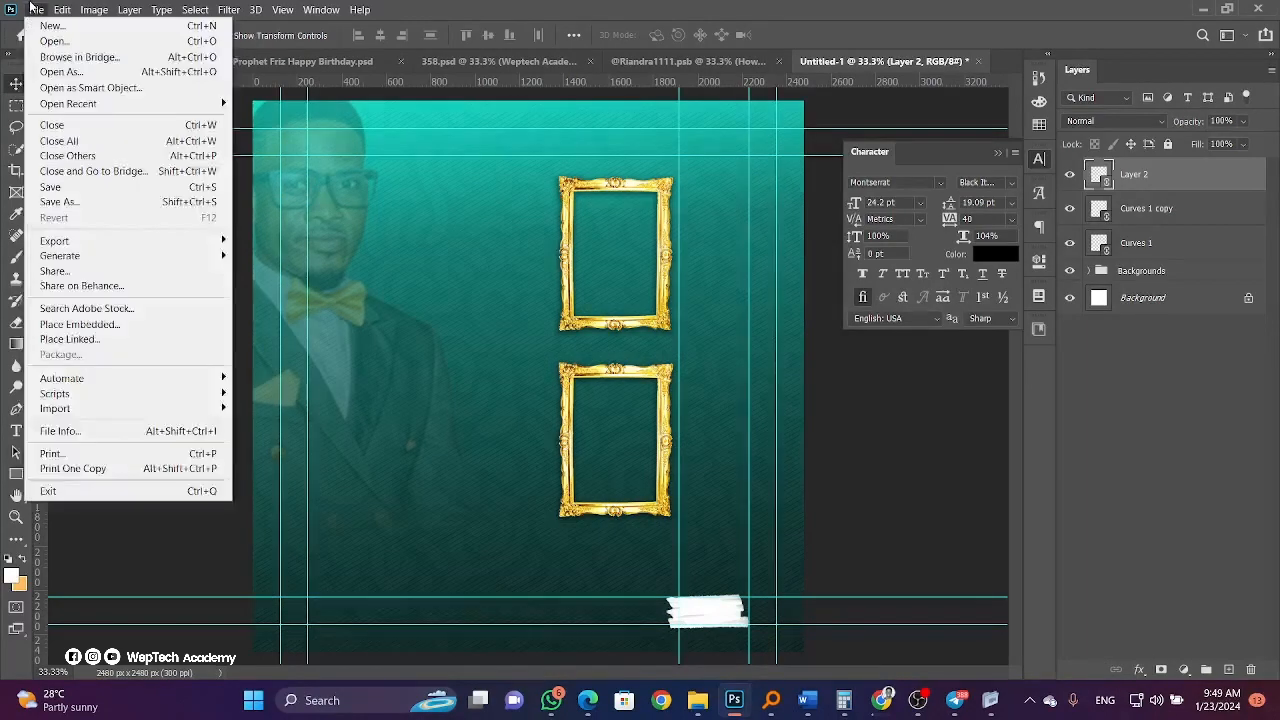
Start placing the WhatsApp image, then cancel the file picker without placing it.
left_click(70, 339)
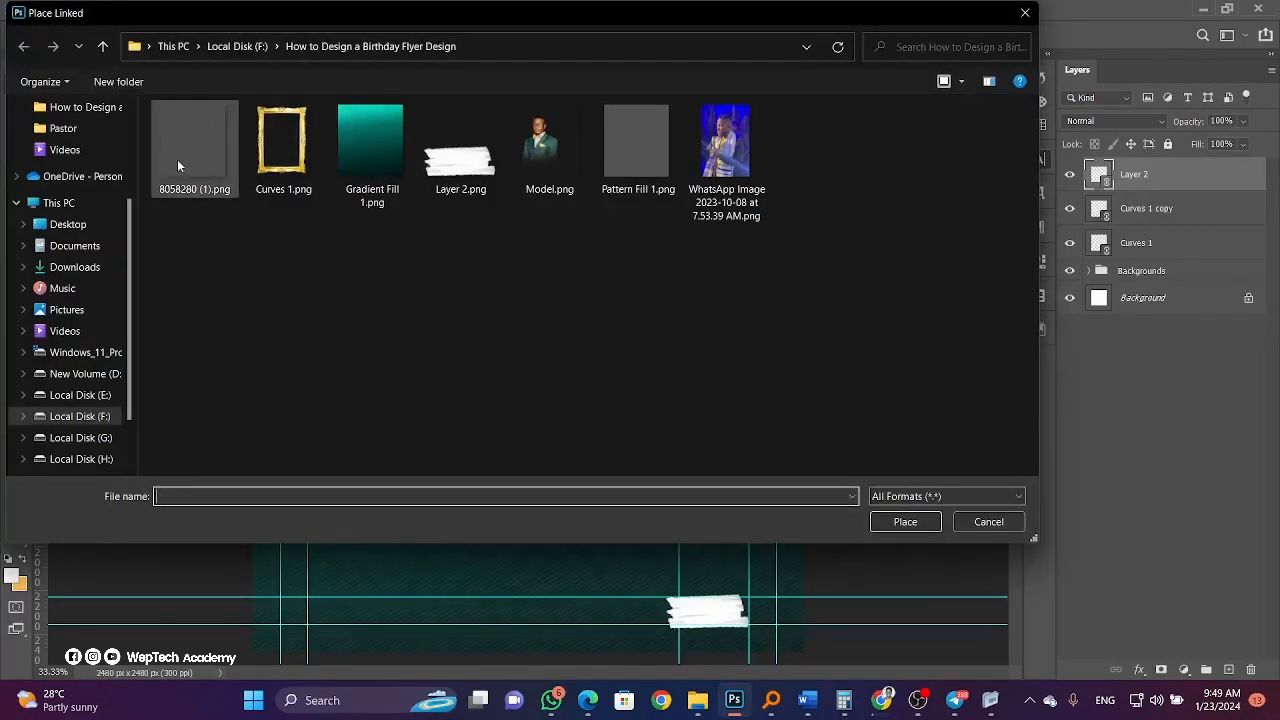
left_click(726, 160)
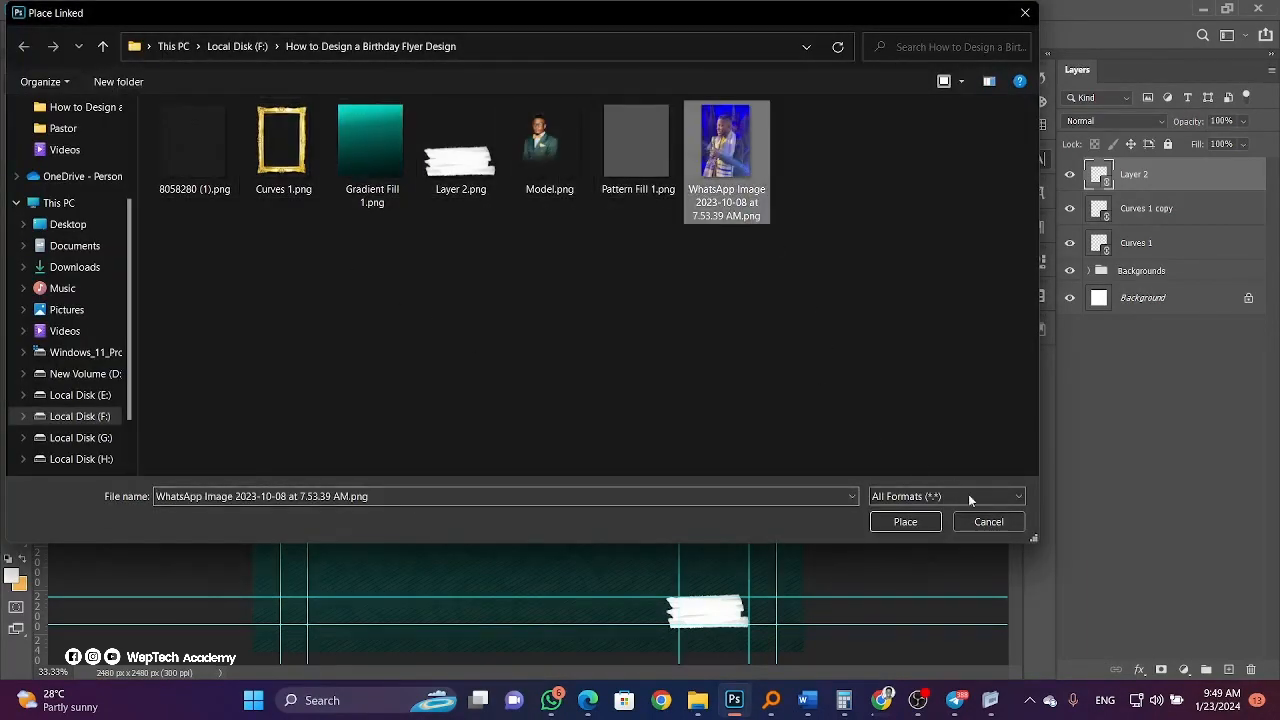
left_click(986, 524)
Draw a white rectangle in the top frame beneath Curves 1, and duplicate it into the lower frame.
left_click(20, 474)
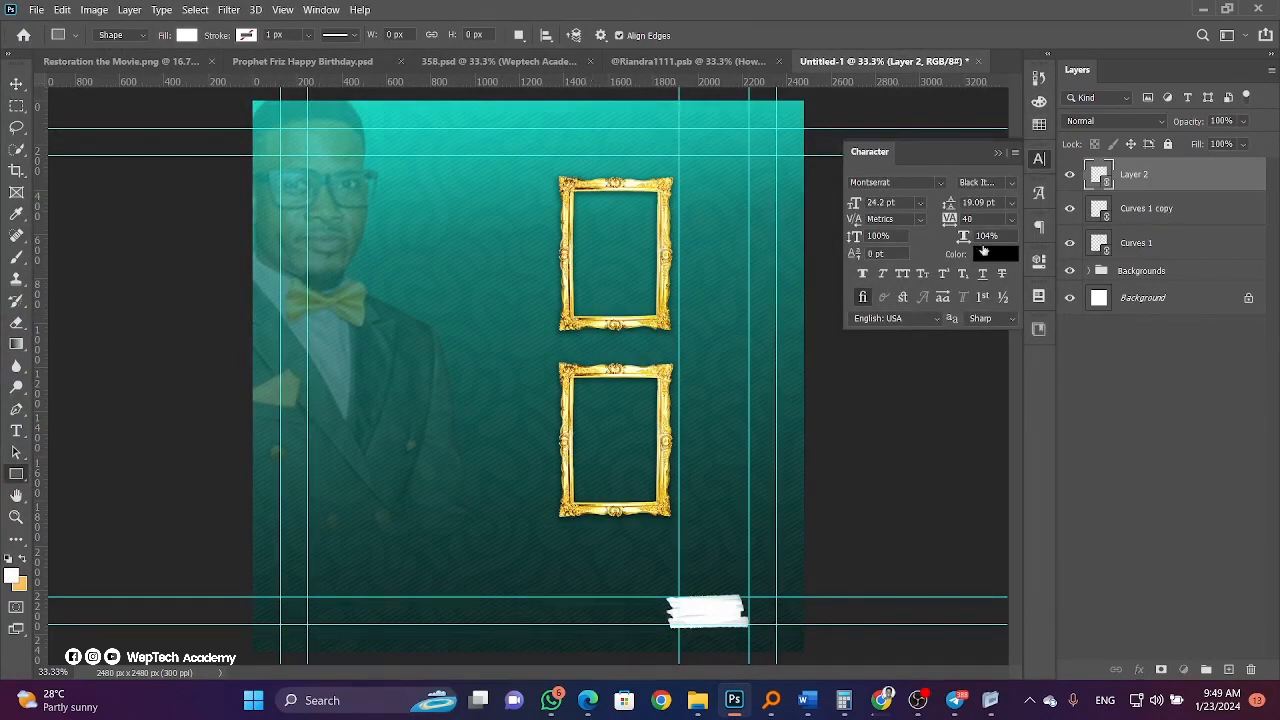
left_click(569, 250, "ctrl")
left_click_drag(568, 183, 665, 322)
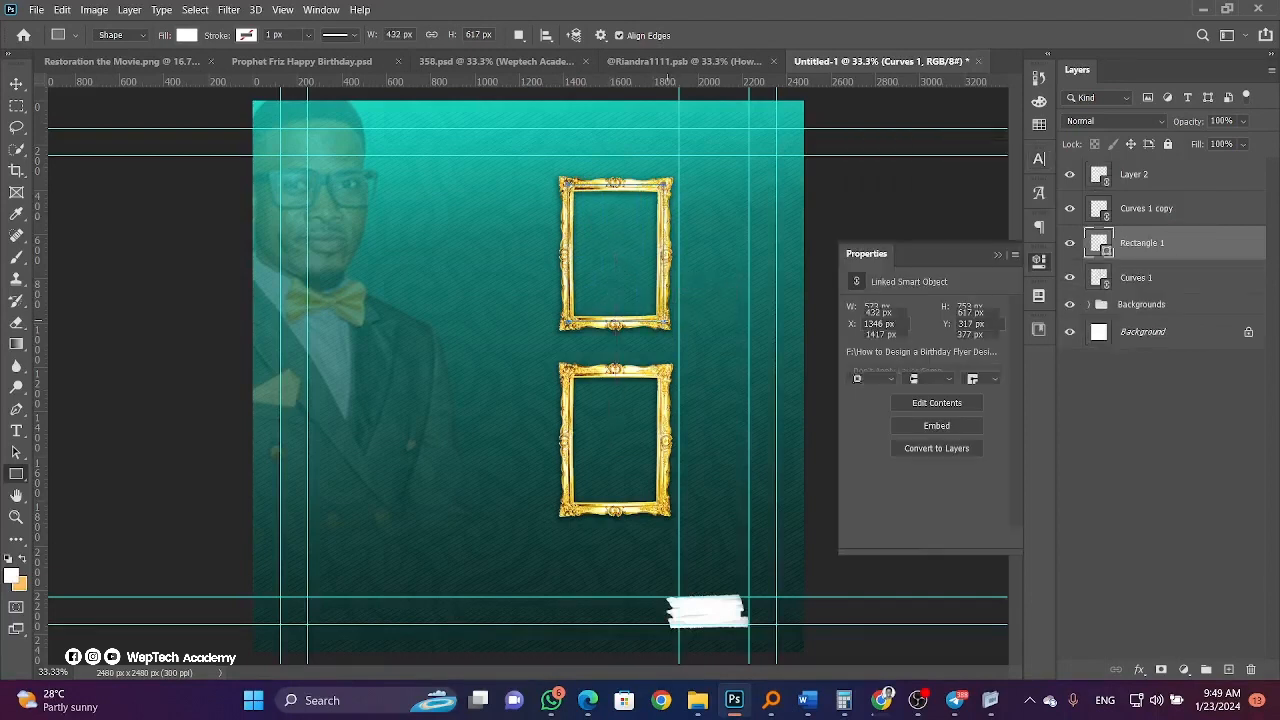
left_click(20, 84)
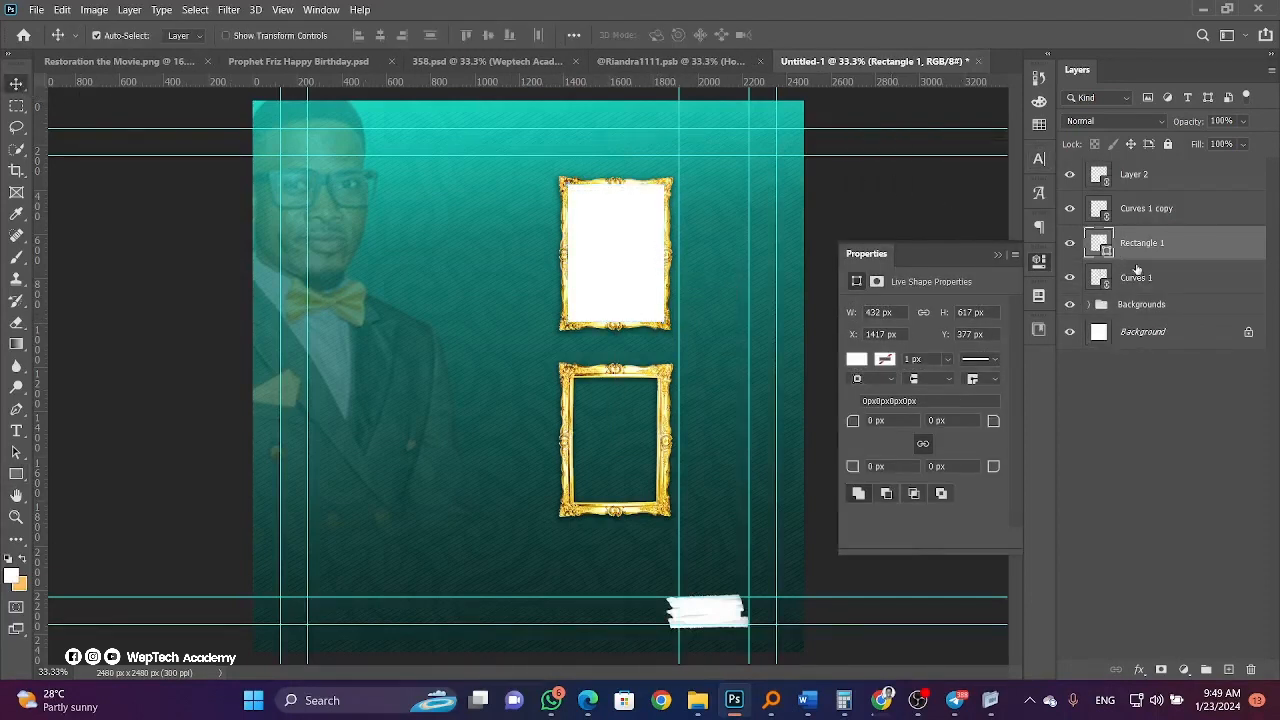
left_click_drag(1137, 268, 1172, 242)
key("ctrl+j")
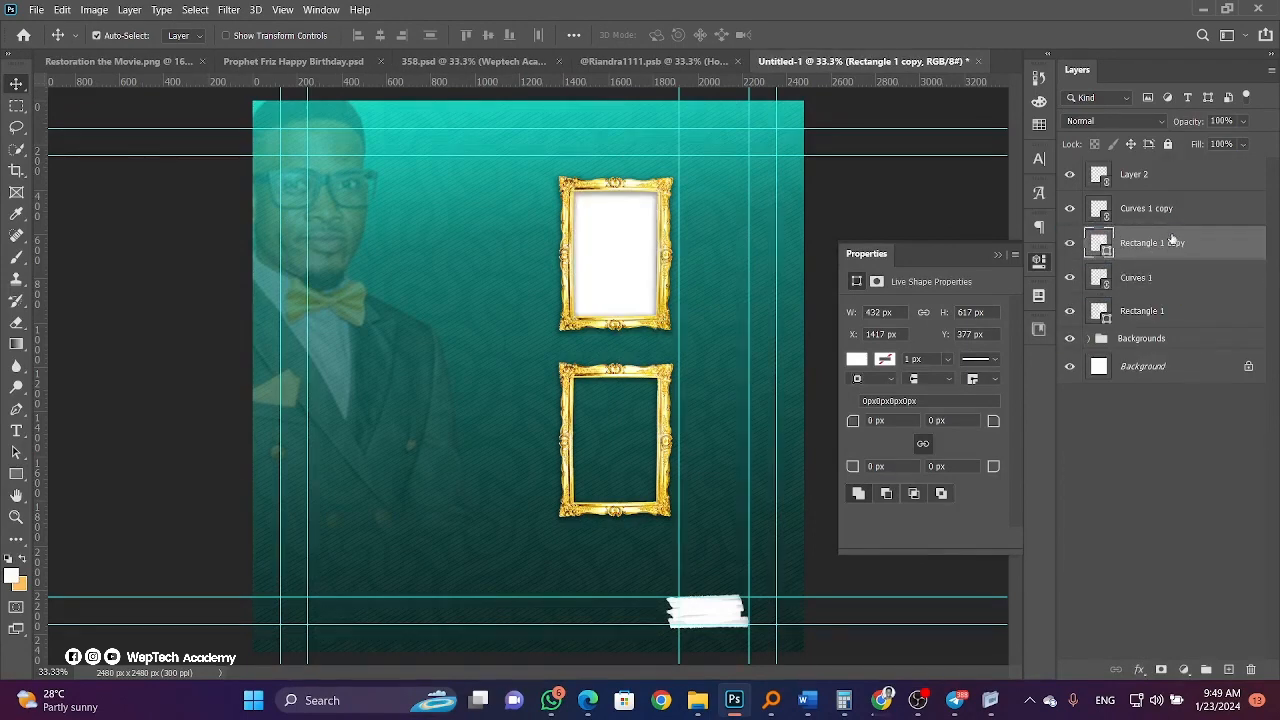
left_click_drag(657, 277, 608, 471)
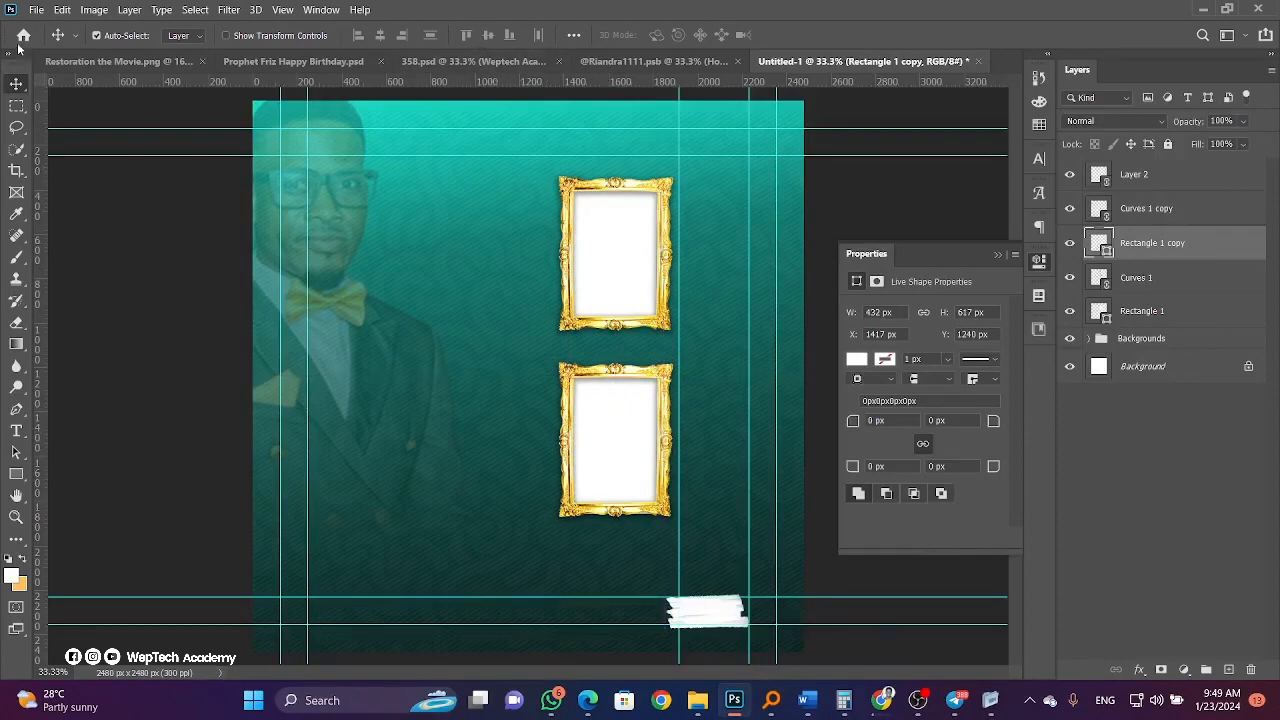
Place the WhatsApp stage photo, shrink it to about a third, and move it over the upper frame.
left_click(36, 9)
left_click(90, 340)
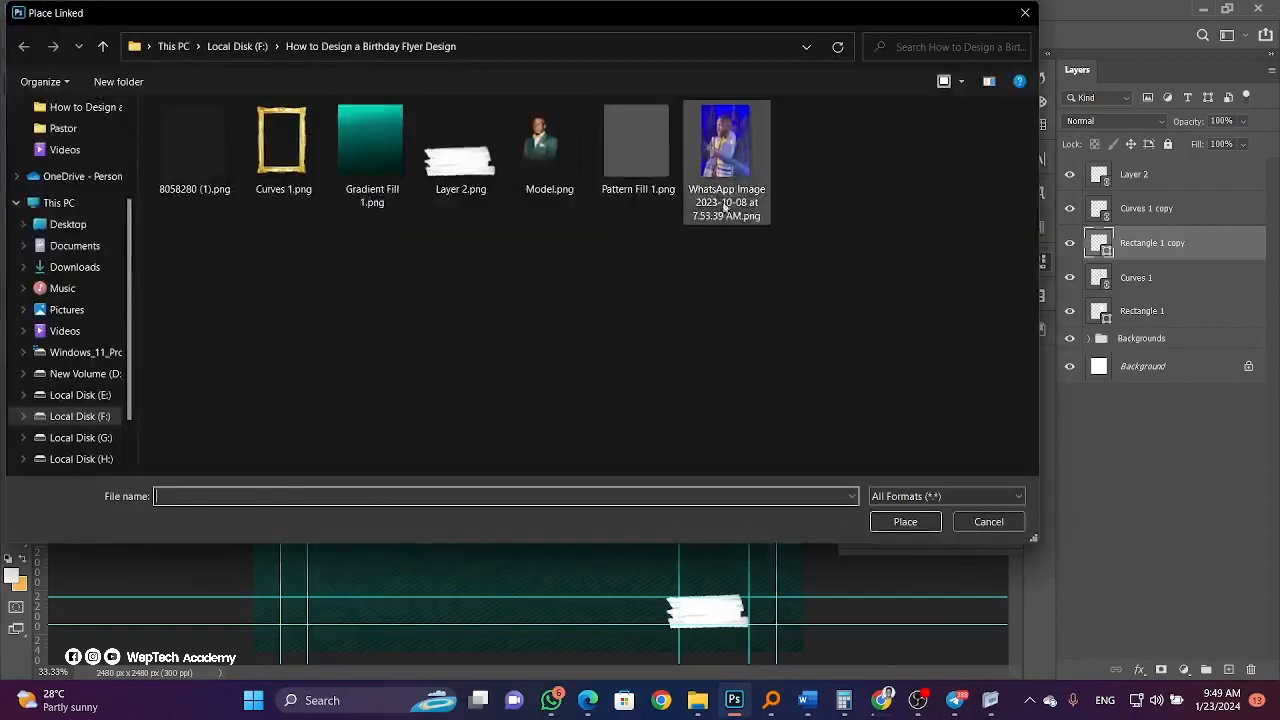
left_click(724, 205)
left_click(902, 524)
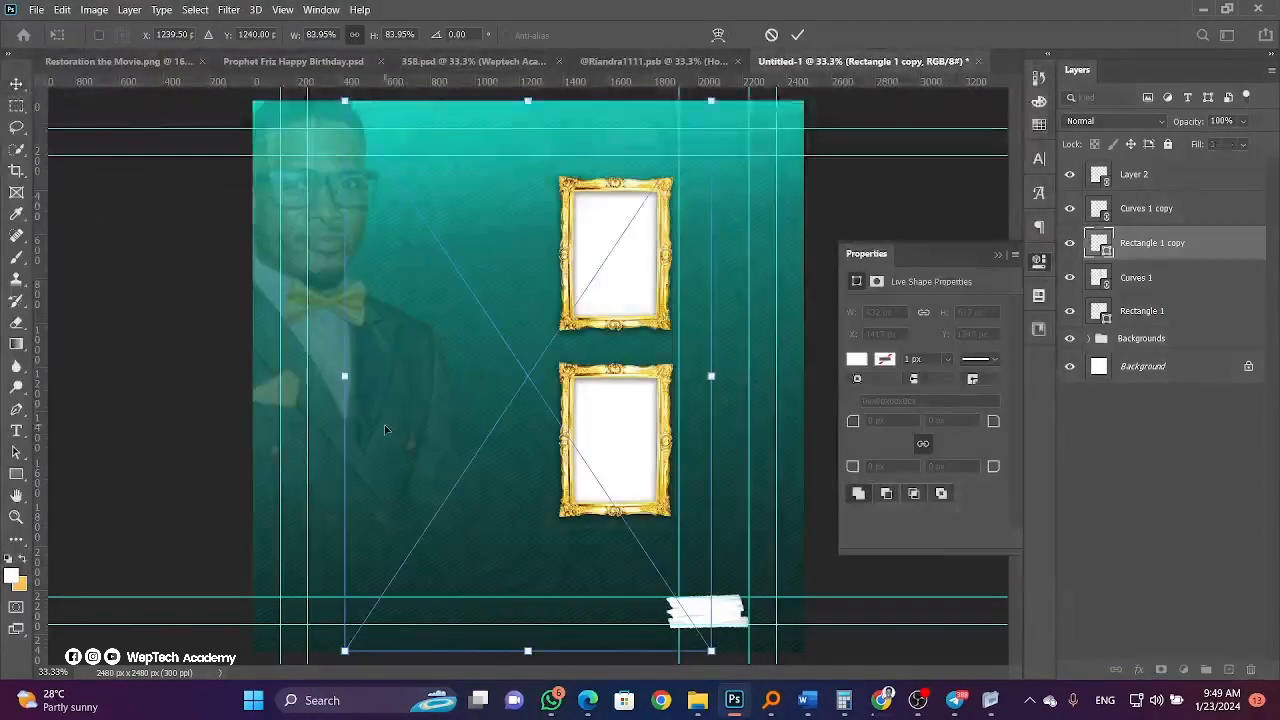
left_click_drag(346, 377, 568, 334)
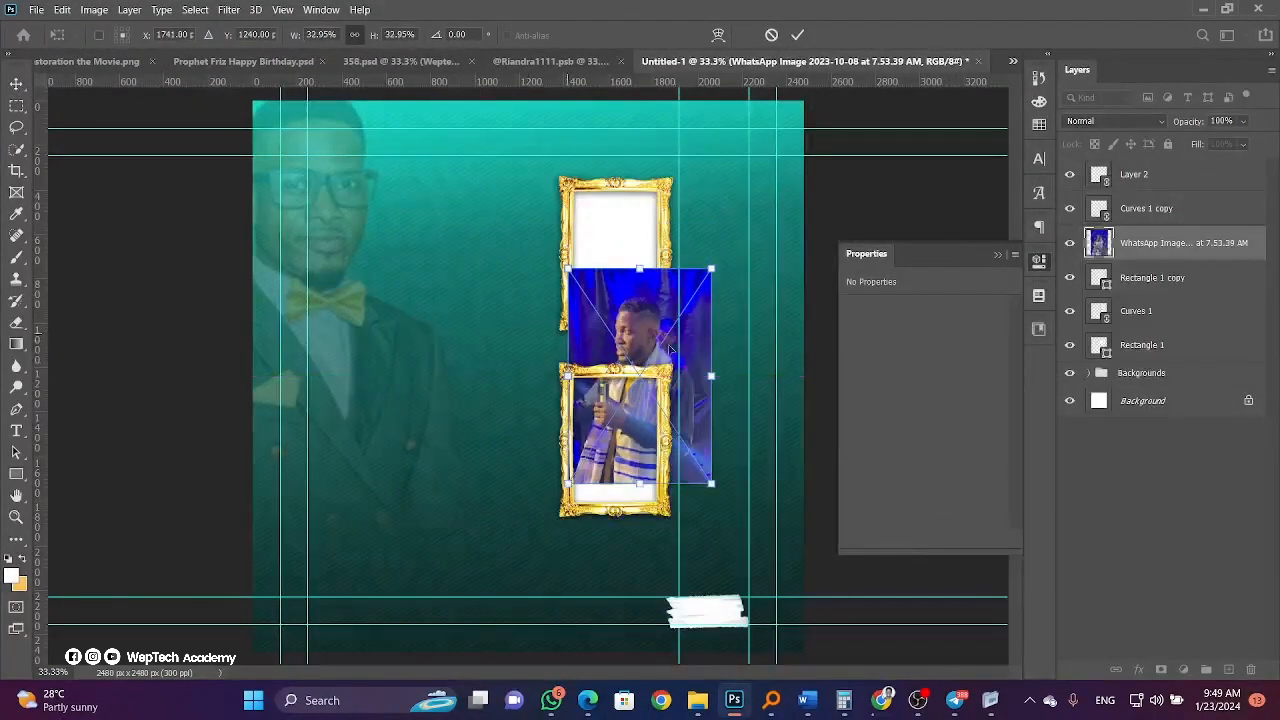
left_click_drag(670, 348, 645, 251)
key("Return")
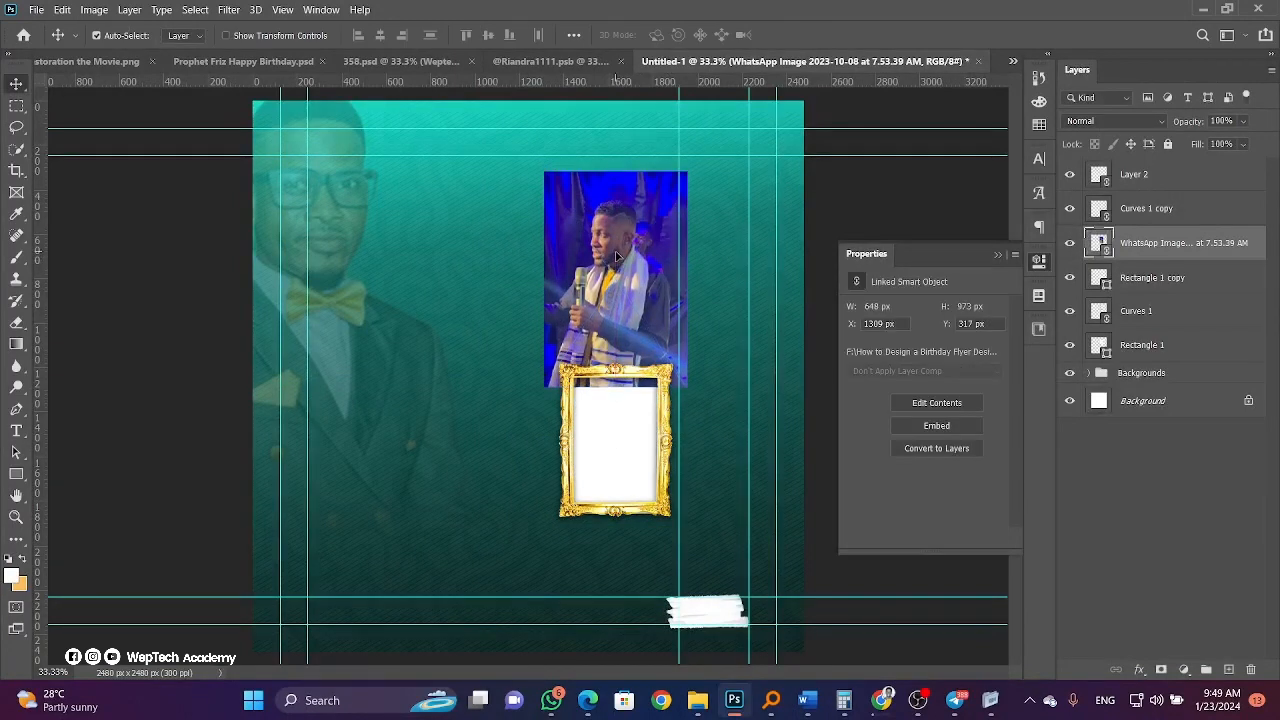
Clip the stage photo to Rectangle 1 inside the upper frame and duplicate the photo layer.
left_click(1165, 255, "alt")
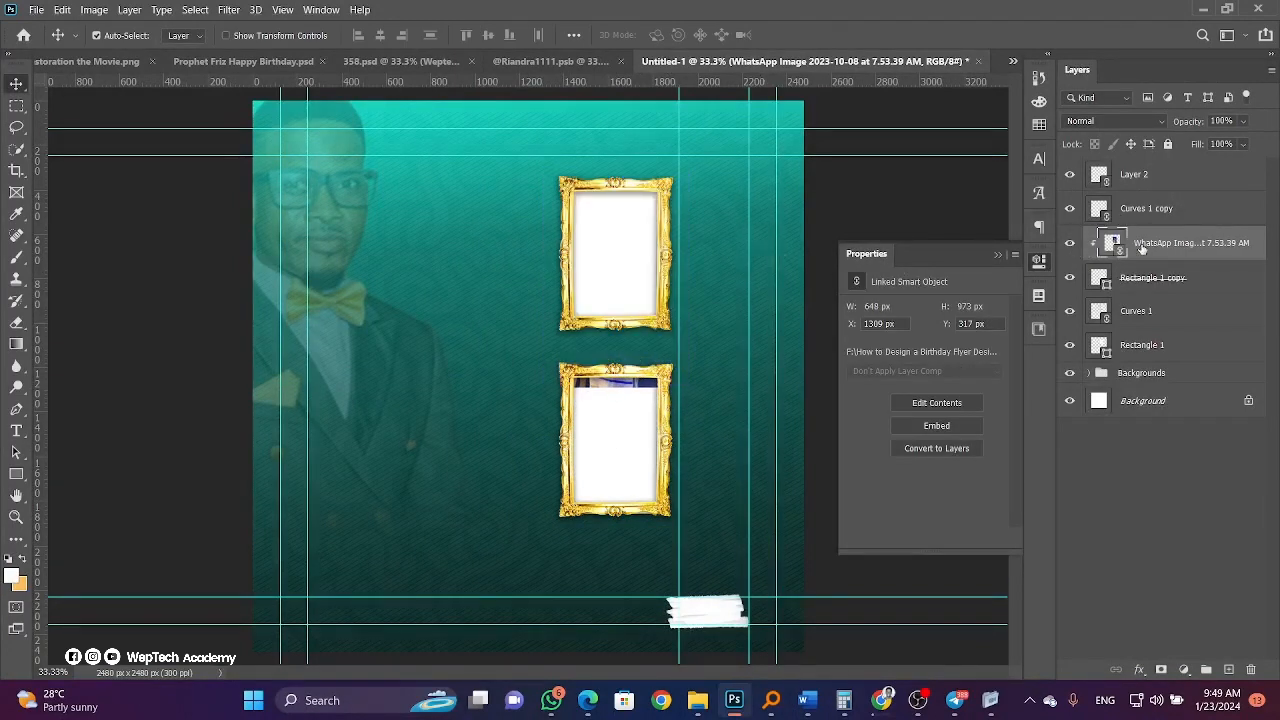
left_click_drag(1142, 250, 1156, 328)
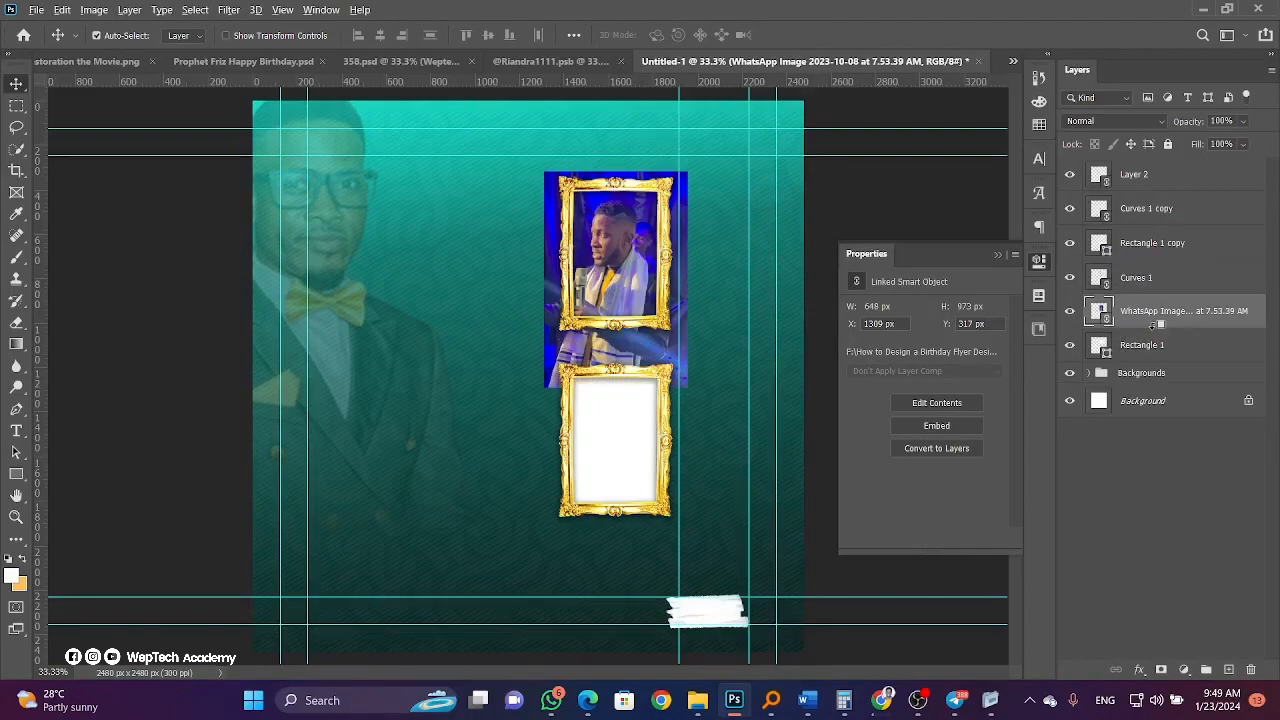
left_click(1158, 327, "alt")
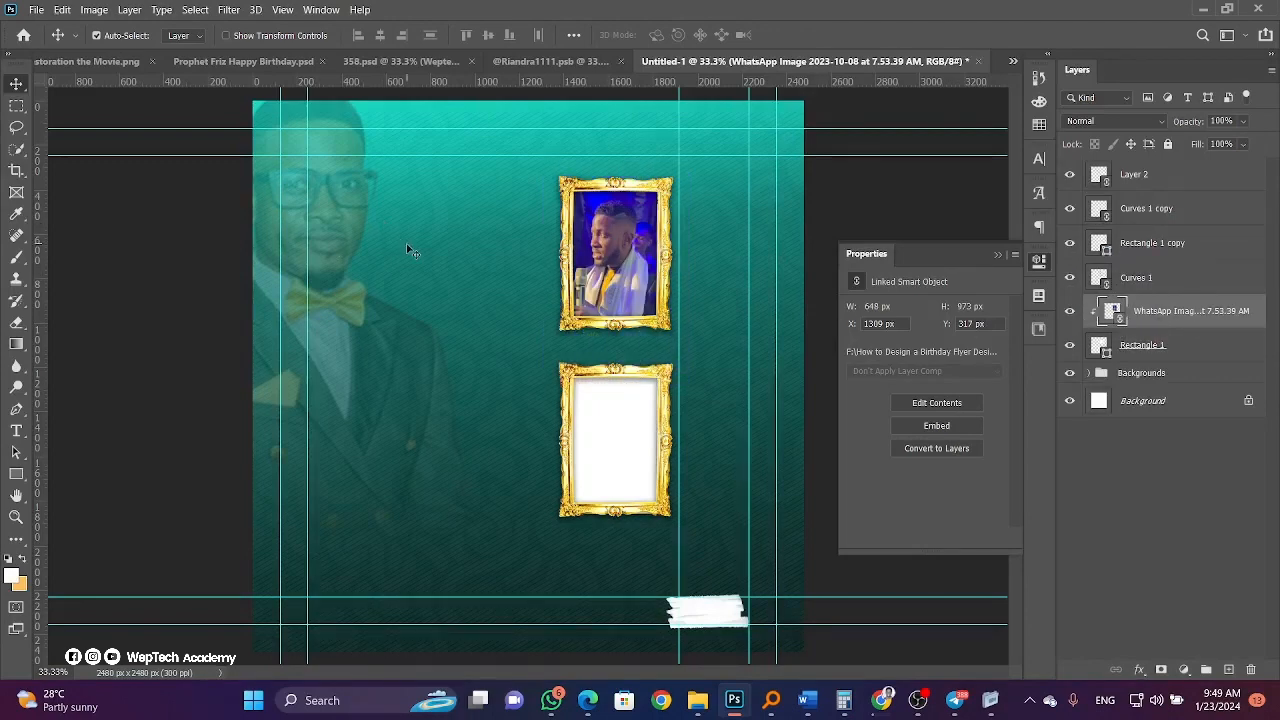
key("ctrl+j")
key("ctrl+alt+g")
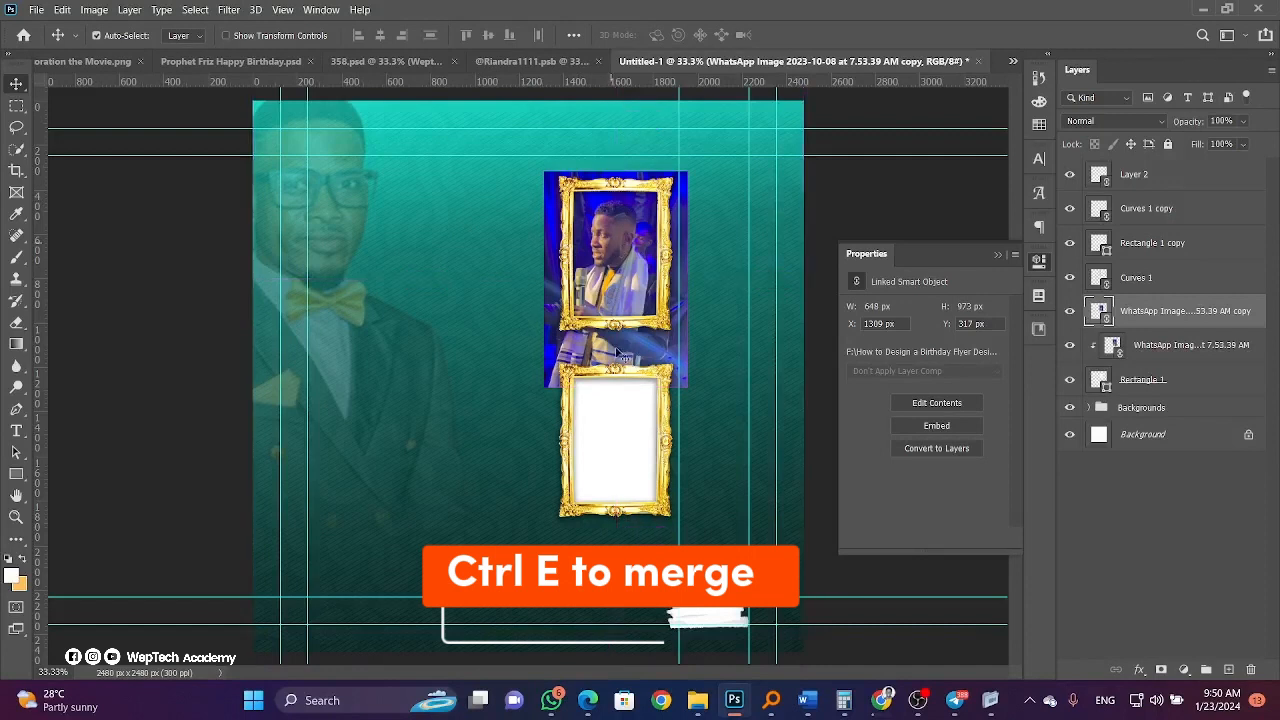
Merge the photo copy down, then shrink, mirror and position Model copy beside the faded model.
key("ctrl+e")
left_click(355, 295, "ctrl")
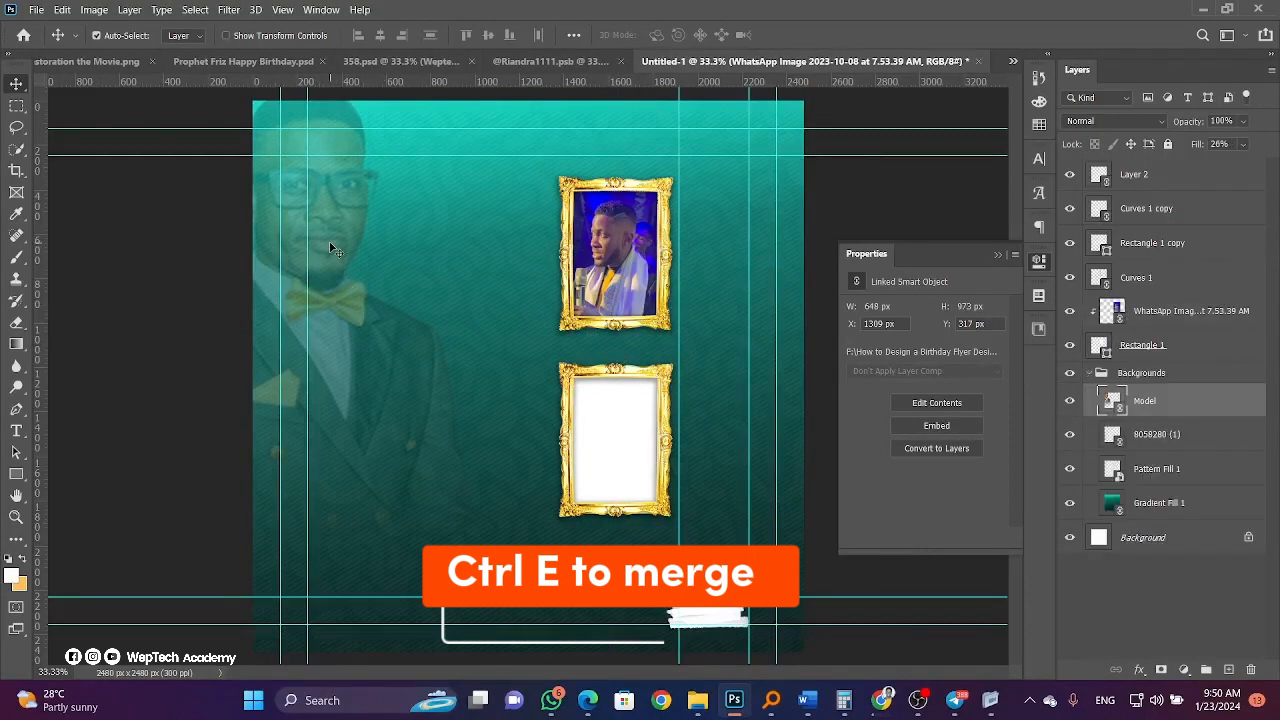
key("ctrl+t")
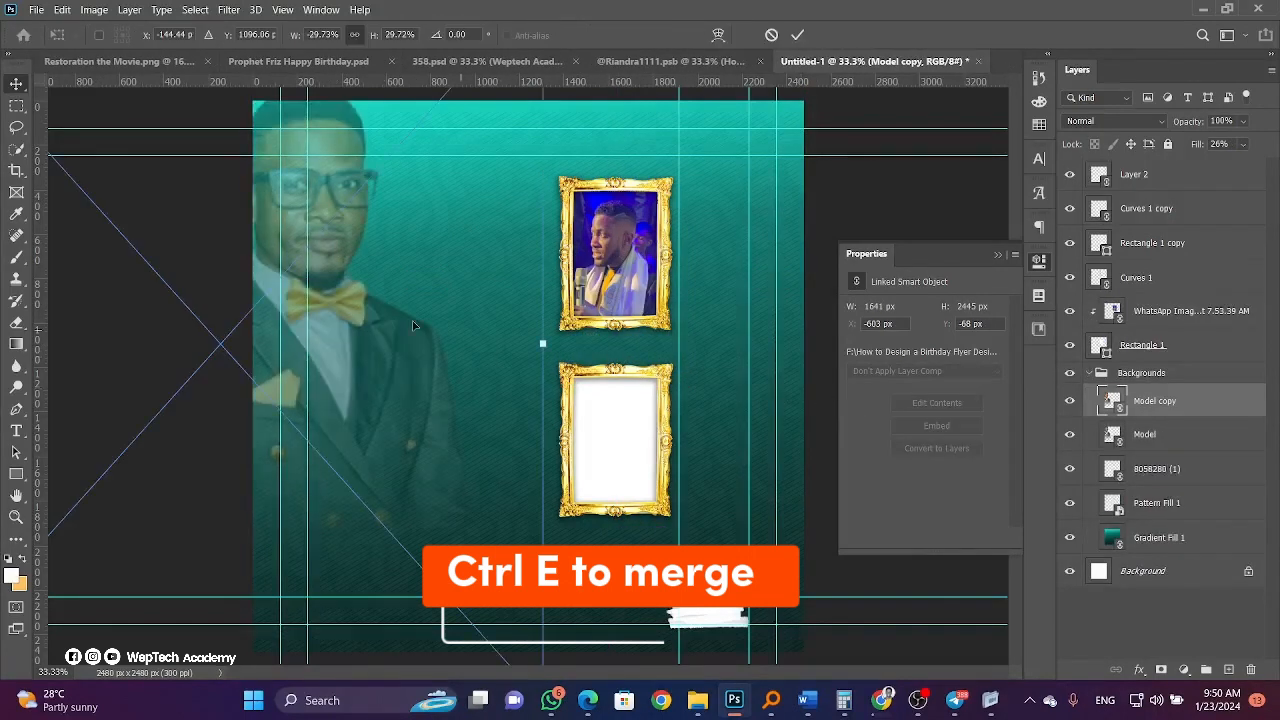
left_click_drag(543, 344, 269, 344)
left_click_drag(212, 386, 529, 393)
right_click(460, 396)
left_click(505, 650)
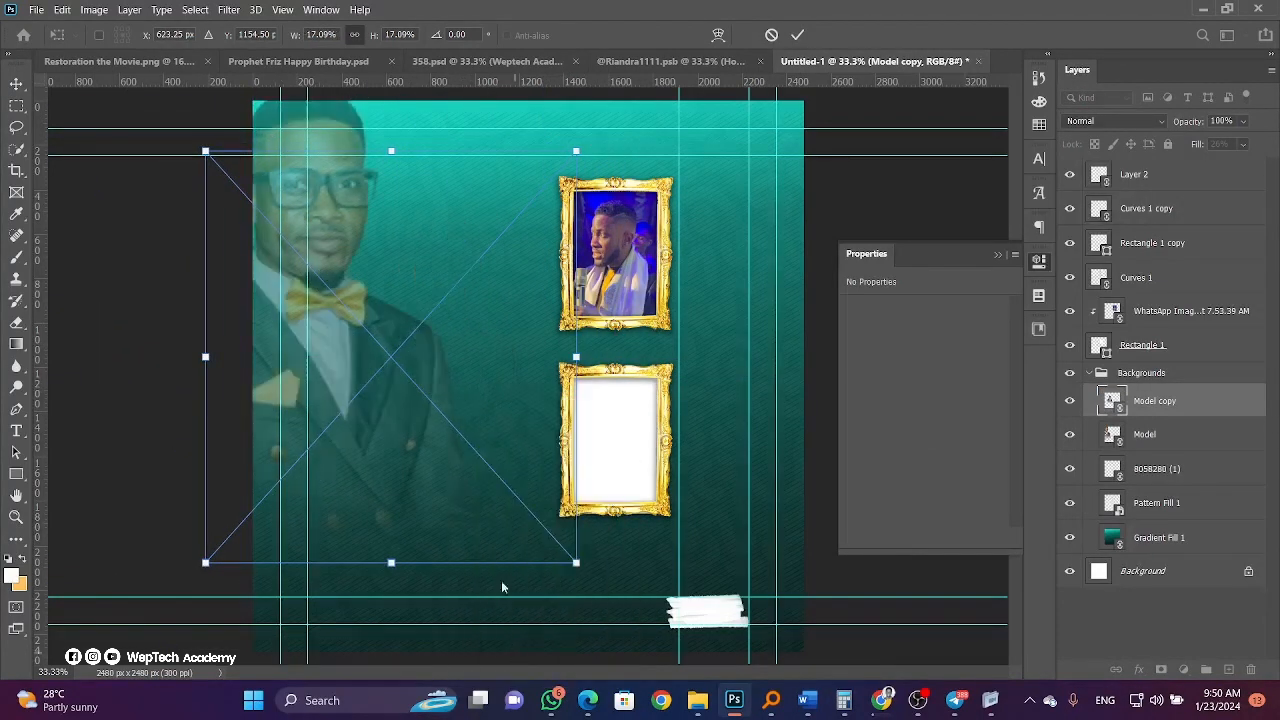
left_click_drag(398, 392, 473, 354)
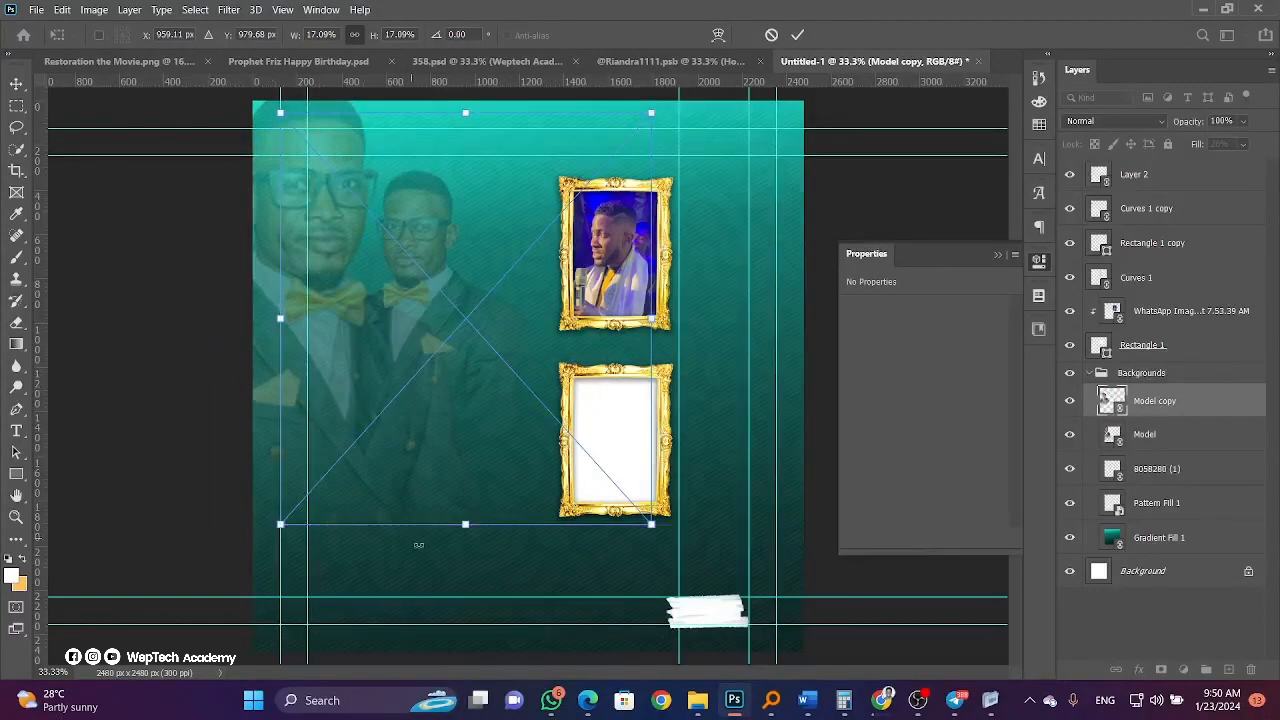
left_click_drag(465, 524, 463, 568)
left_click_drag(432, 465, 484, 459)
key("Return")
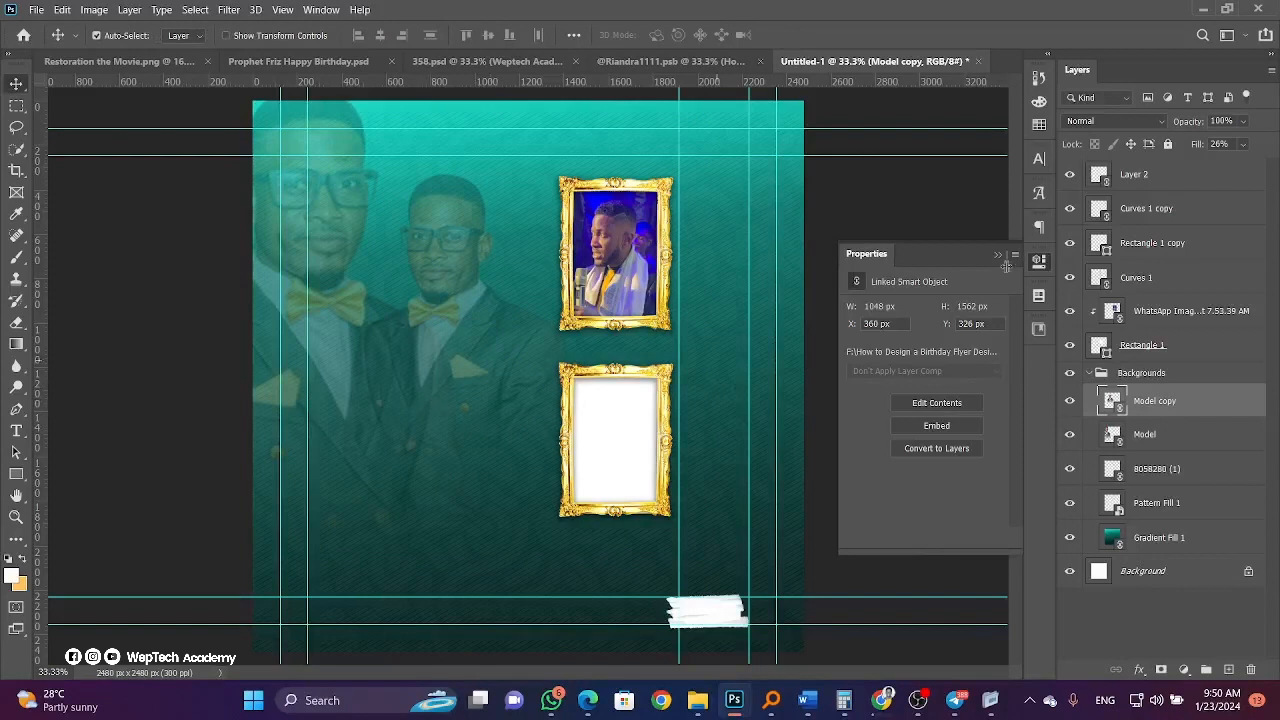
Move Model copy out of Backgrounds, raise its fill to 100%, and duplicate it higher in the stack.
left_click_drag(1162, 400, 1098, 390)
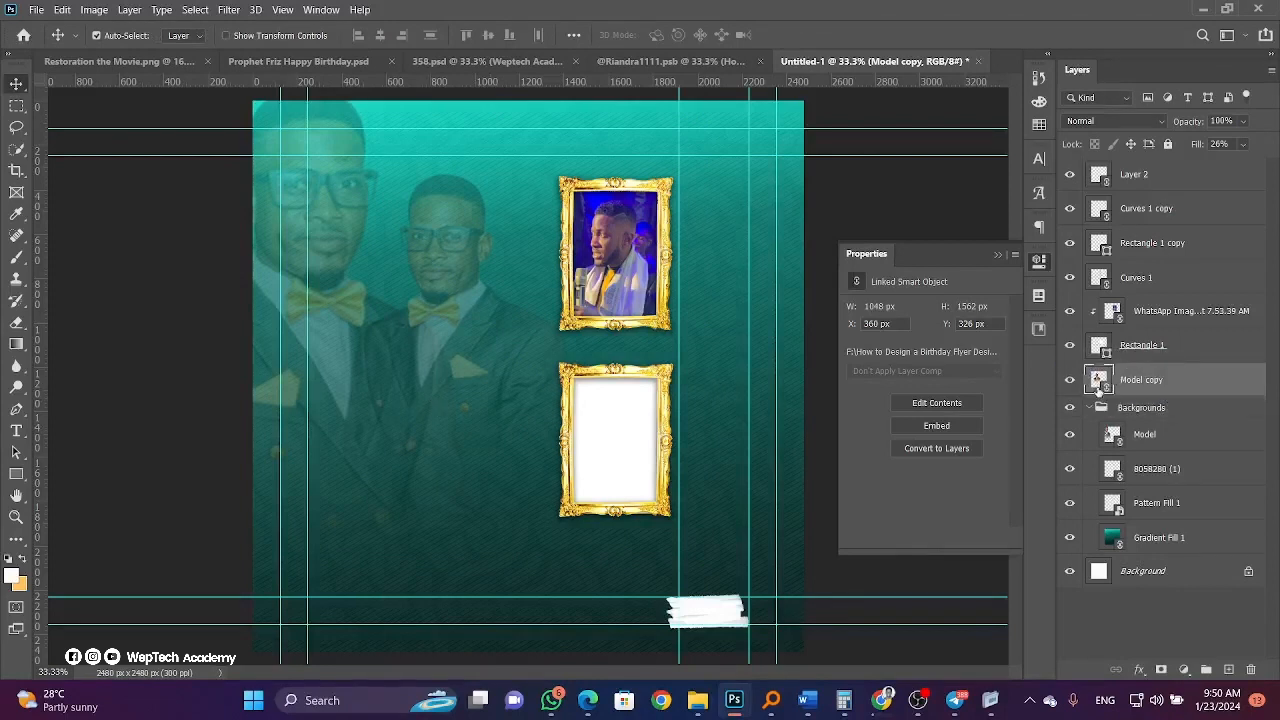
left_click(1089, 408)
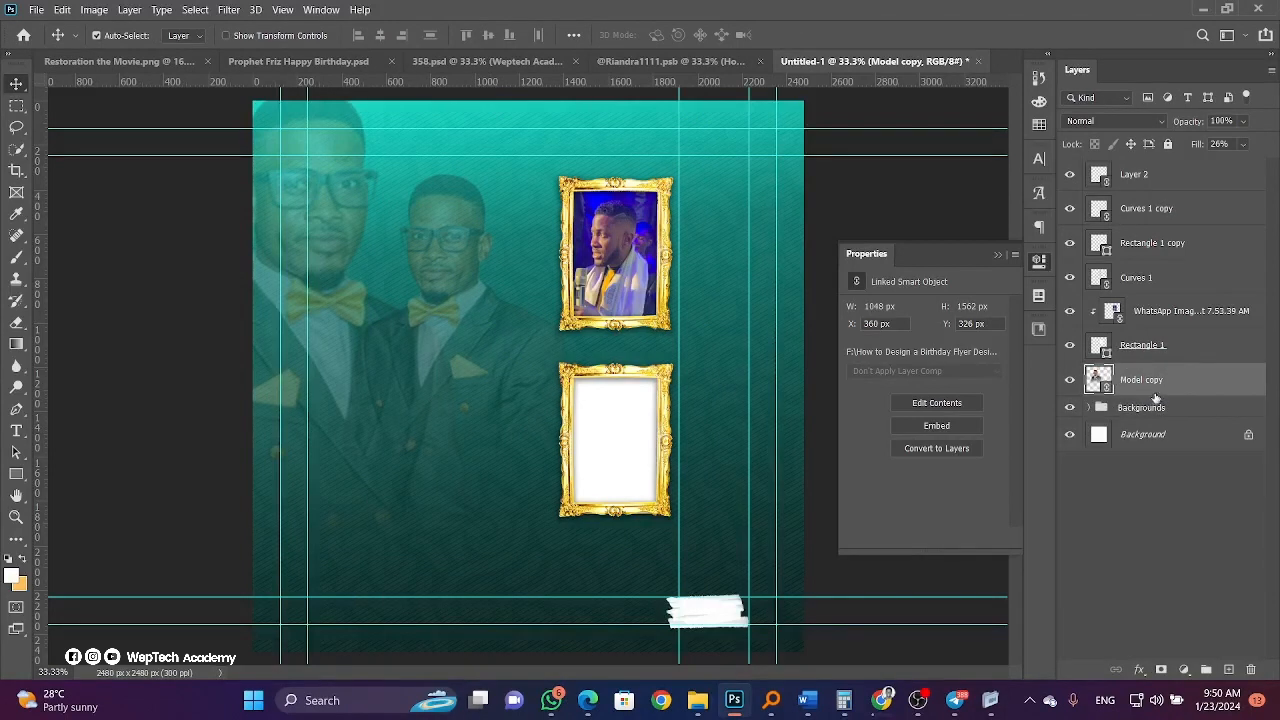
left_click(1243, 144)
left_click_drag(1234, 163, 1275, 163)
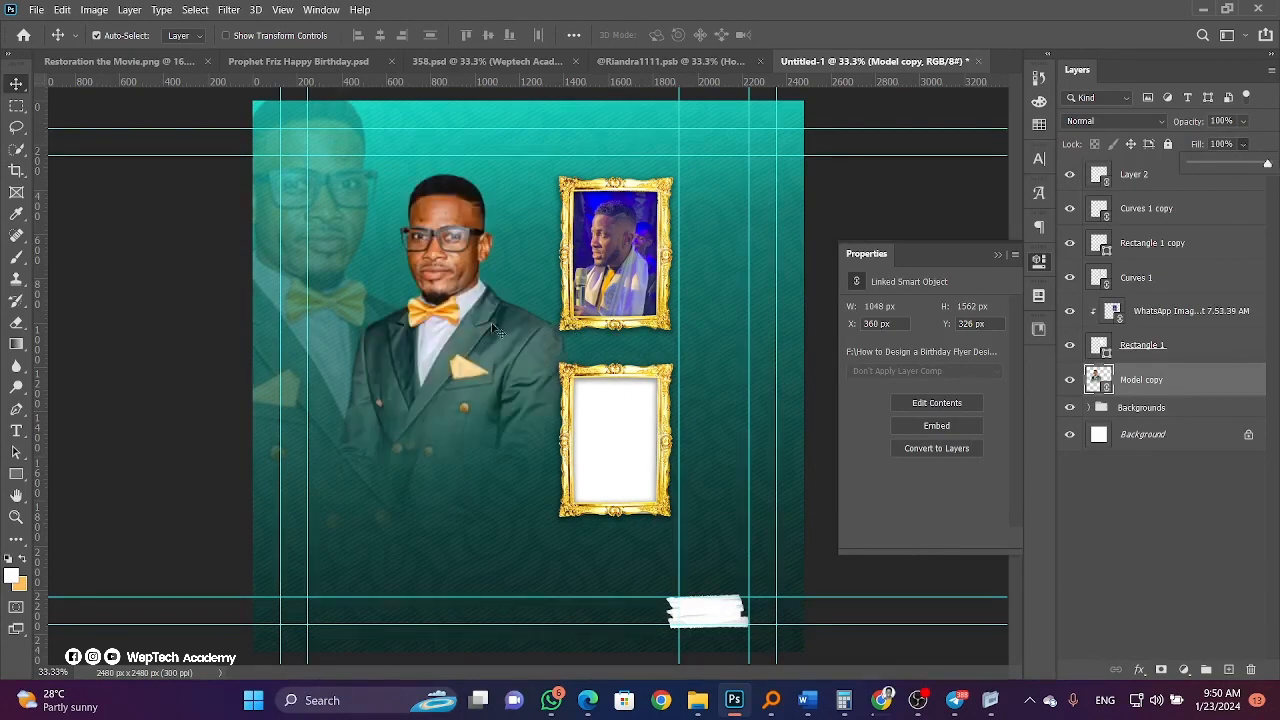
key("ctrl+j")
left_click_drag(1192, 390, 1177, 262)
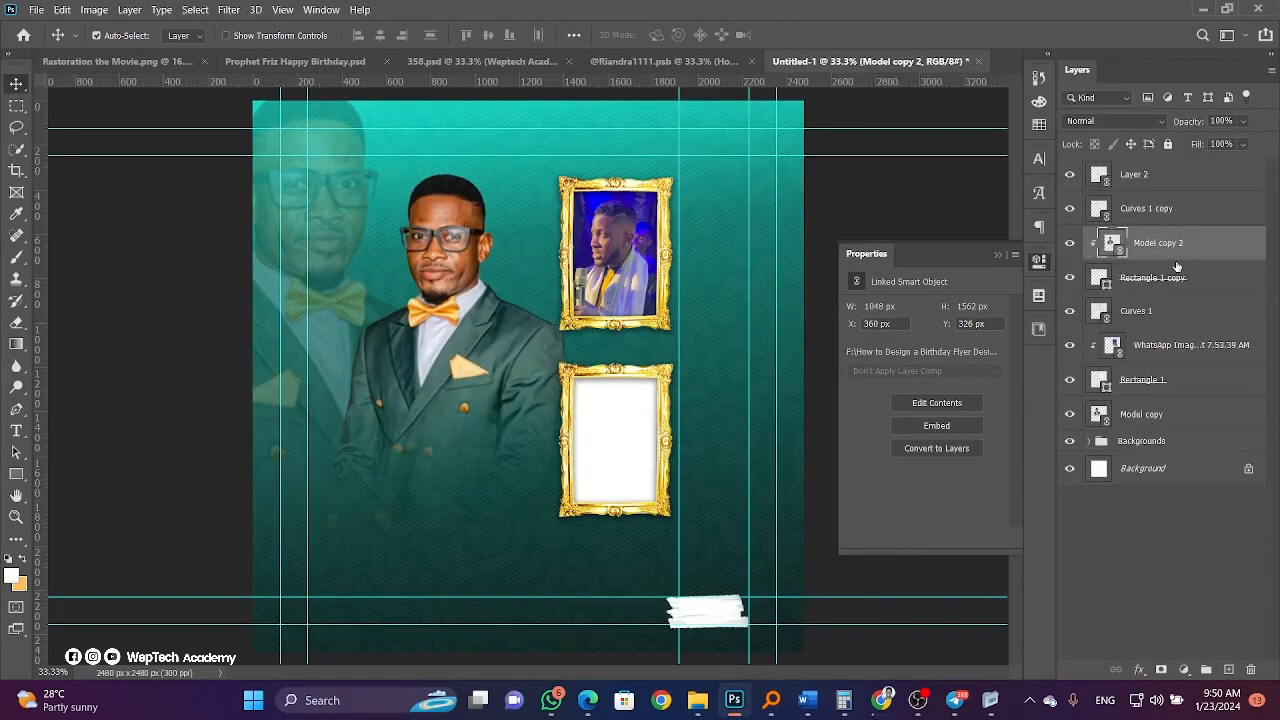
Resize Model copy 2, then delete it and reselect the original Model copy.
key("ctrl+t")
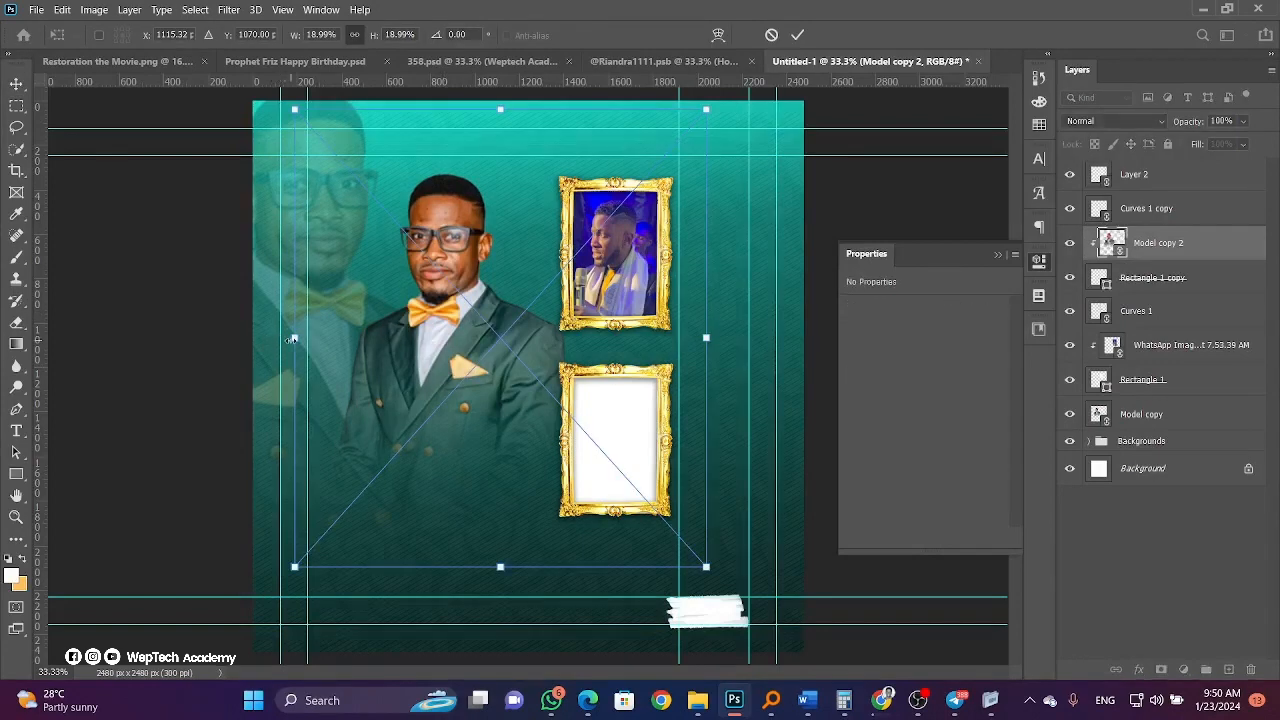
left_click_drag(293, 339, 302, 339)
key("Return")
key("Delete")
left_click(464, 380, "ctrl")
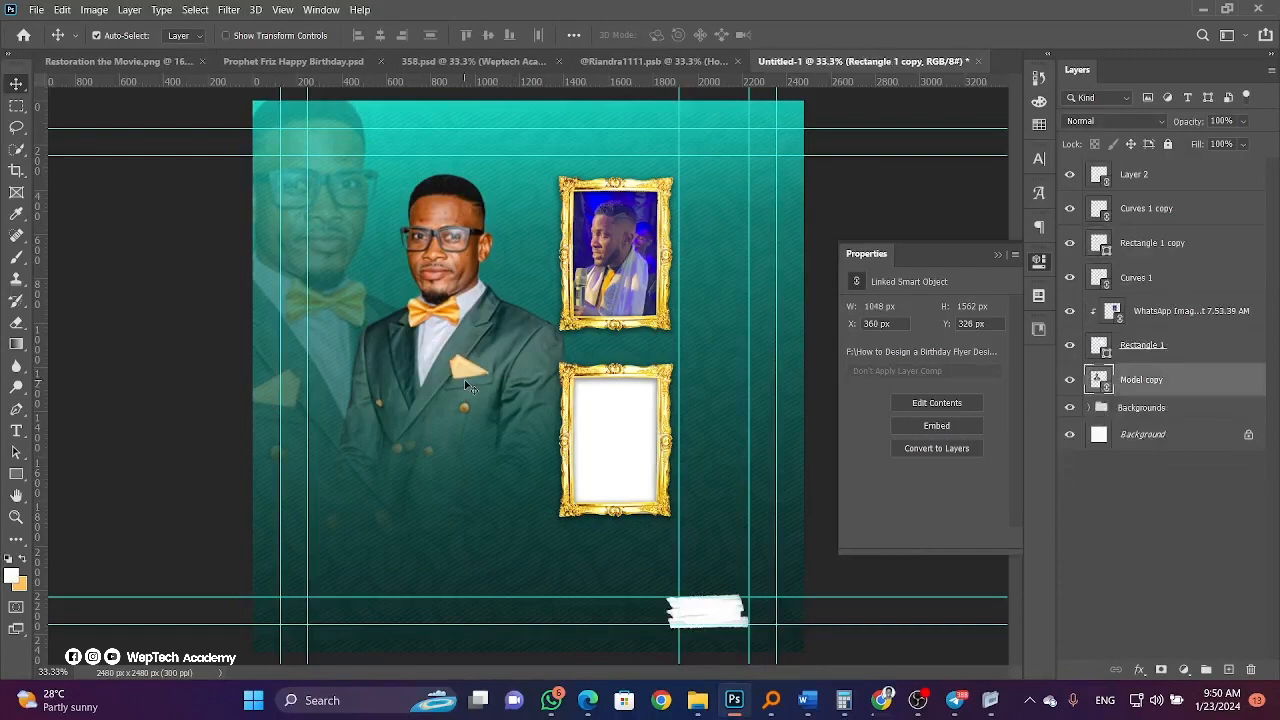
Duplicate Model copy, shrink it into the lower gold frame, and clip it to Rectangle 1 copy.
key("ctrl+j")
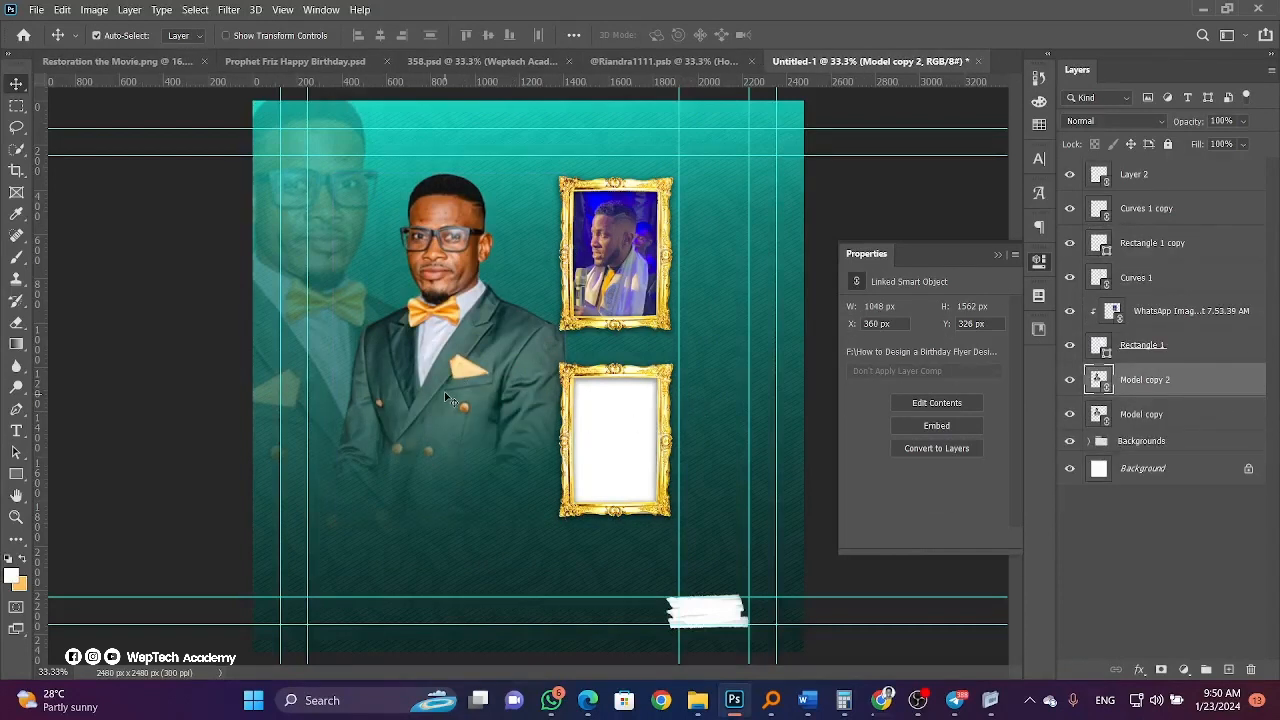
key("ctrl+t")
left_click_drag(500, 109, 500, 313)
left_click_drag(474, 412, 614, 448)
key("Return")
left_click_drag(1145, 379, 1163, 242)
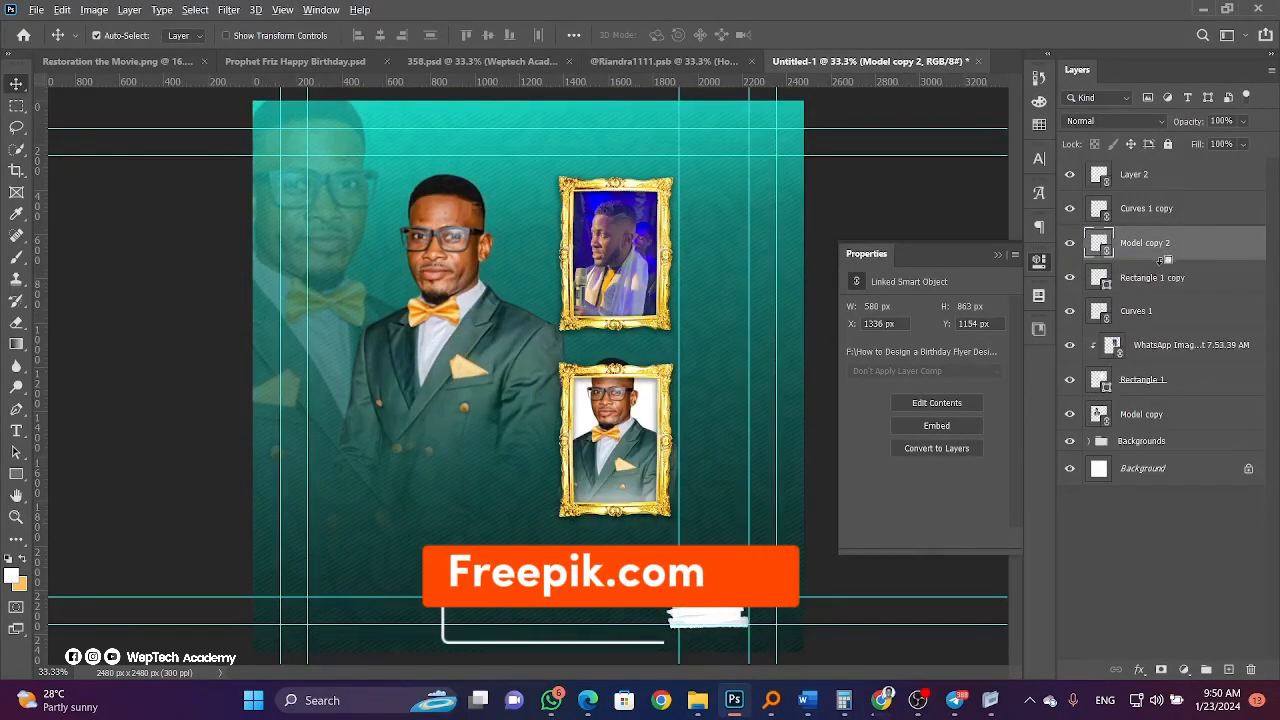
left_click(1165, 257, "alt")
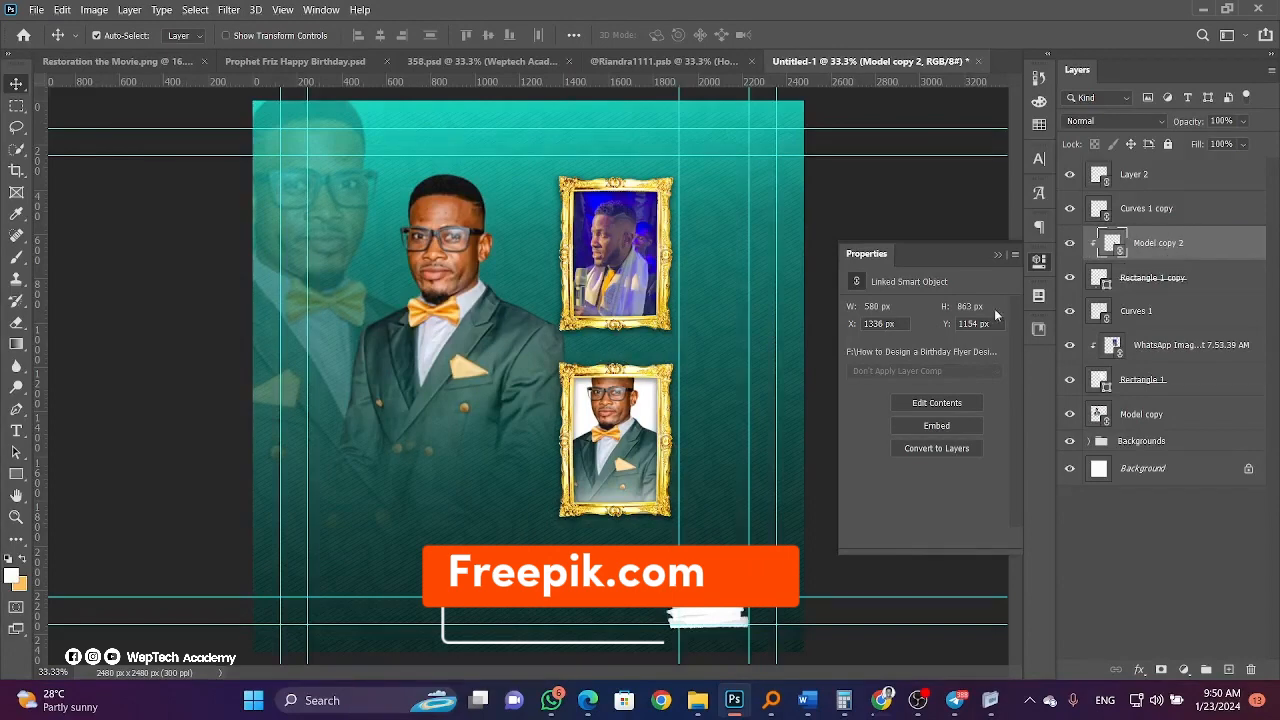
right_click(623, 448)
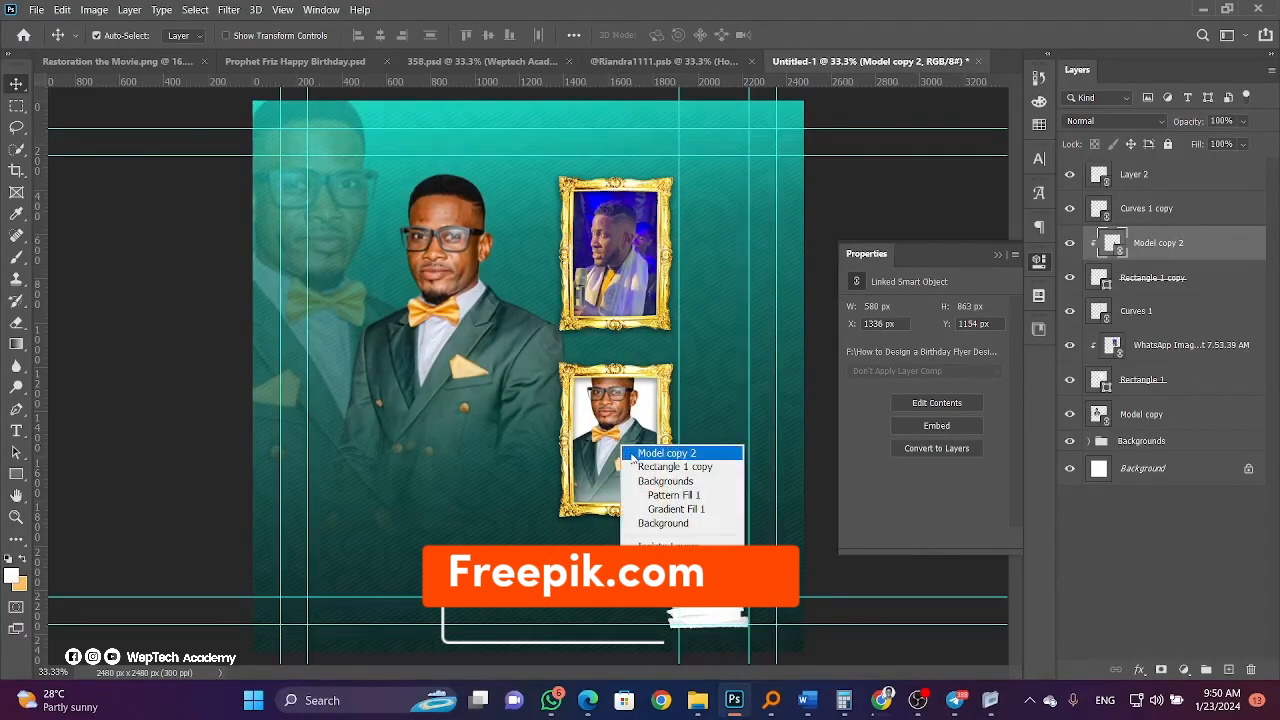
left_click(632, 455)
left_click_drag(632, 455, 632, 470)
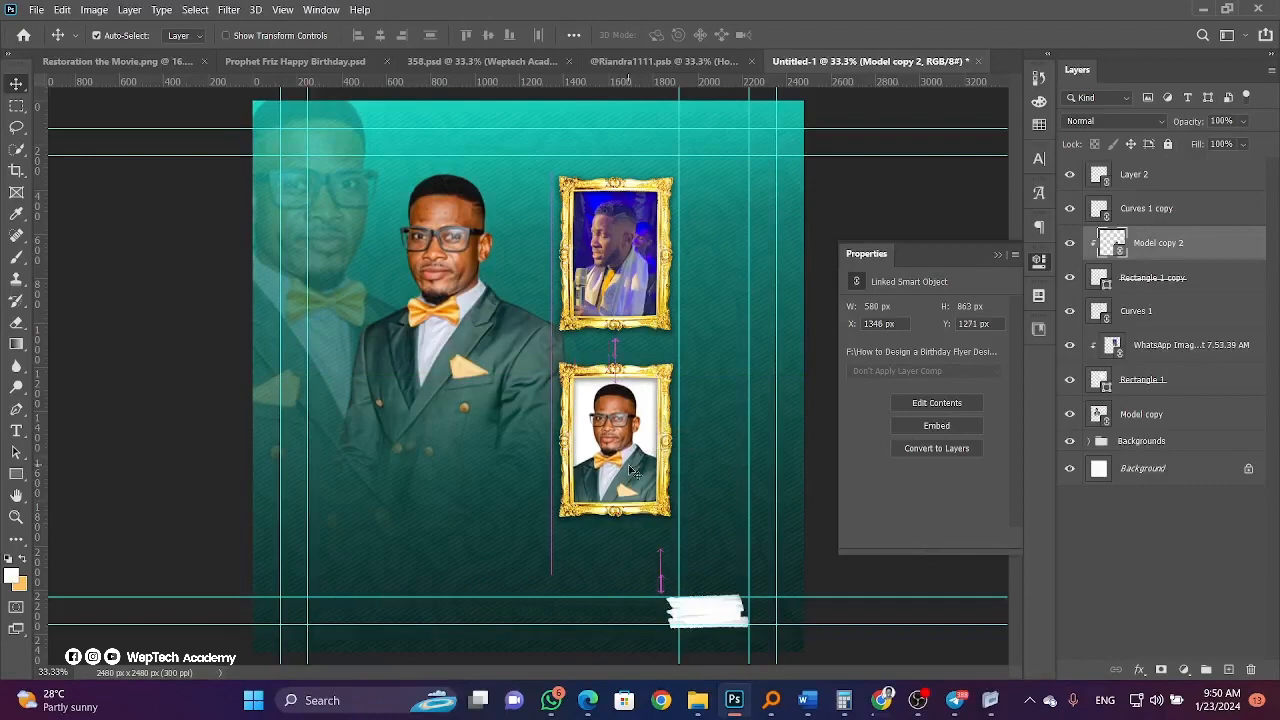
Check the Model copy 2 layer options without changes, then begin File > Place Embedded.
right_click(1208, 261)
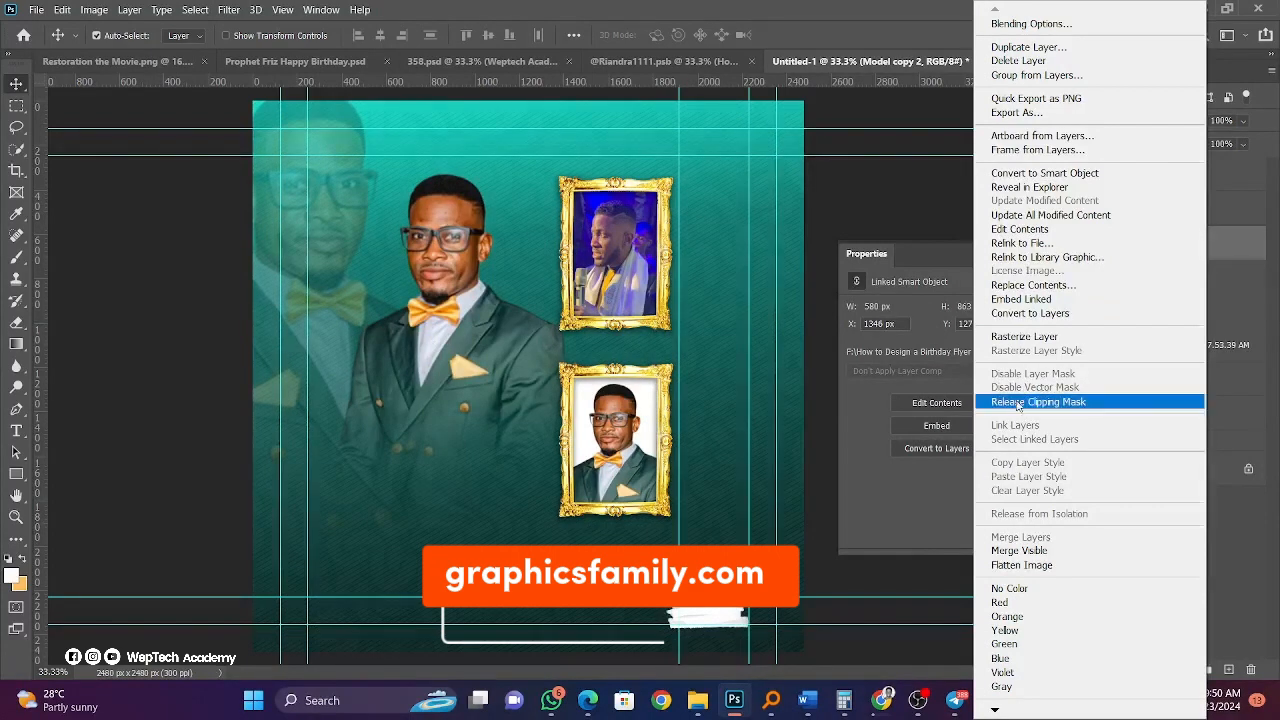
left_click(1258, 248)
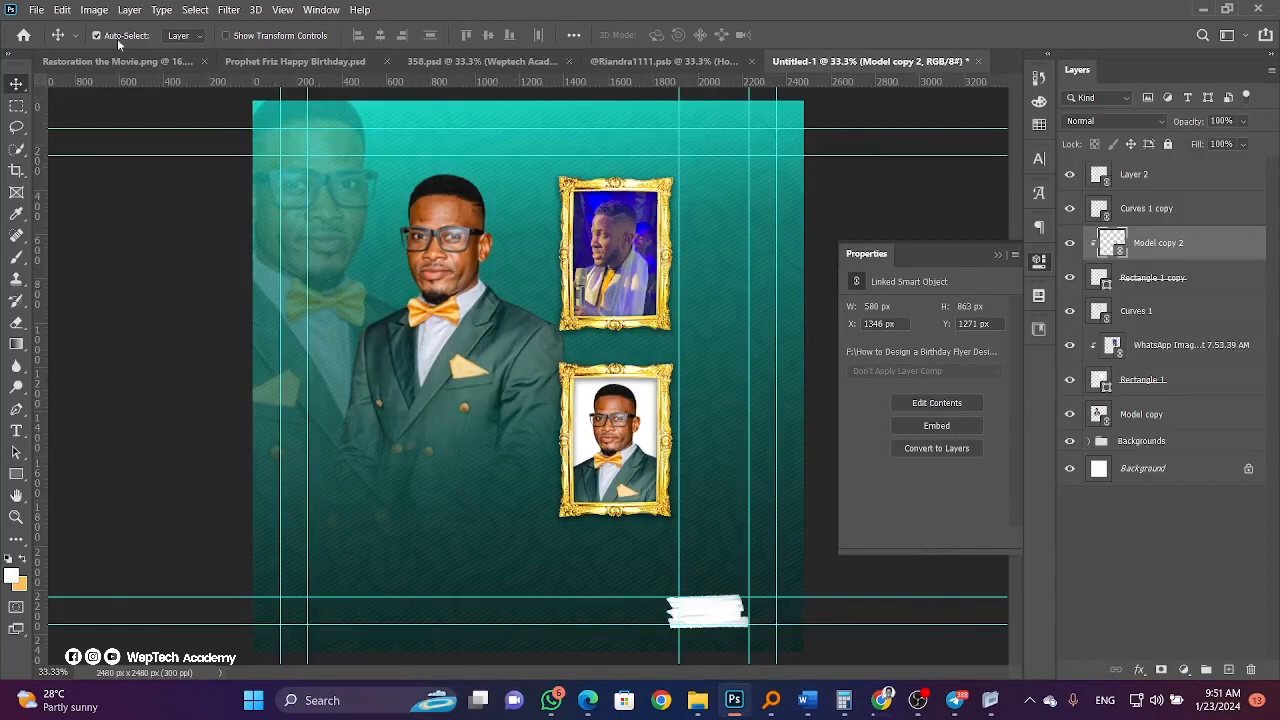
left_click(35, 14)
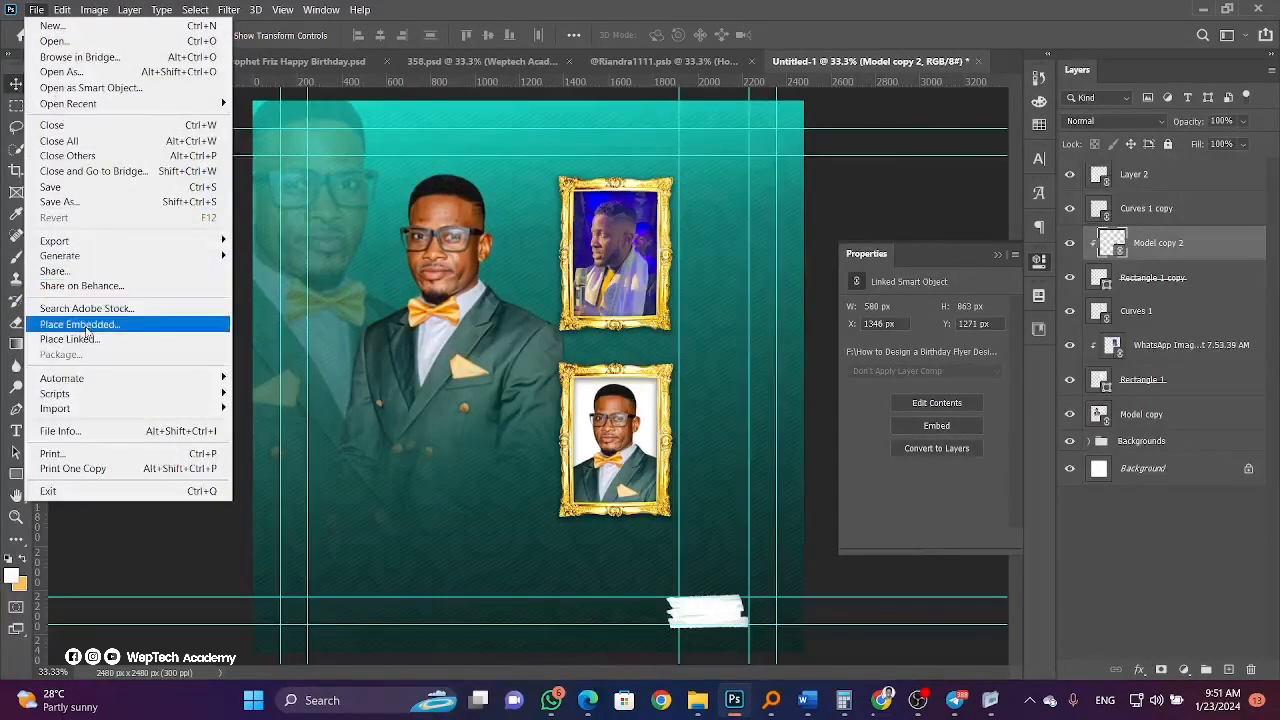
left_click(86, 323)
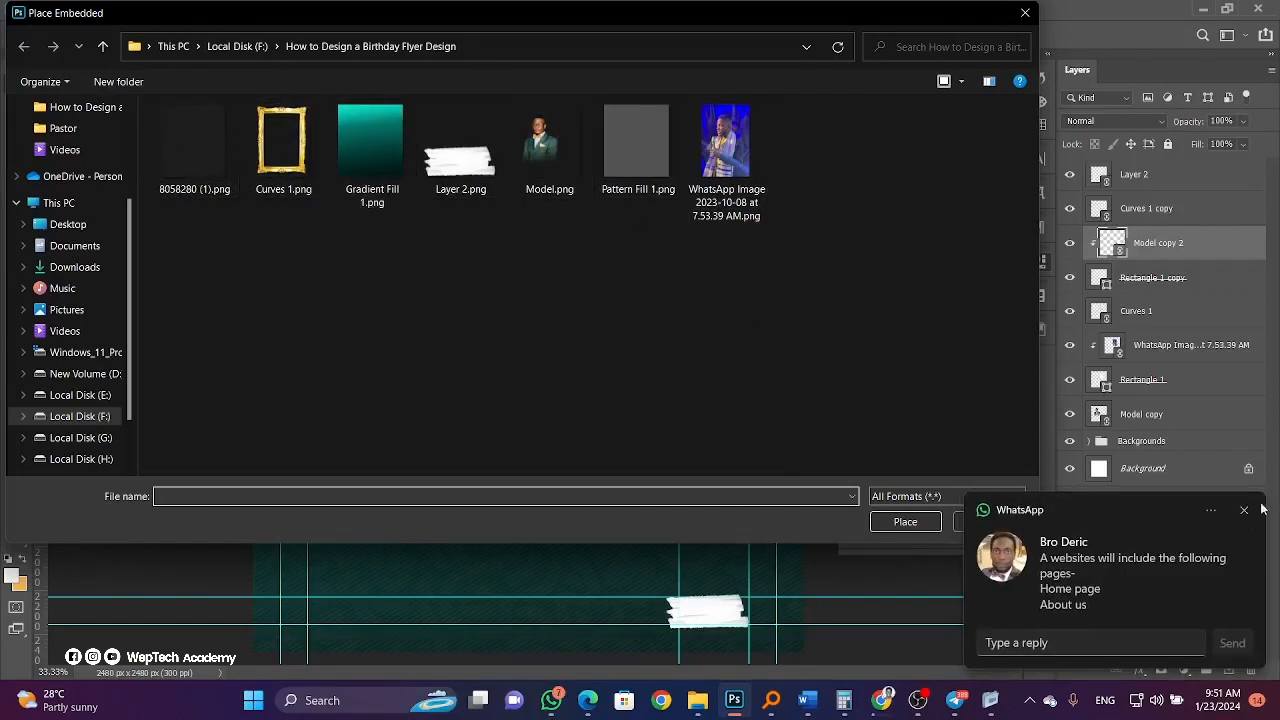
Cancel the image placement and close the How to Use Mockups and smart-object documents unsaved.
left_click(1010, 518)
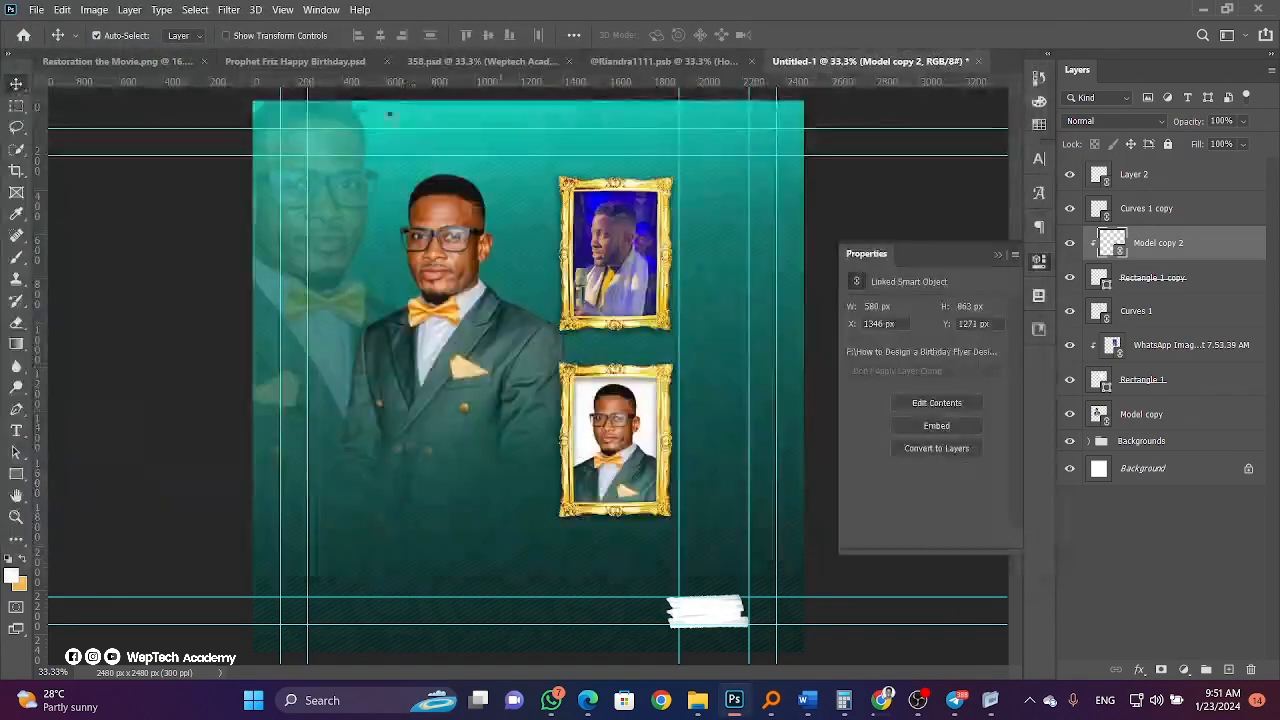
left_click(664, 61)
left_click(481, 61)
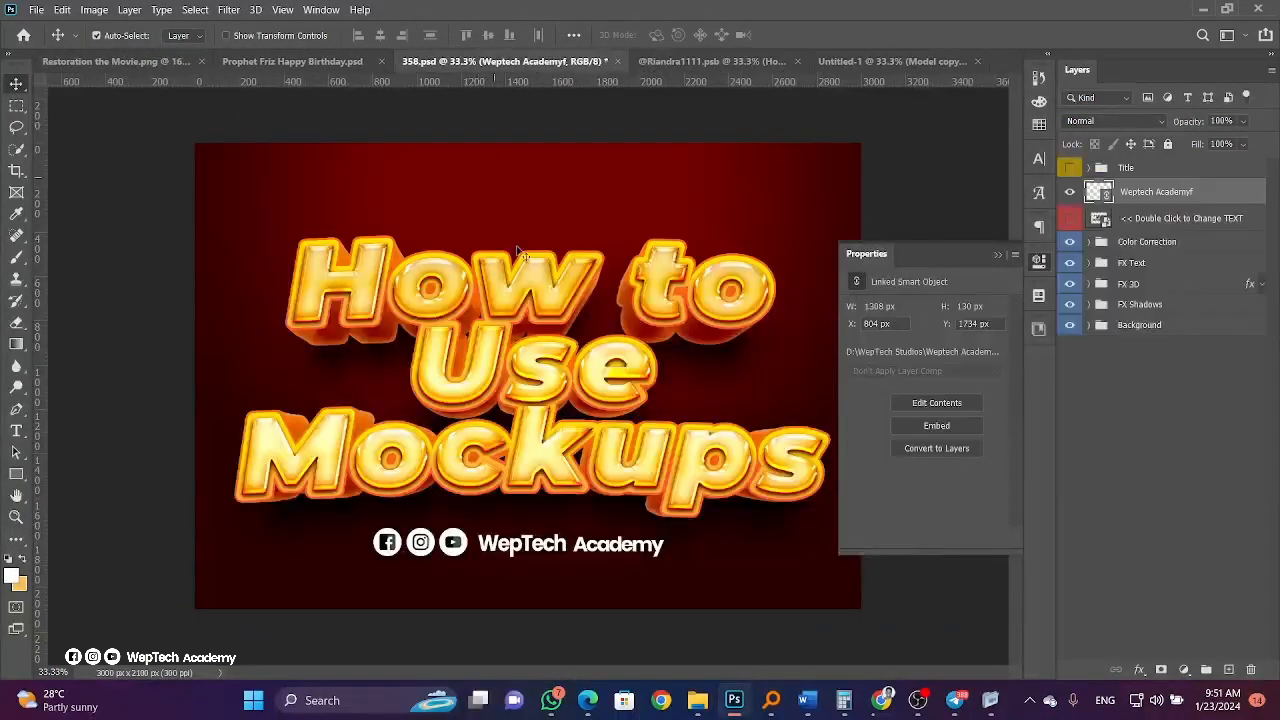
left_click(618, 61)
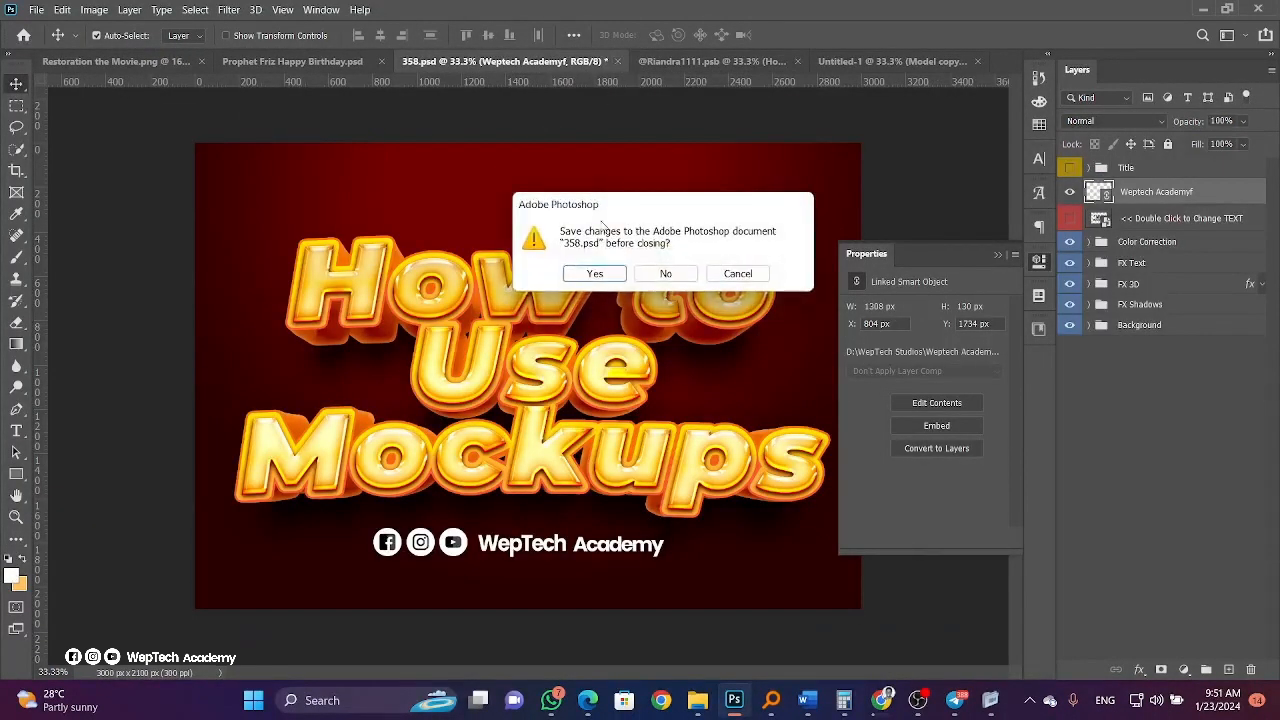
left_click(654, 277)
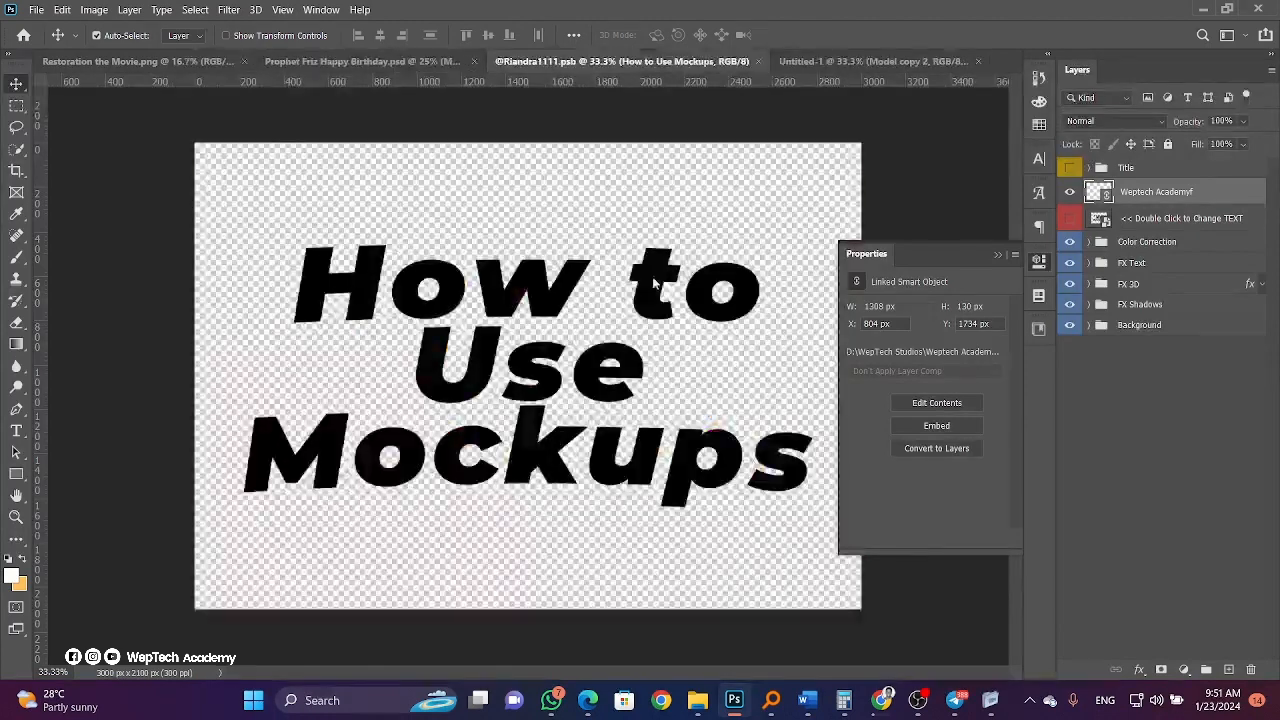
left_click(759, 61)
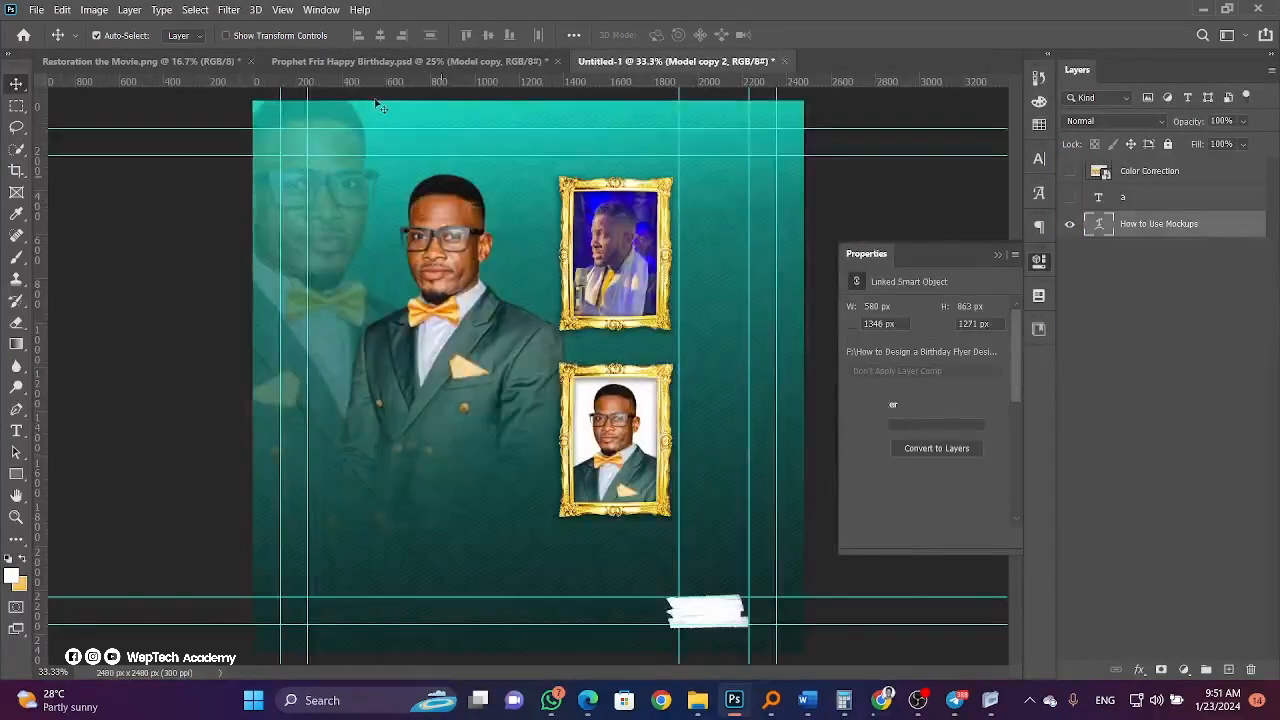
Reopen the 358.psd text-effect template from Open Recent.
left_click(36, 11)
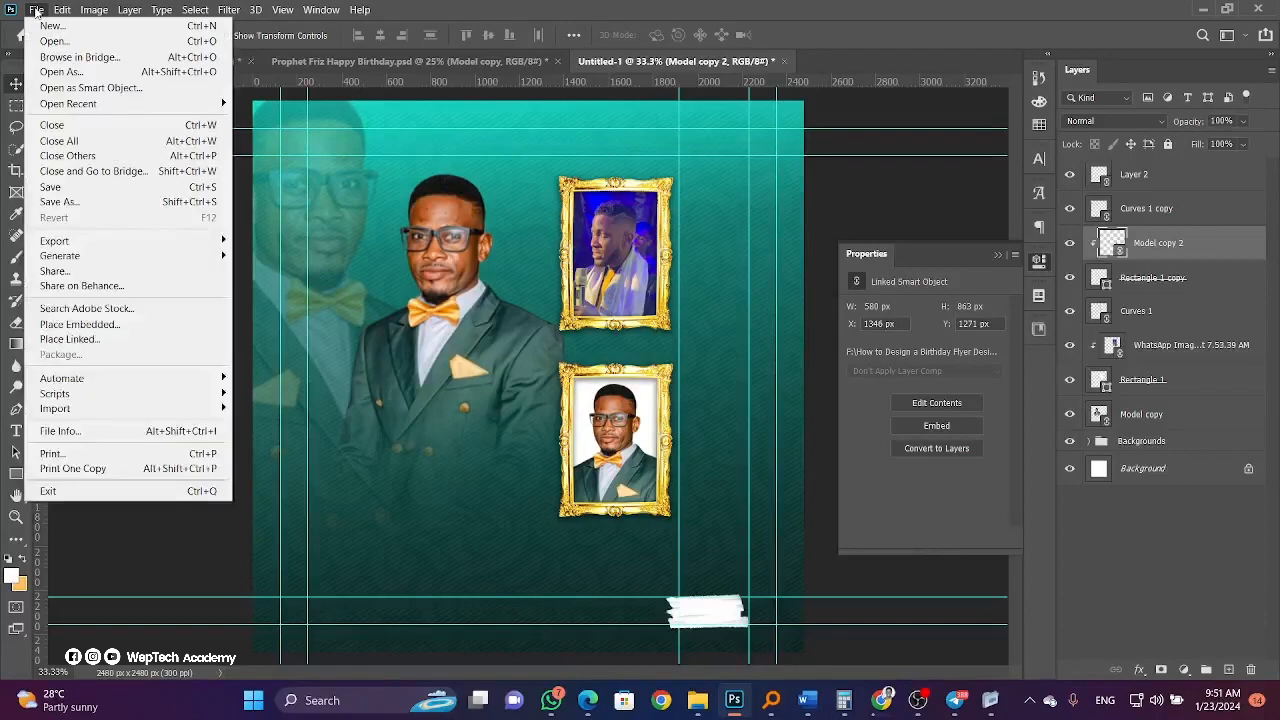
left_click(36, 11)
left_click(36, 11)
mouse_move(72, 105)
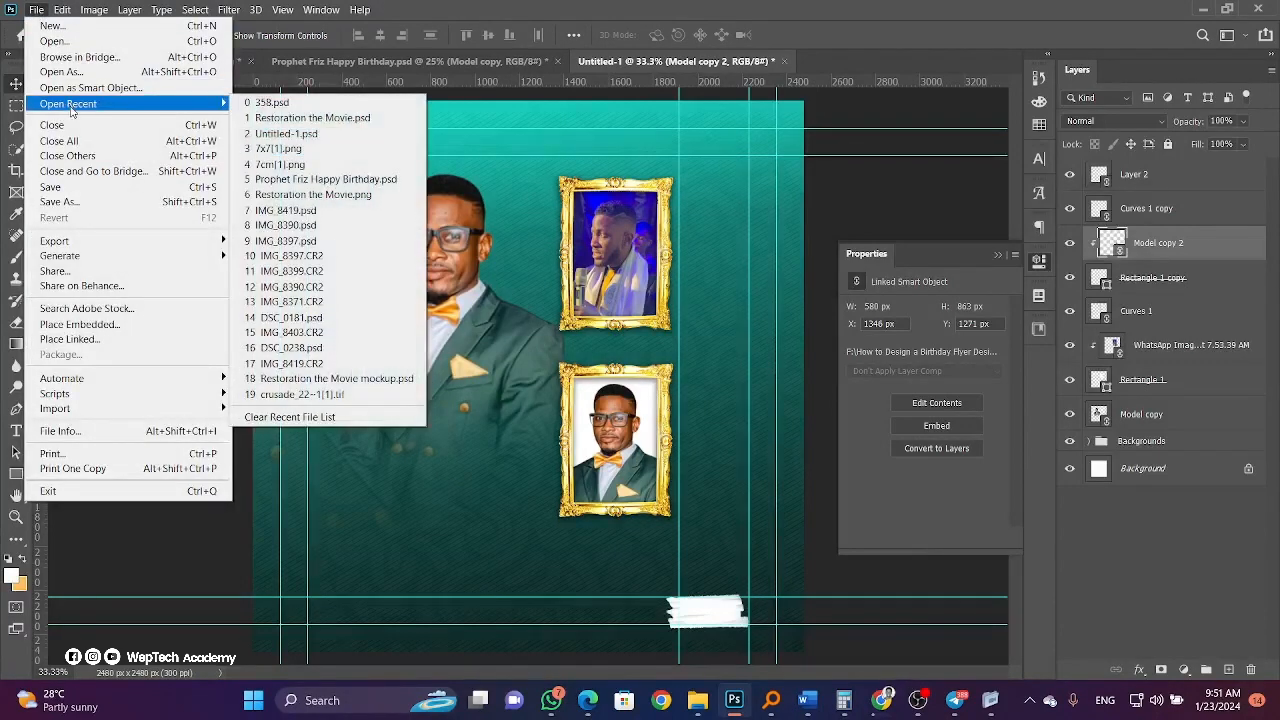
left_click(566, 326)
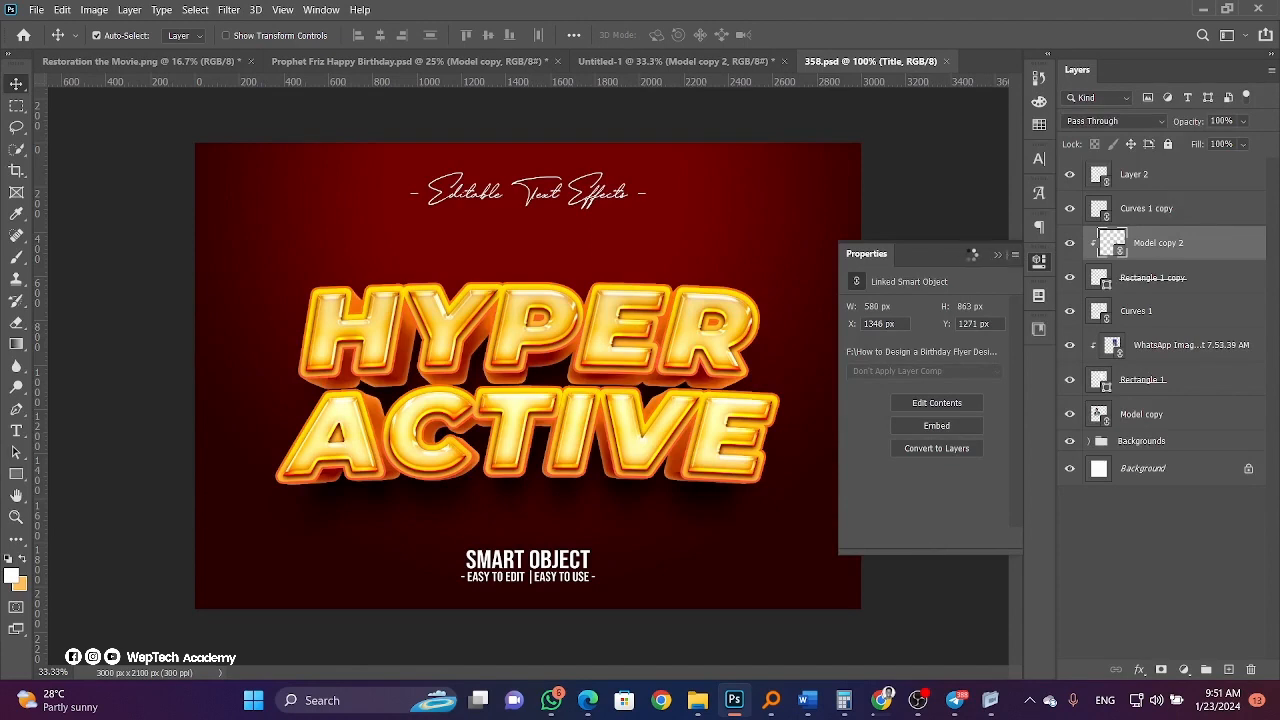
Dismiss the missing-fonts warning and open the 'Double Click to Change TEXT' smart object.
left_click(854, 105)
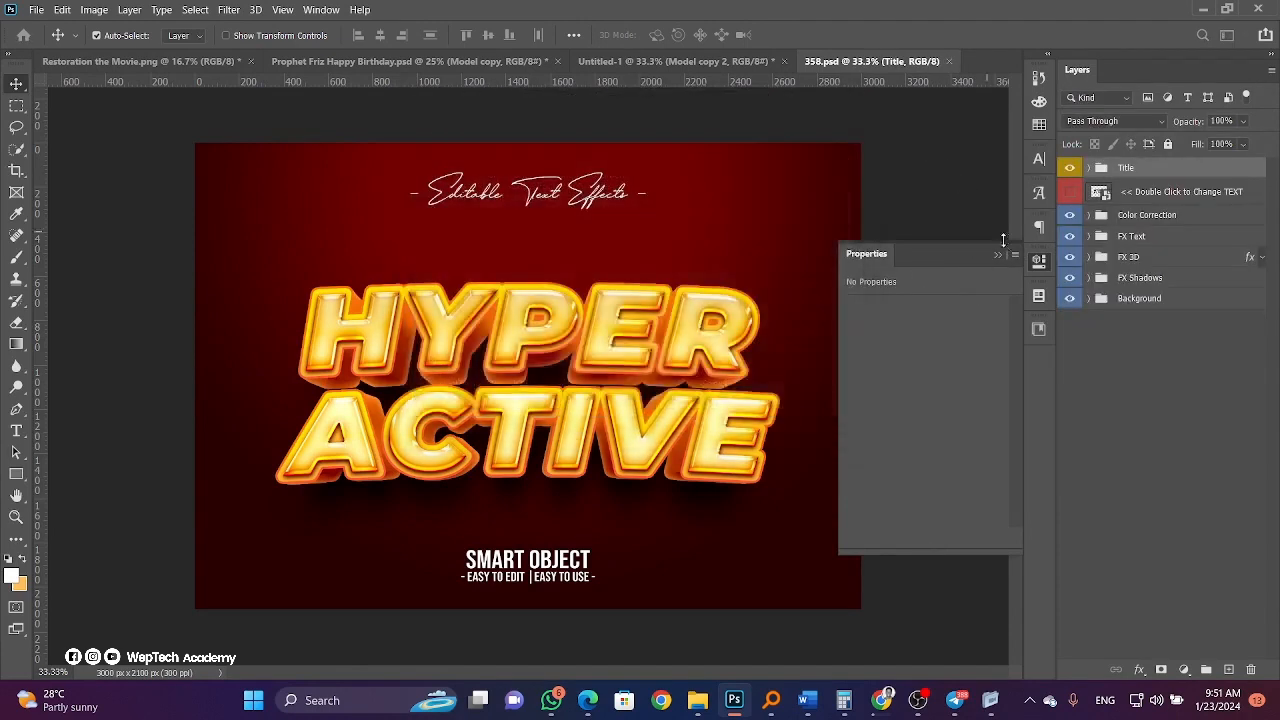
left_click(997, 254)
left_click(1097, 193)
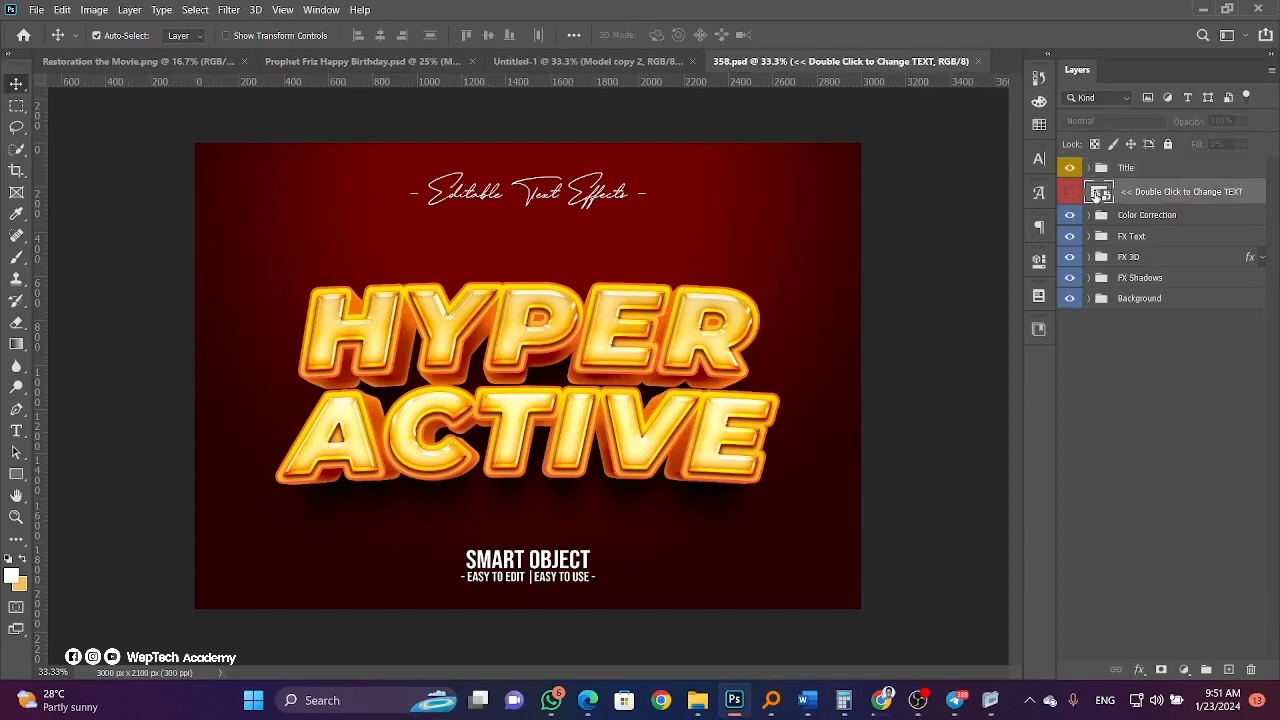
double_click(1097, 193)
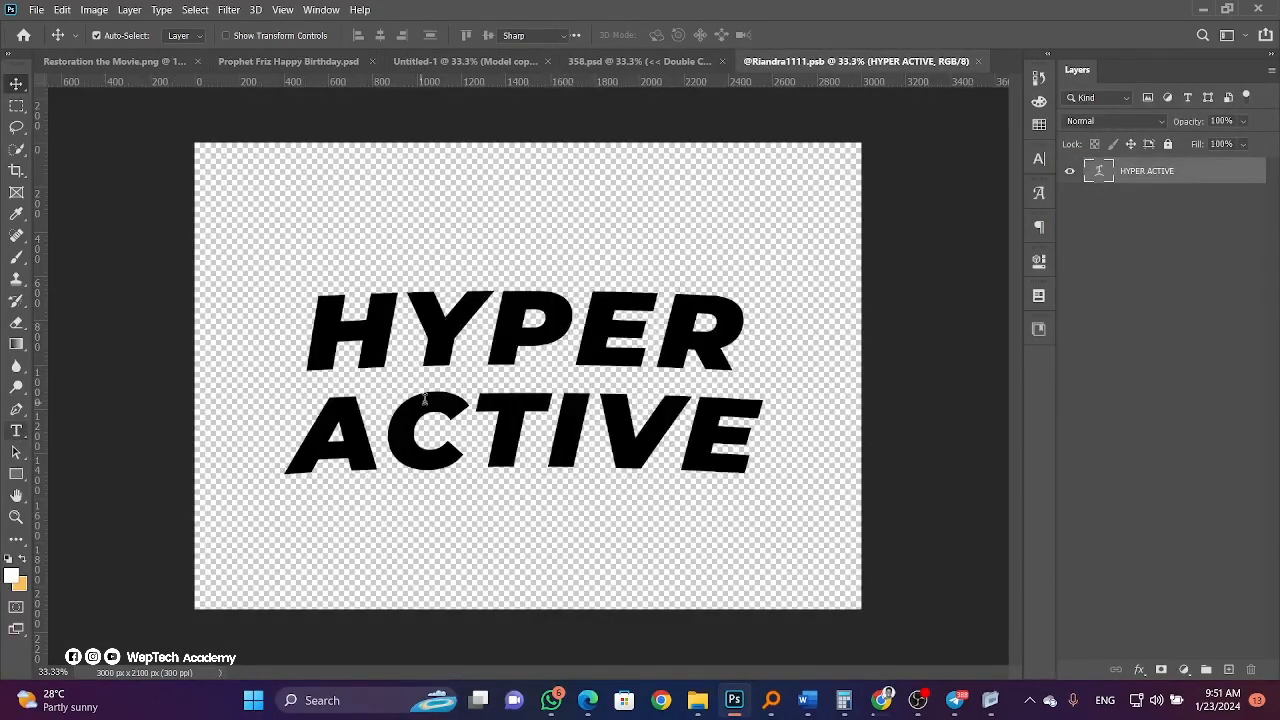
Replace HYPER ACTIVE with 'Happy' and 'Birthday' on two lines and commit the text.
key("t")
left_click(466, 410)
key("ctrl+a")
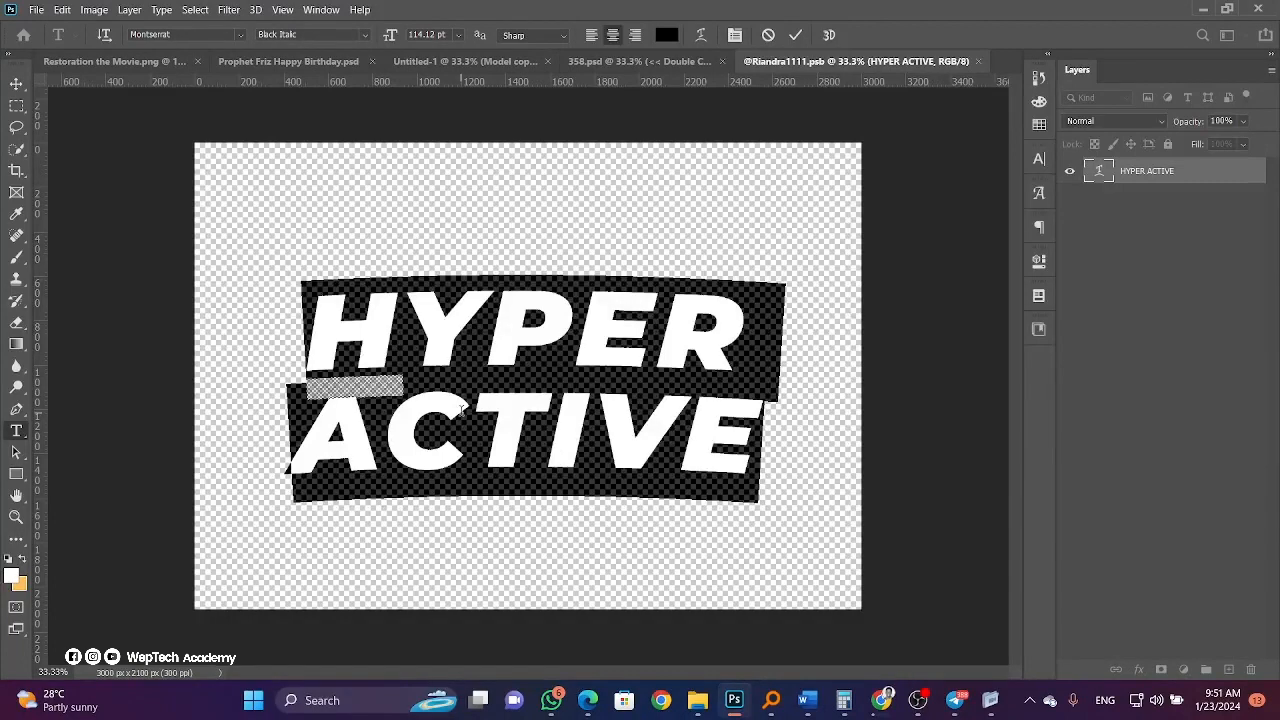
type("Happy")
key("Return")
type("Bi")
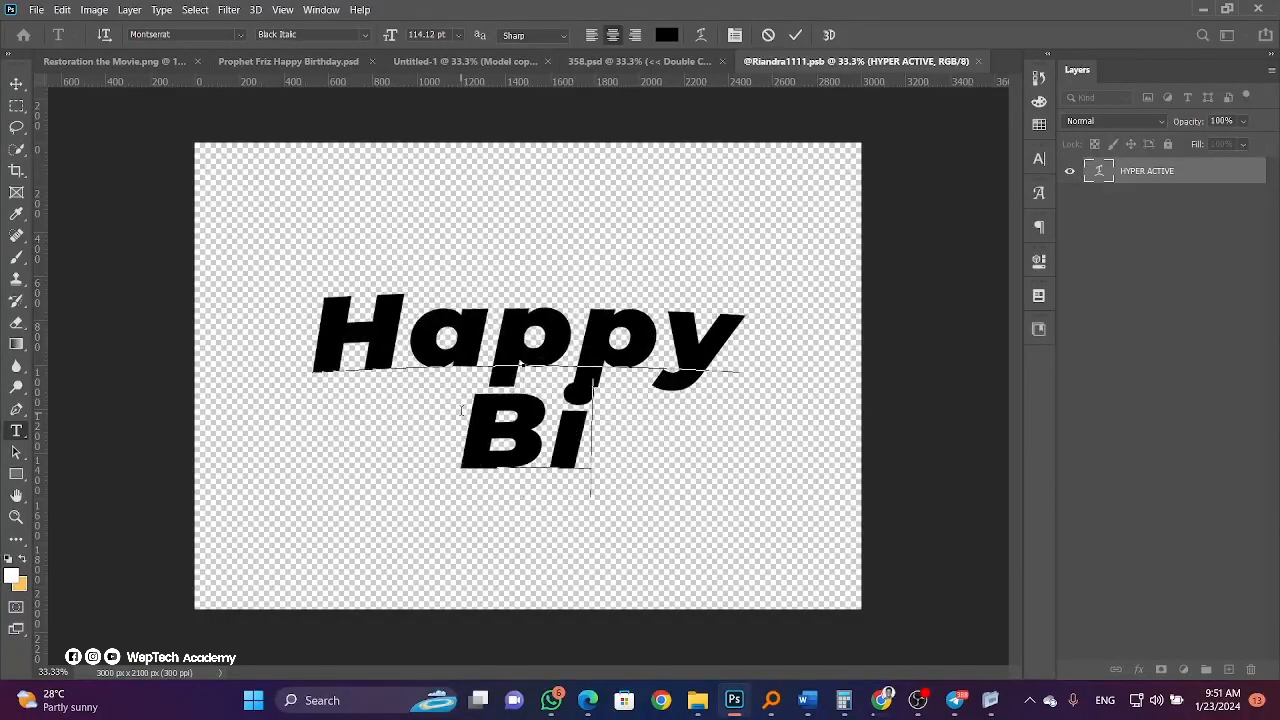
type("rthday")
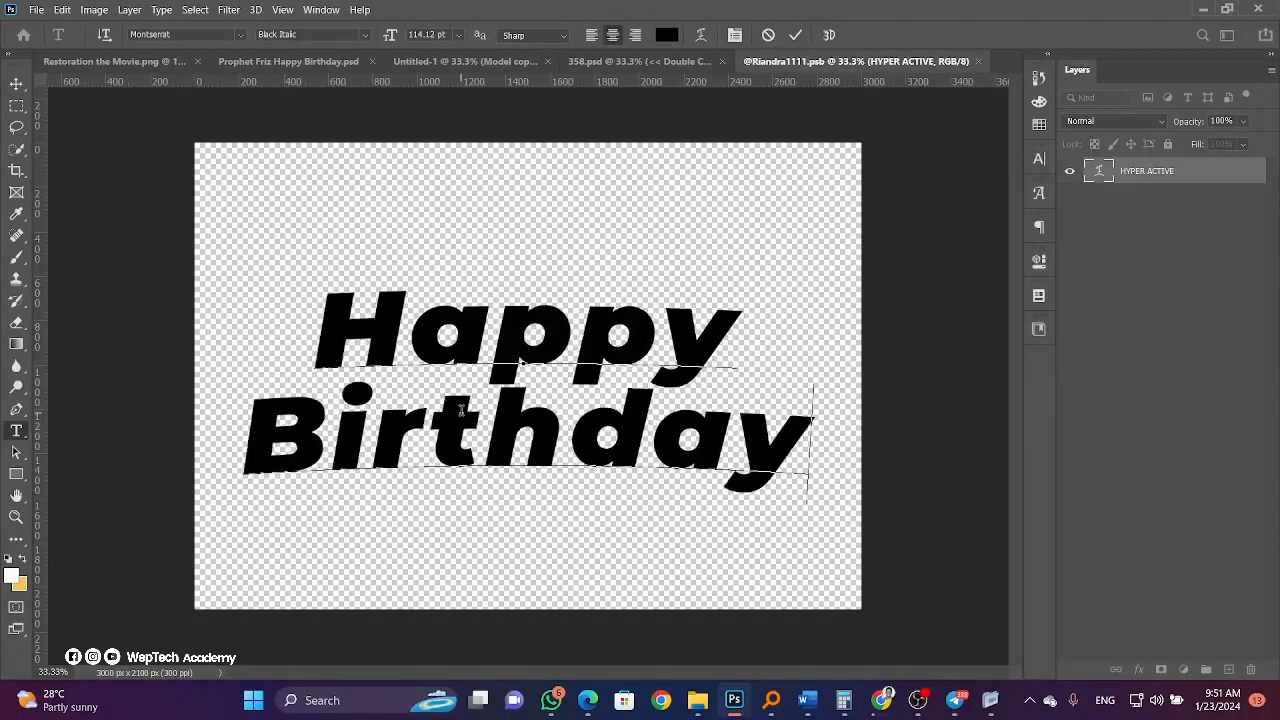
left_click(16, 83)
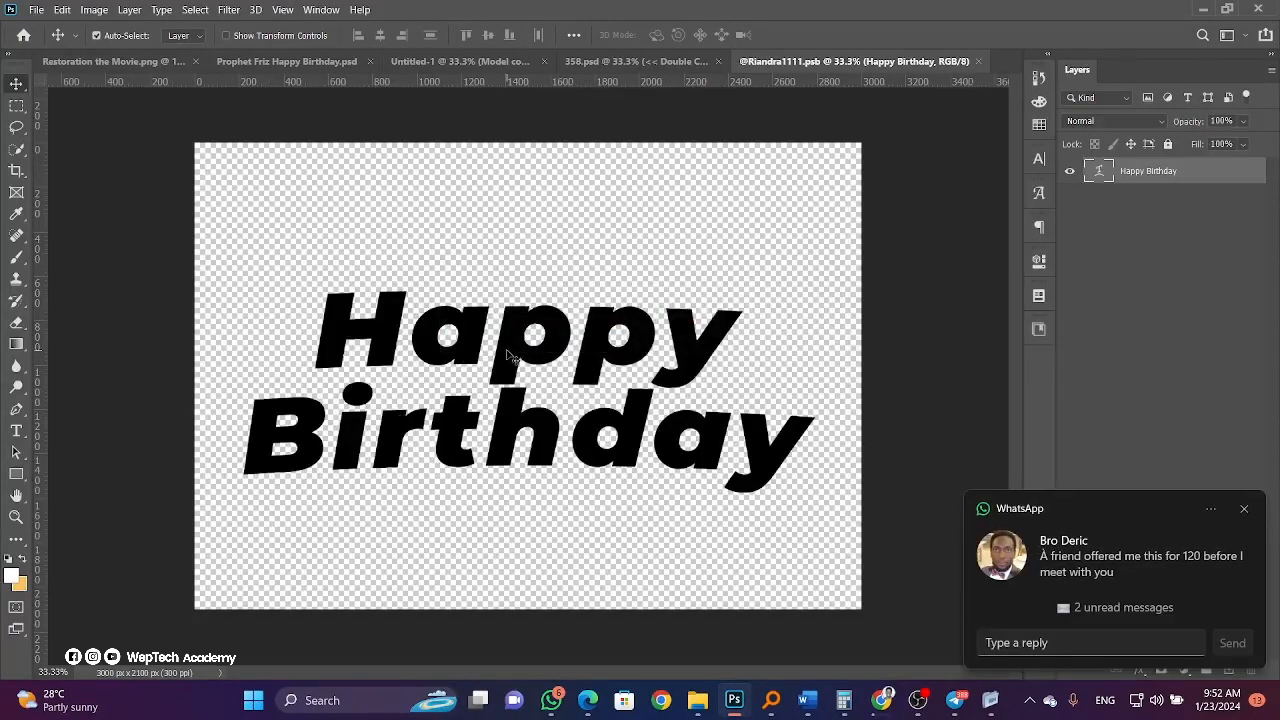
Try bringing the plain Happy Birthday text into the birthday flyer, then undo it.
left_click_drag(466, 368, 597, 63)
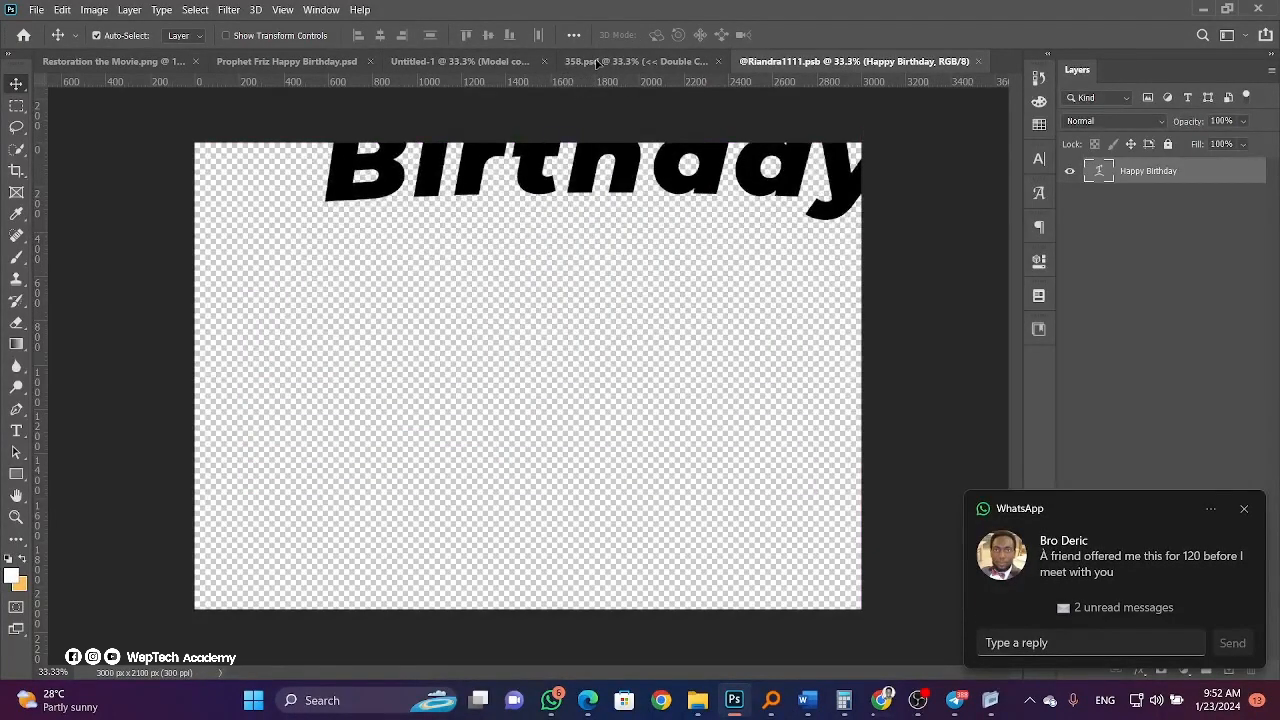
left_click(610, 62)
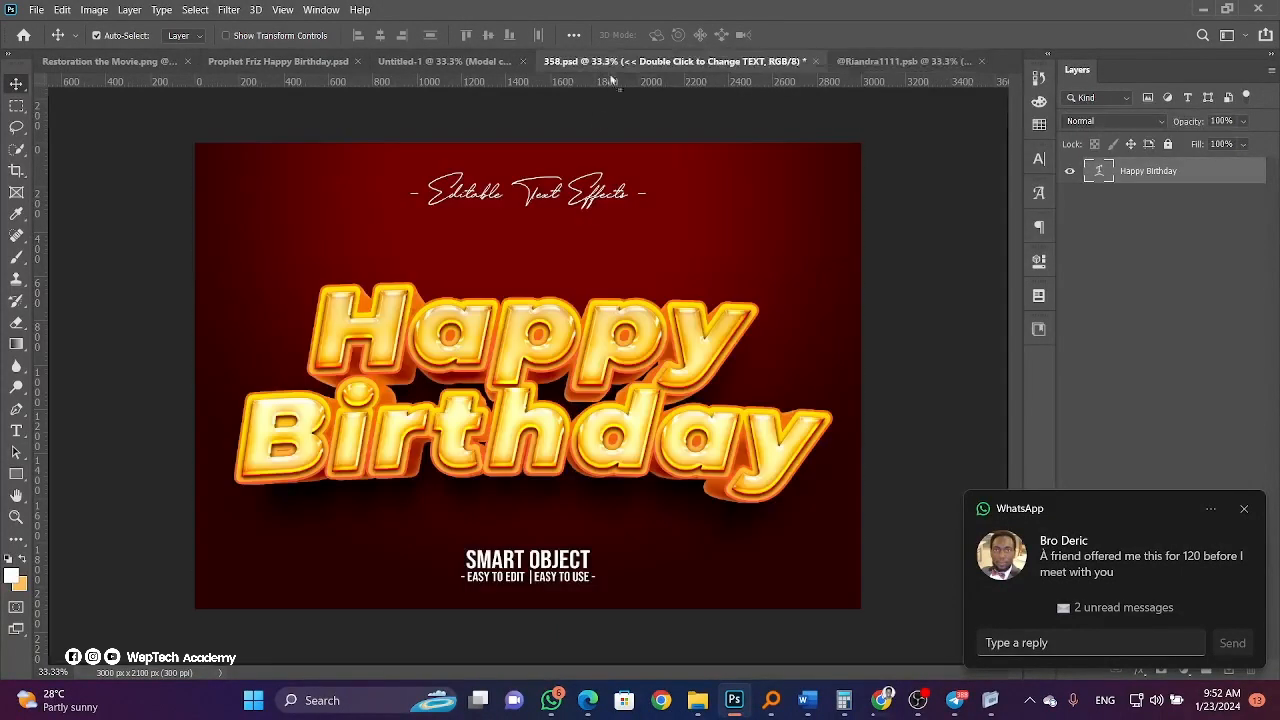
left_click(436, 61)
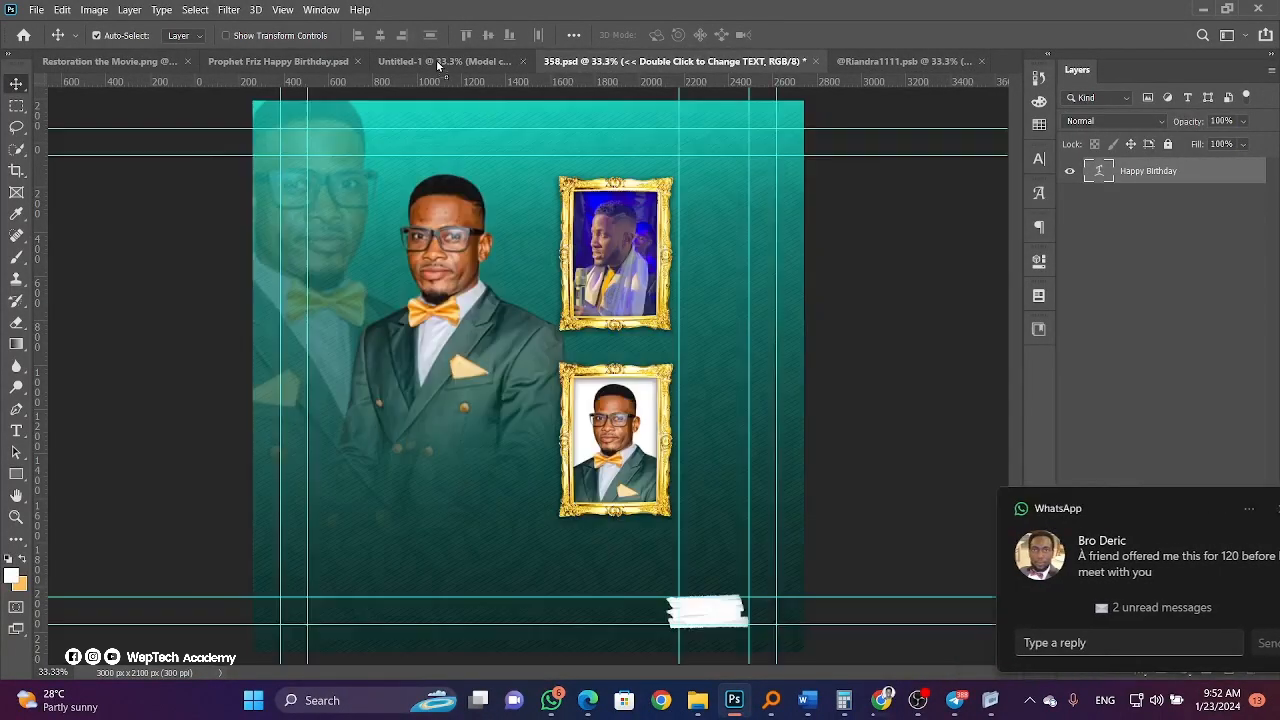
left_click_drag(459, 550, 463, 552)
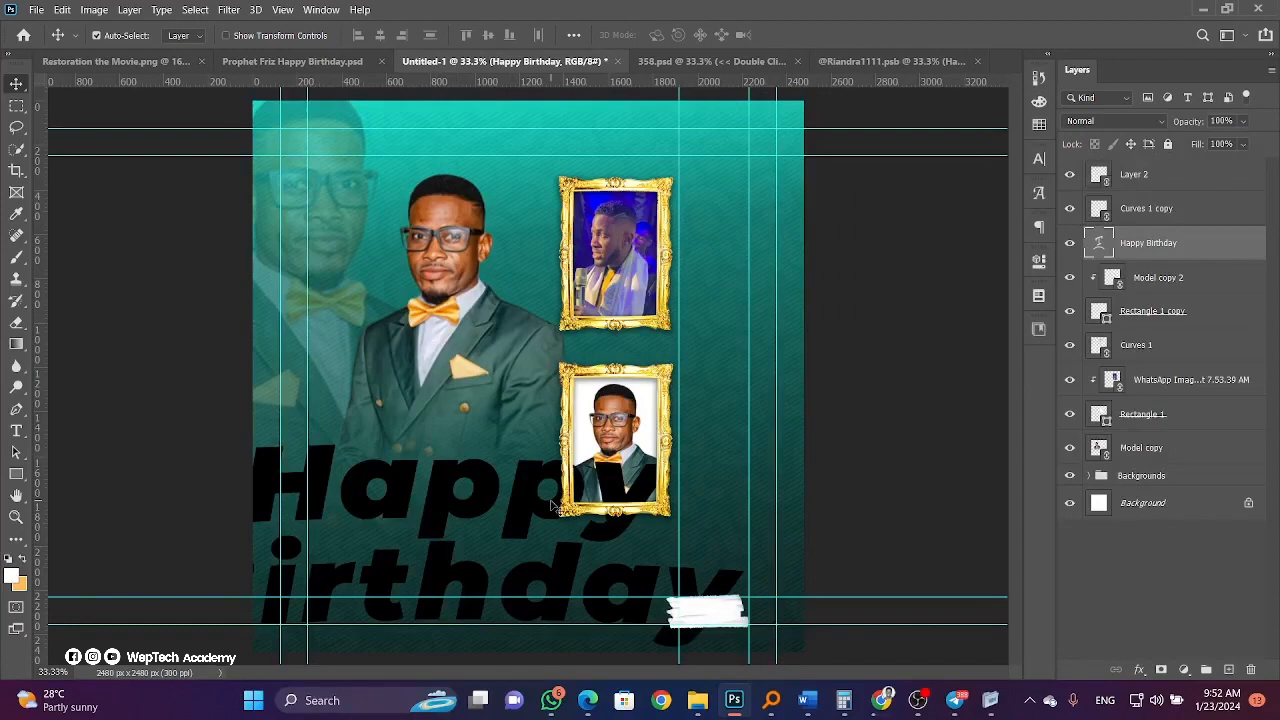
key("ctrl+z")
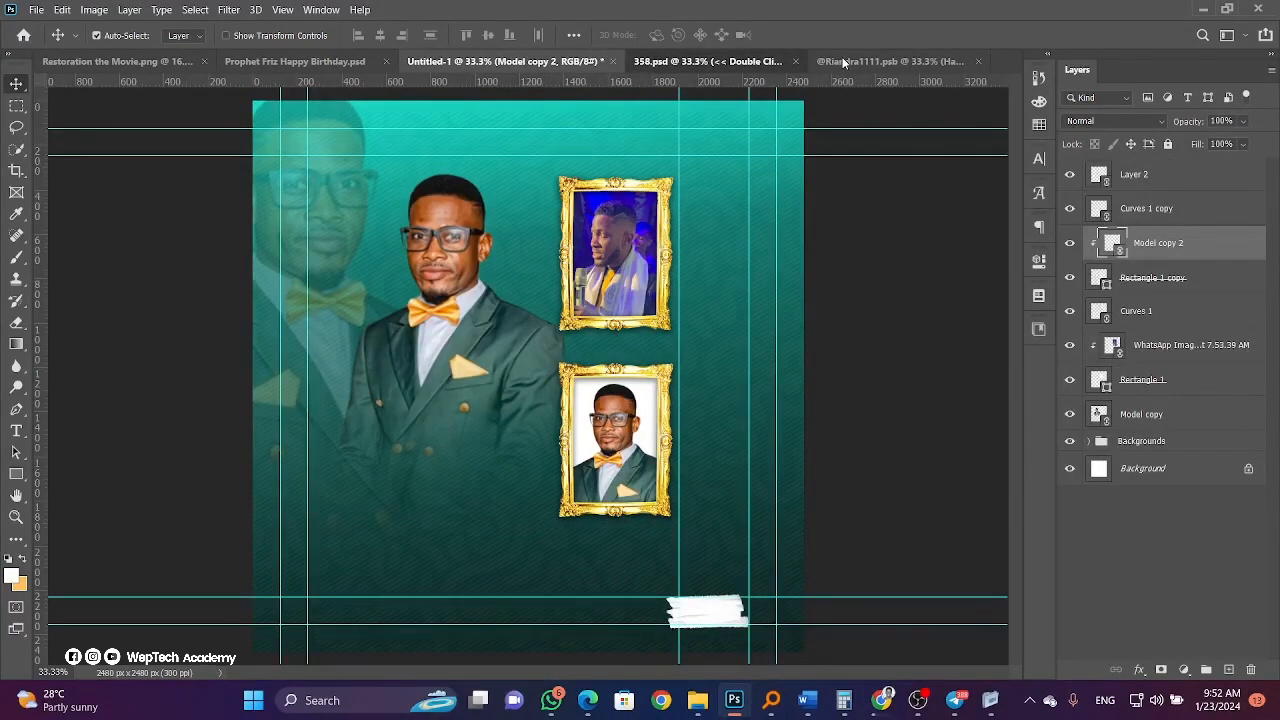
In 358.psd, merge the Color Correction through FX Shadows groups into one layer.
key("ctrl+Tab")
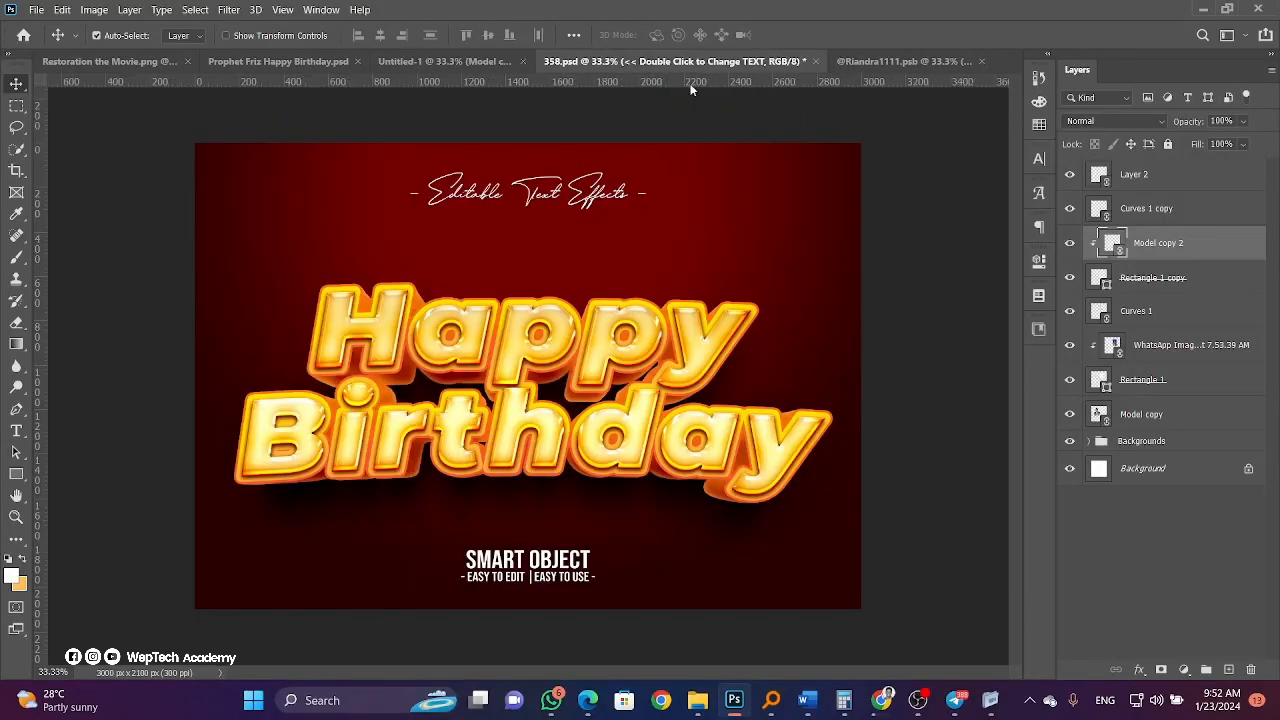
key("ctrl+Tab")
left_click(612, 63)
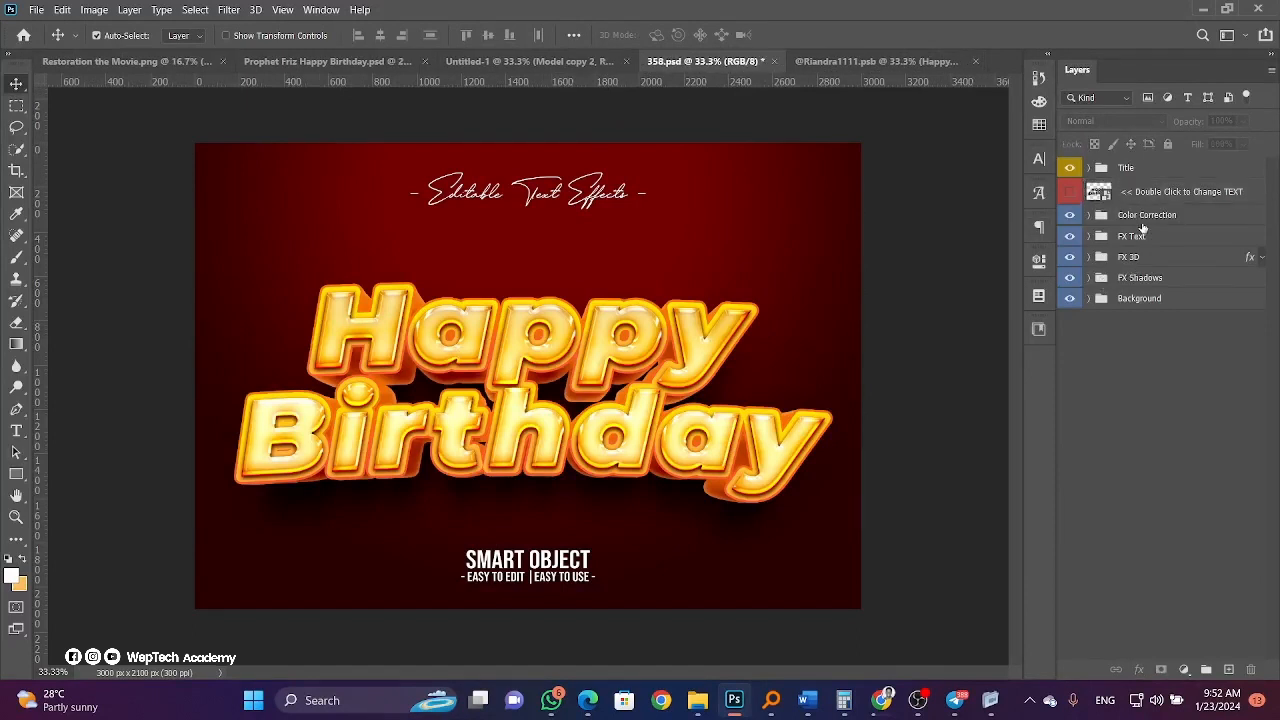
left_click(1140, 222)
left_click(1128, 280, "shift")
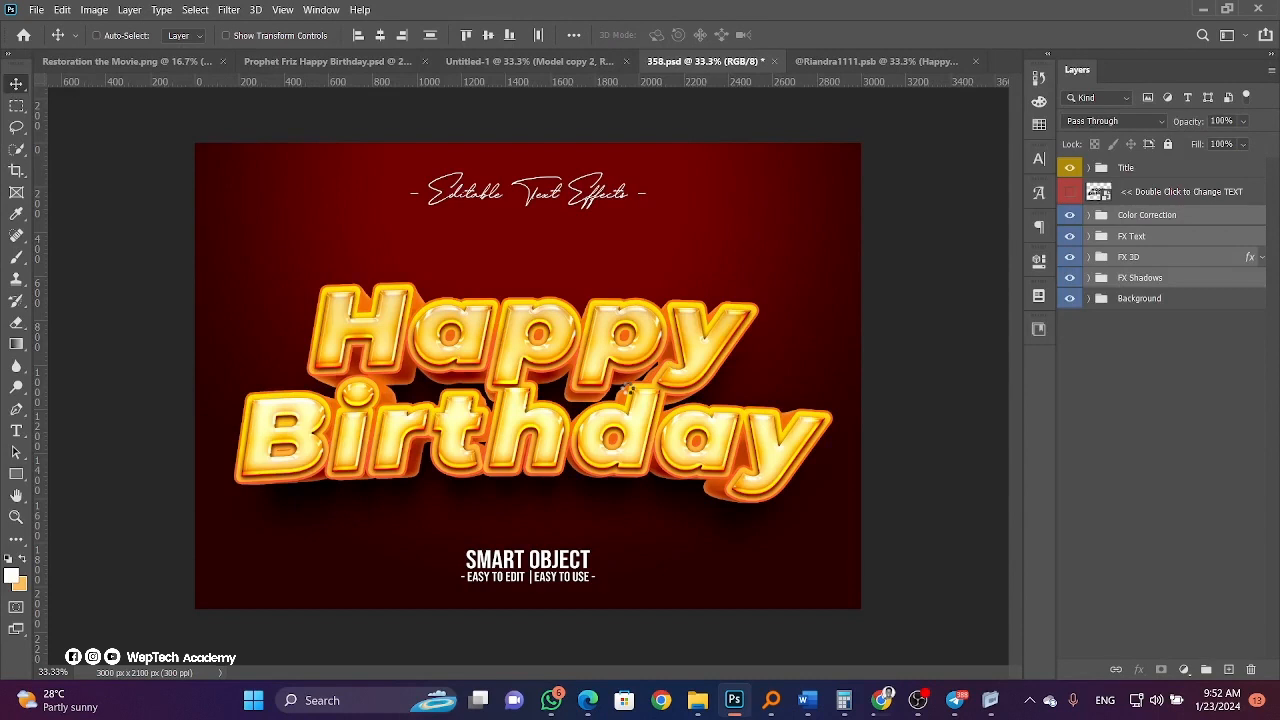
key("ctrl+e")
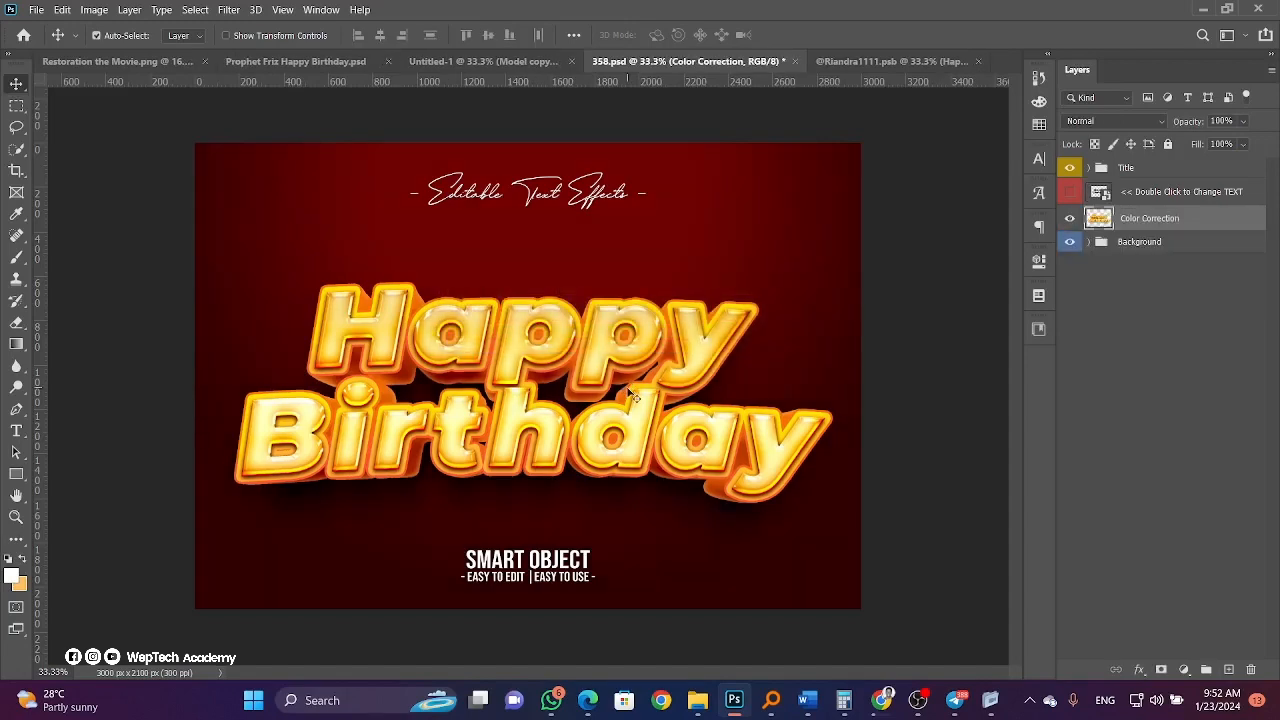
Convert the merged title layer to a smart object and drag it into the Untitled-1 flyer.
right_click(1178, 212)
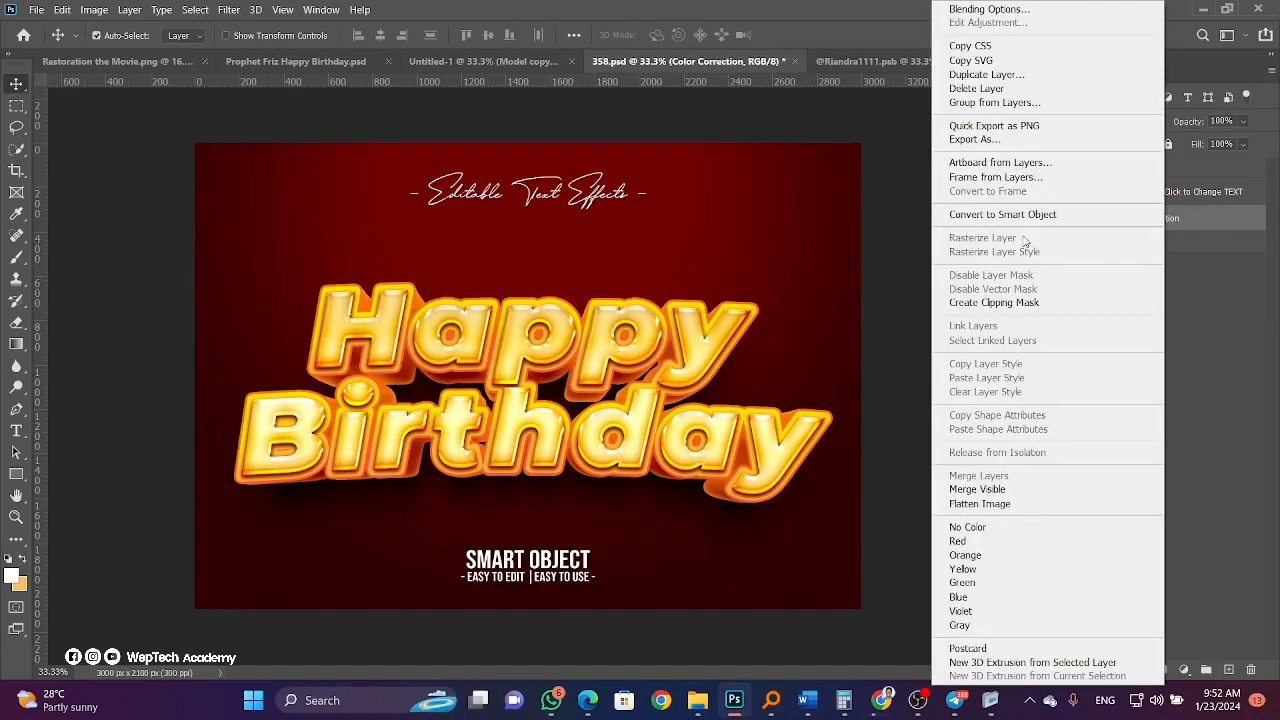
left_click(1020, 215)
left_click_drag(1173, 228, 489, 527)
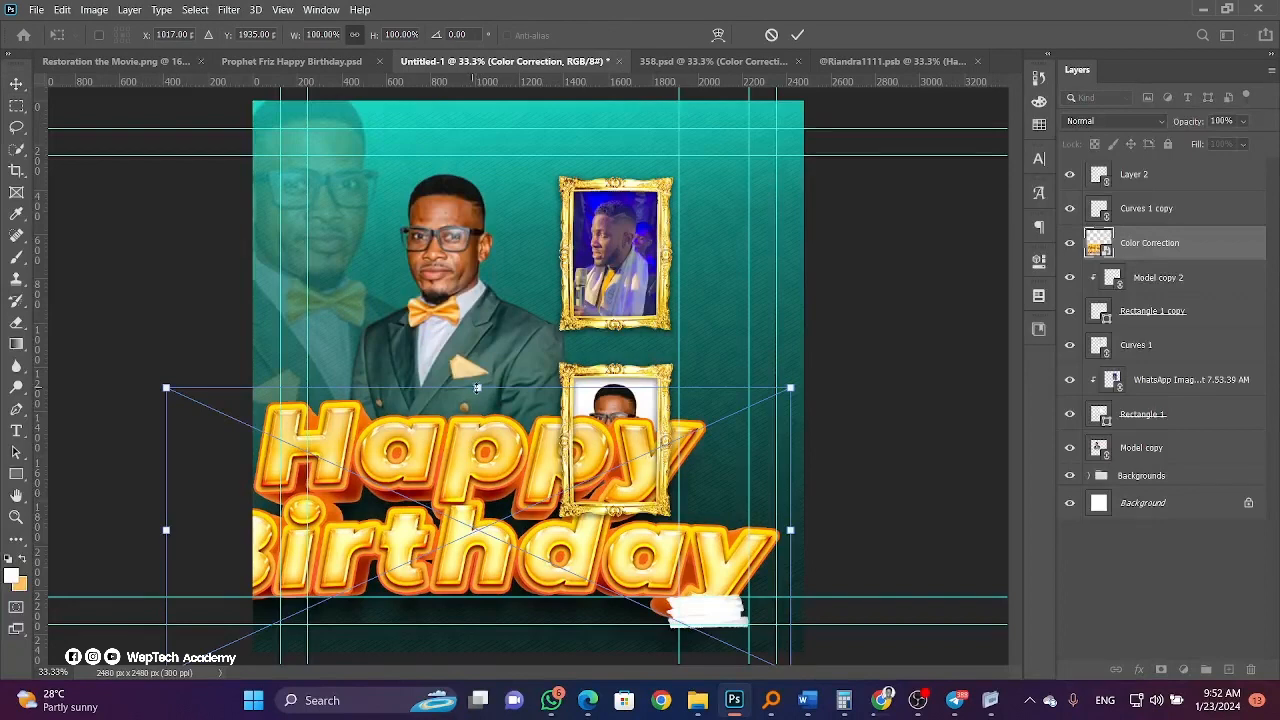
Scale the Happy Birthday title to about 48% and place it left of the lower gold frame.
left_click_drag(474, 384, 455, 558)
left_click_drag(454, 628, 409, 481)
key("Return")
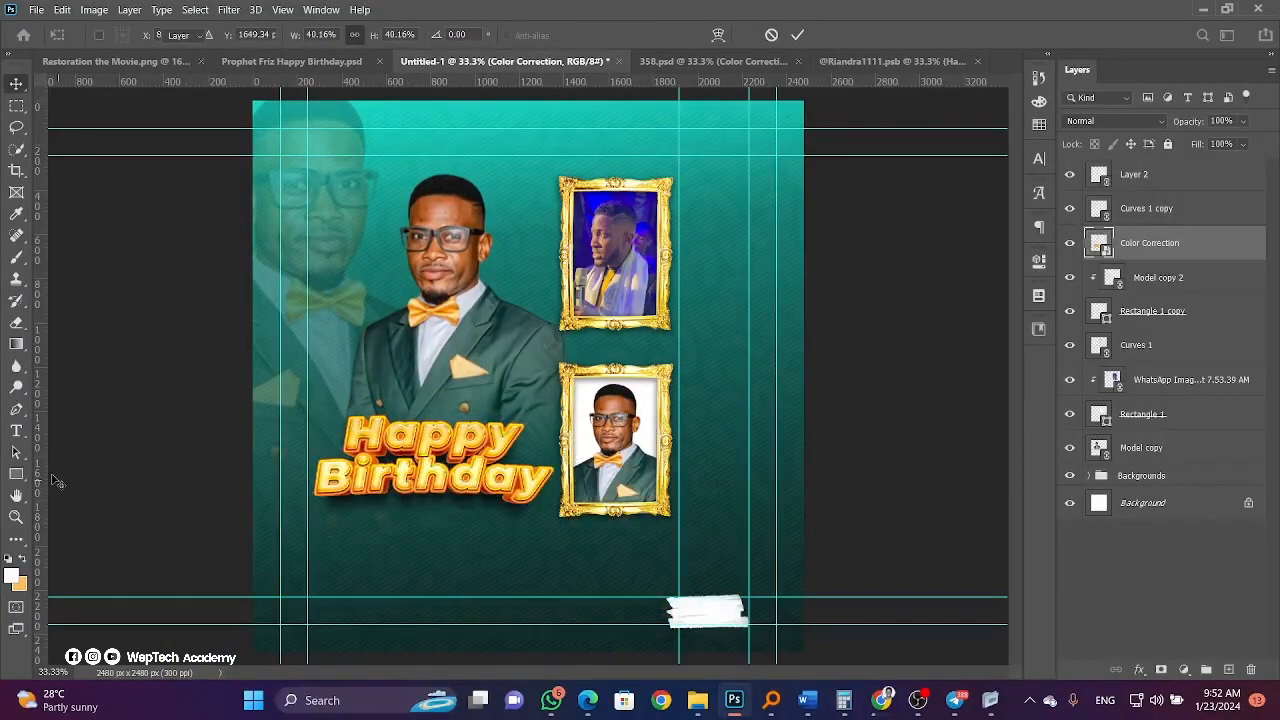
left_click(16, 431)
Type the celebrant's name near the flyer bottom and move it just below Birthday.
left_click(371, 571)
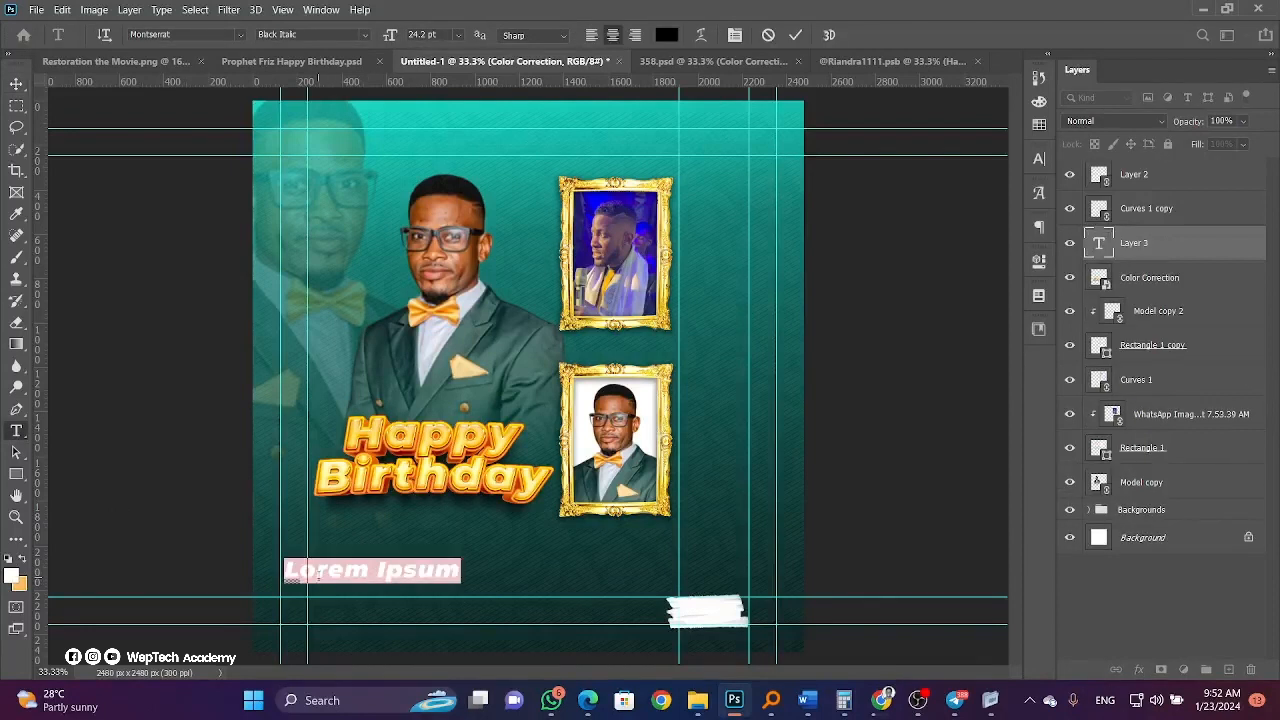
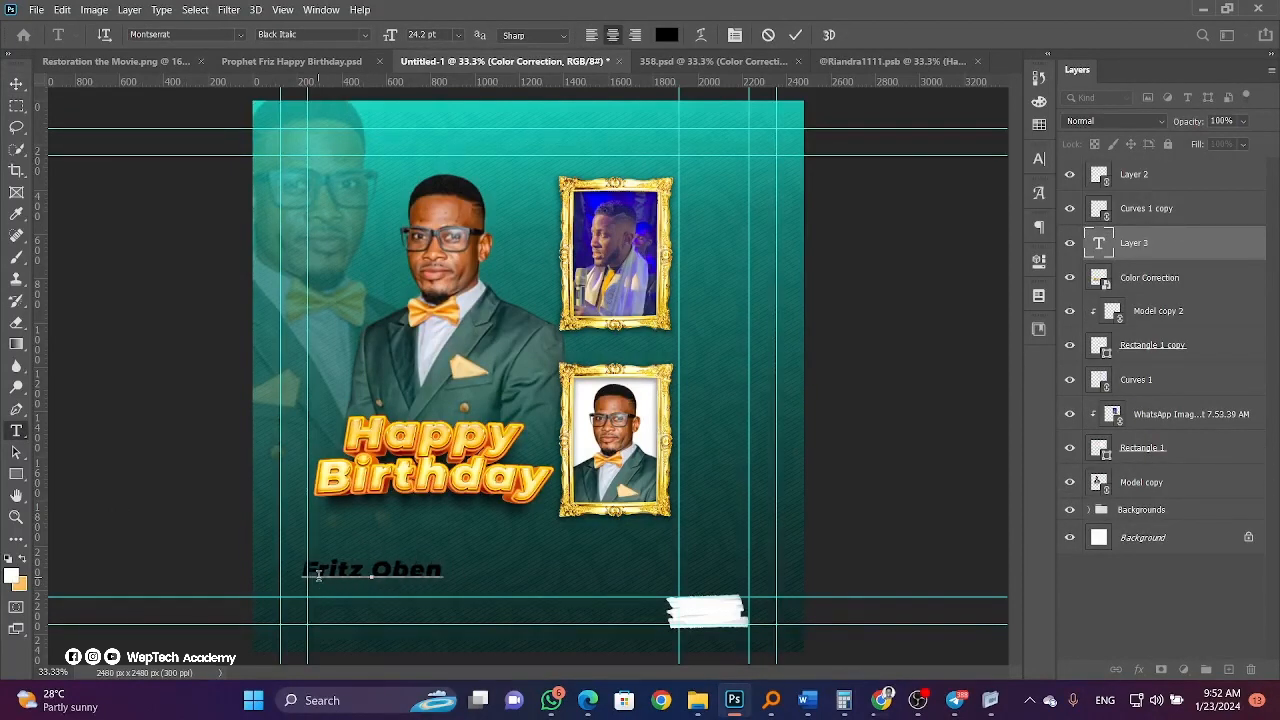
left_click(16, 83)
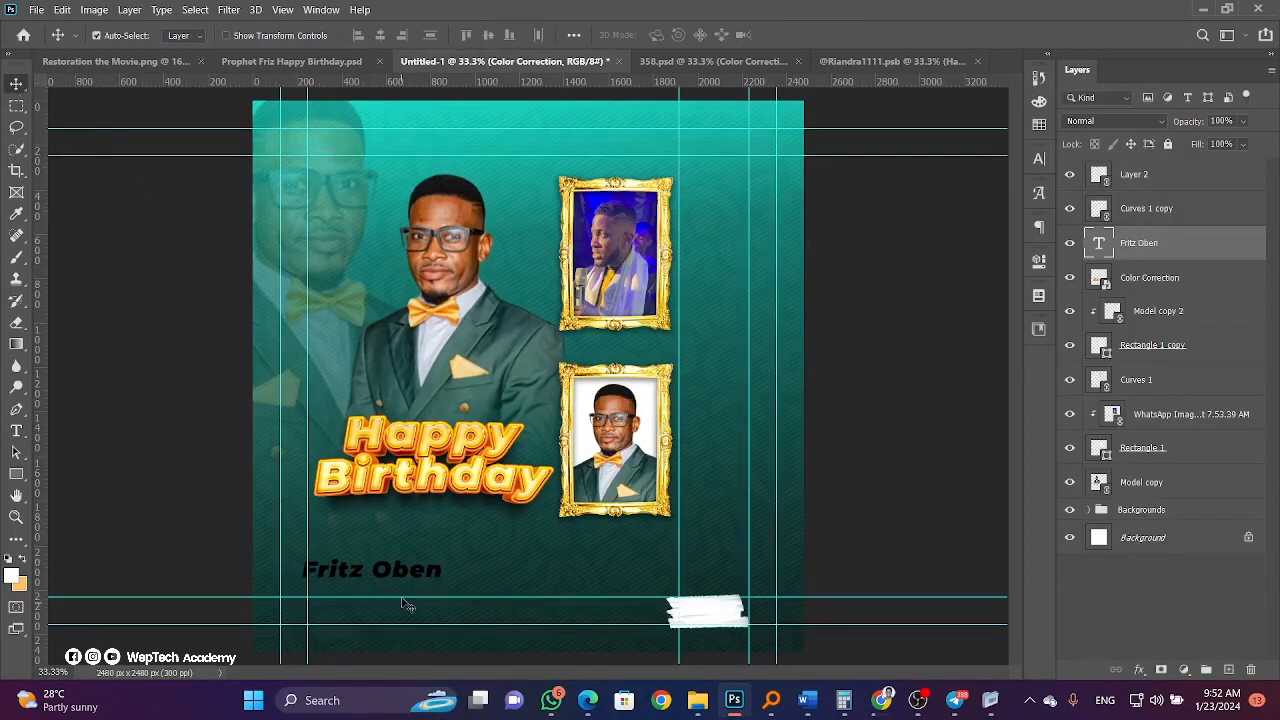
left_click_drag(403, 578, 453, 515)
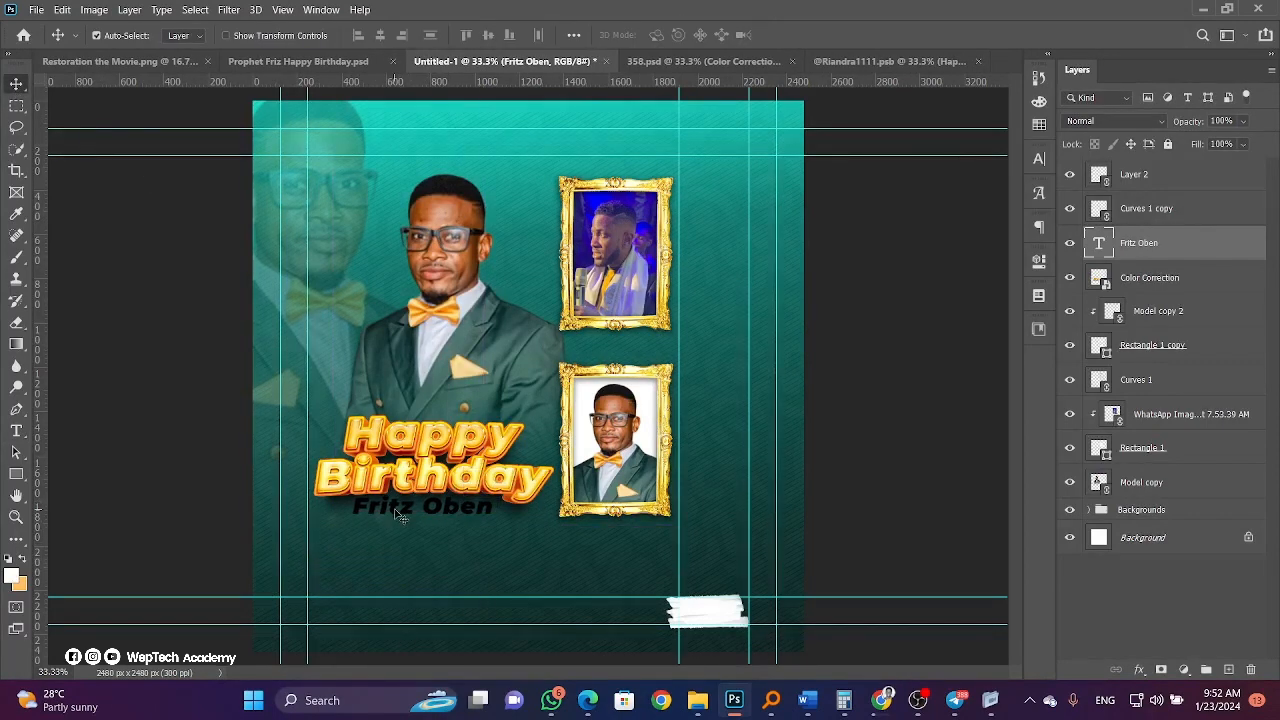
Colour the name white (#ffffff) and drag a duplicate onto the bottom brush stroke.
left_click(1039, 158)
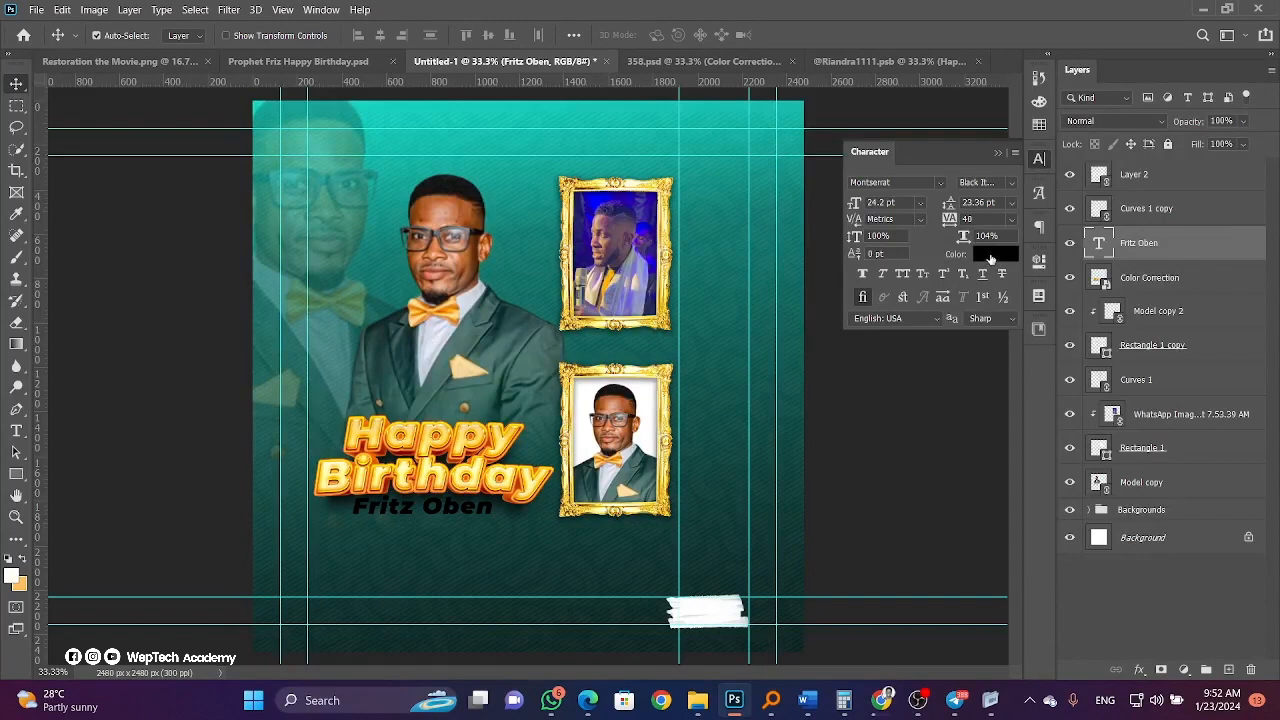
left_click(994, 254)
type("ffffff")
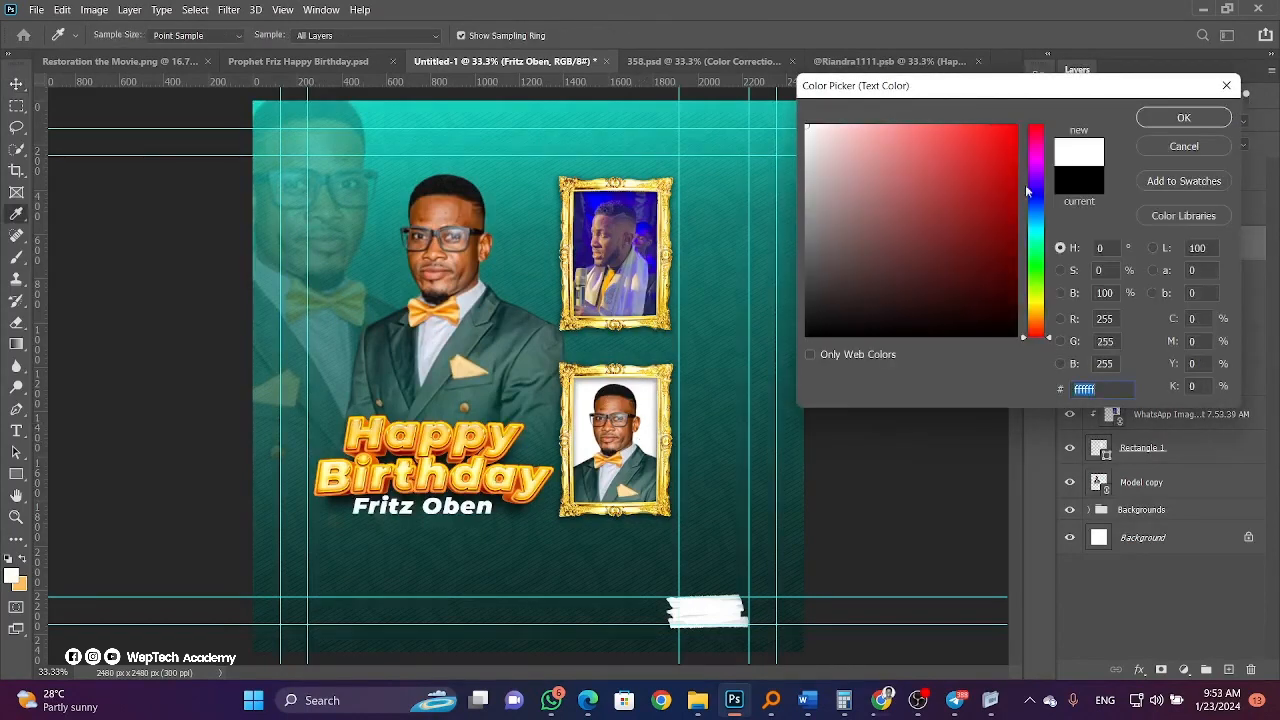
left_click(1160, 120)
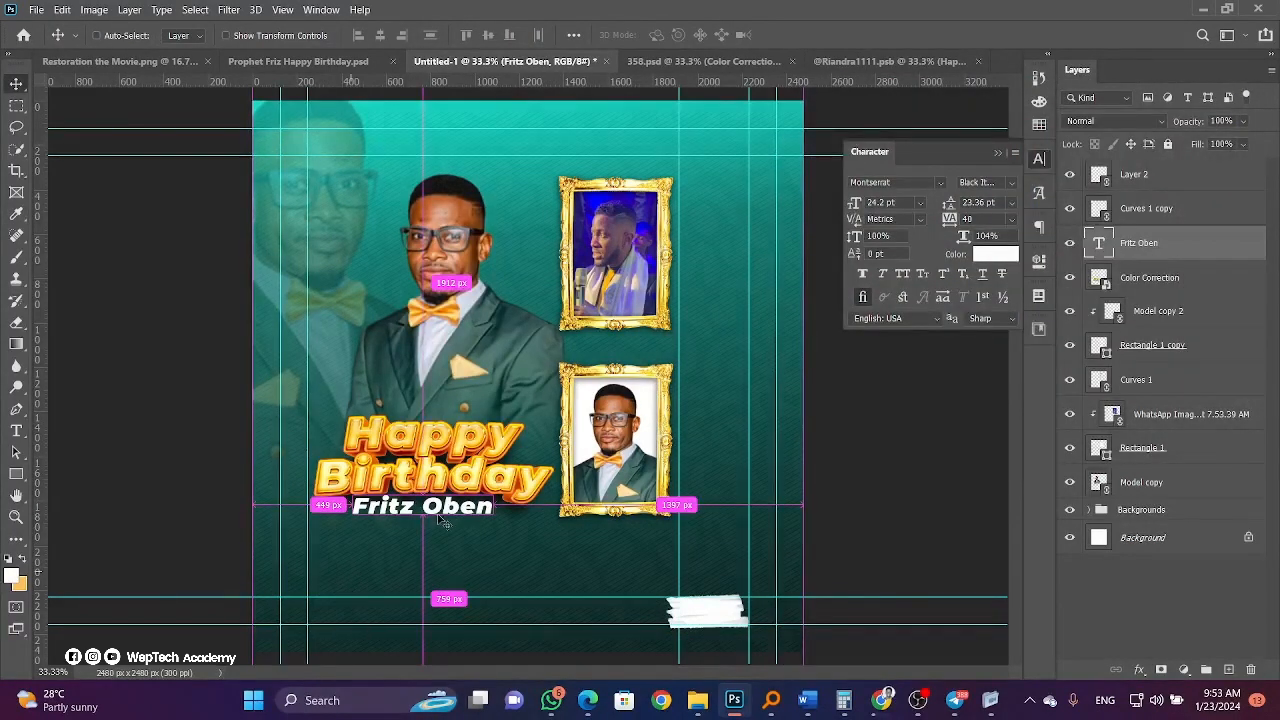
left_click_drag(443, 520, 722, 628)
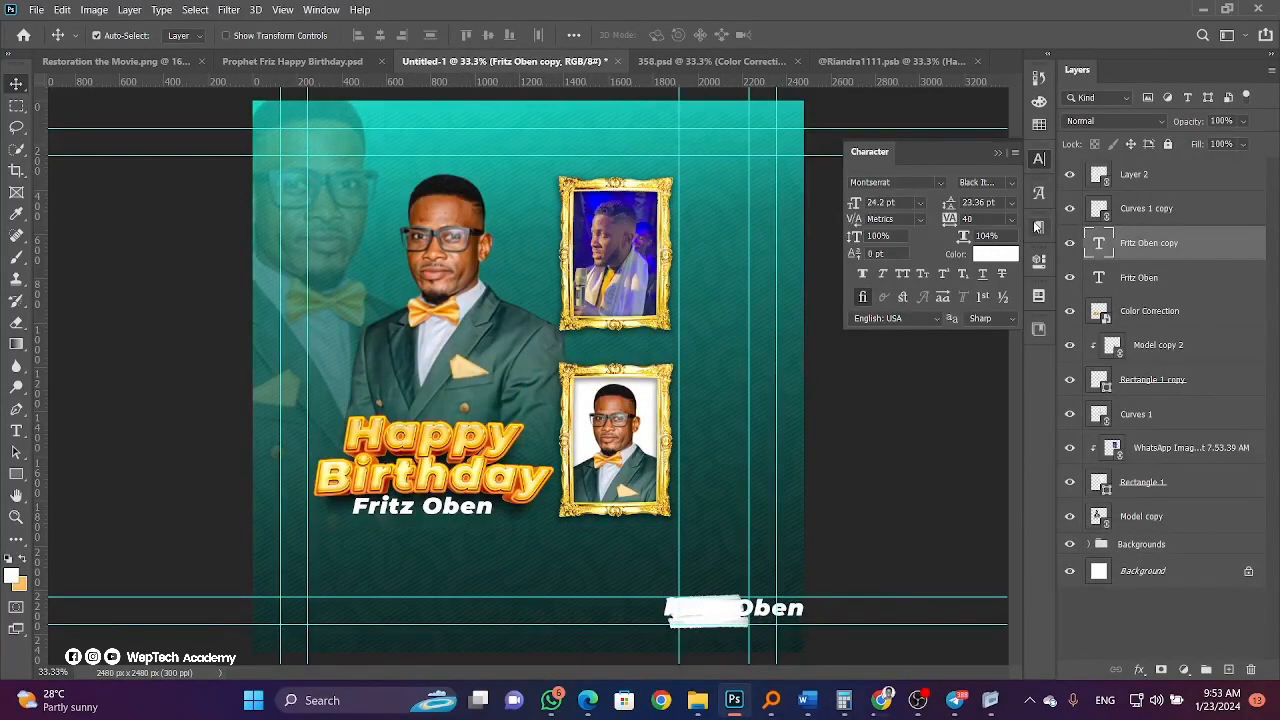
Colour the copied name dark green sampled from the background and move it to the top of the stack.
left_click(1003, 259)
left_click(756, 643)
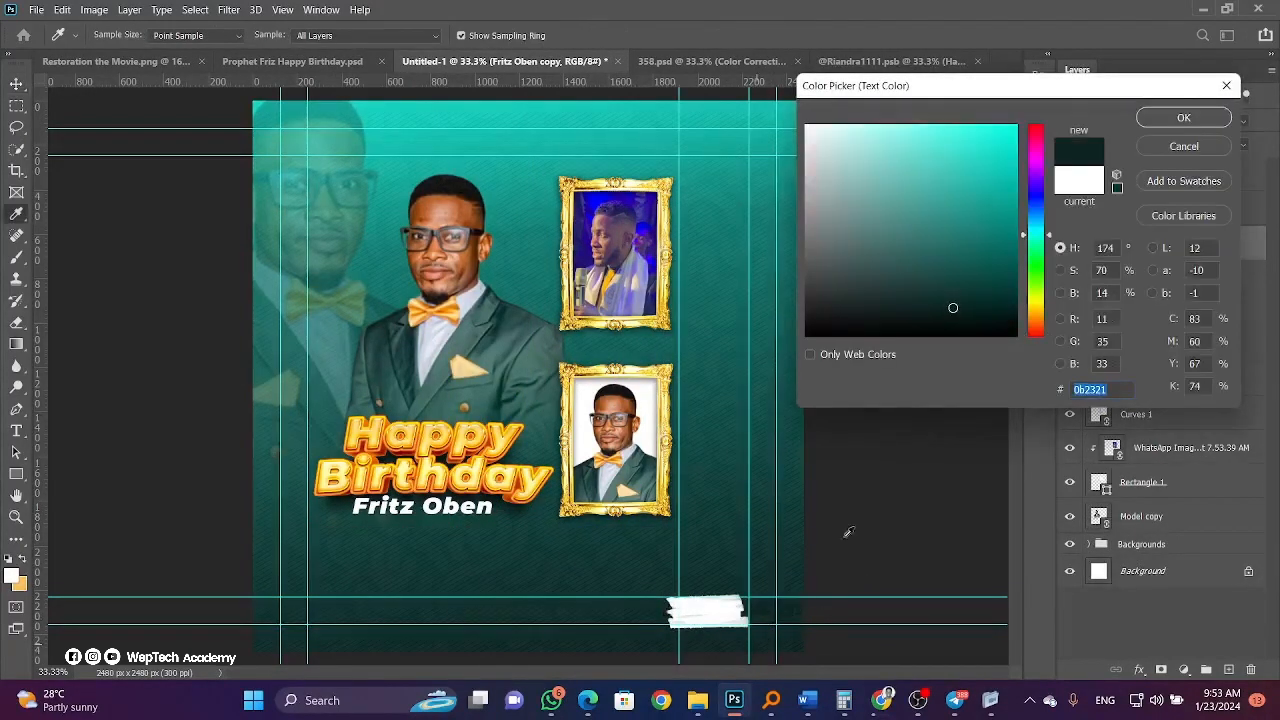
left_click(1172, 119)
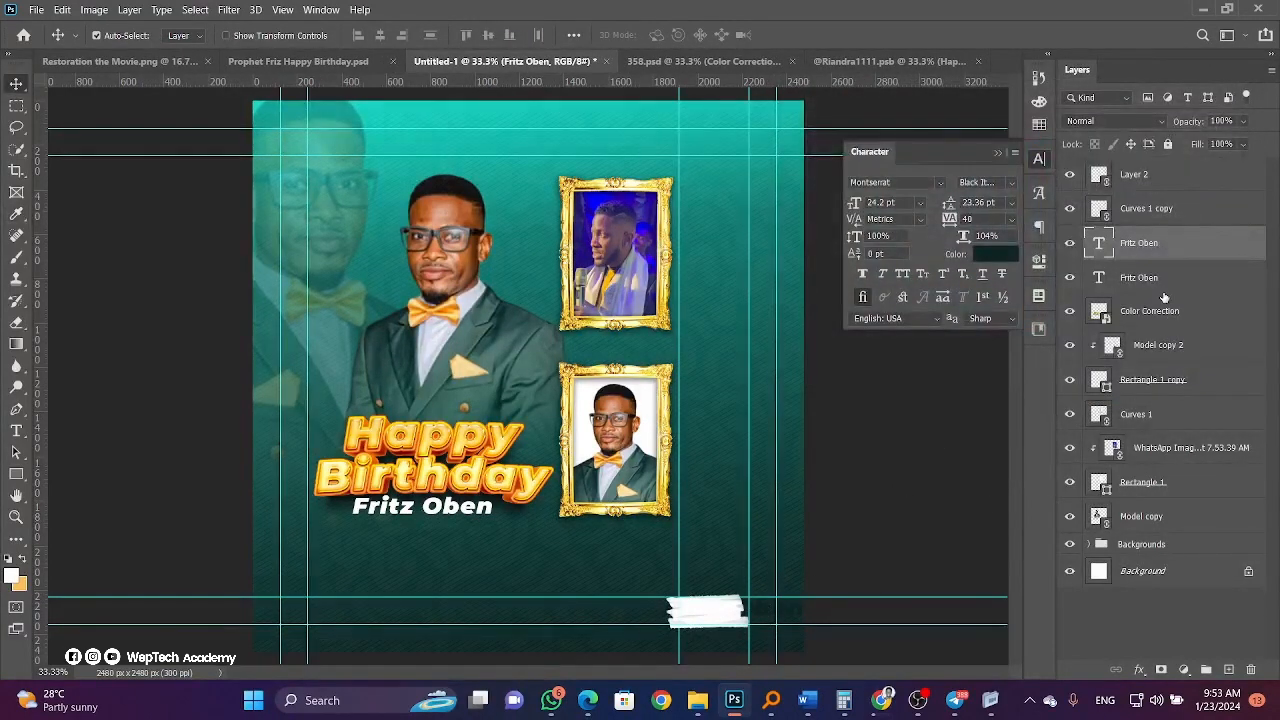
mouse_move(1160, 250)
left_mouse_down()
mouse_move(1158, 137)
mouse_move(1155, 163)
left_mouse_up()
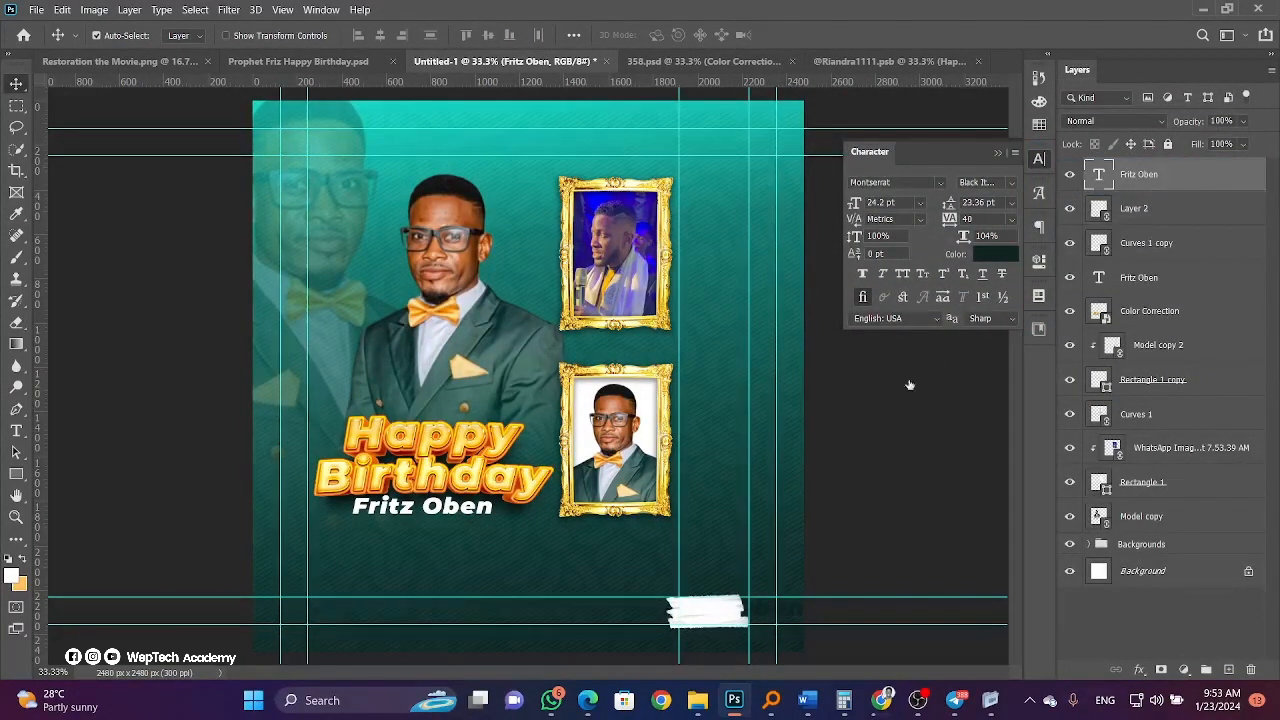
Retype the copied text on the brush stroke as '23 Jan'.
left_click(16, 430)
triple_click(700, 610)
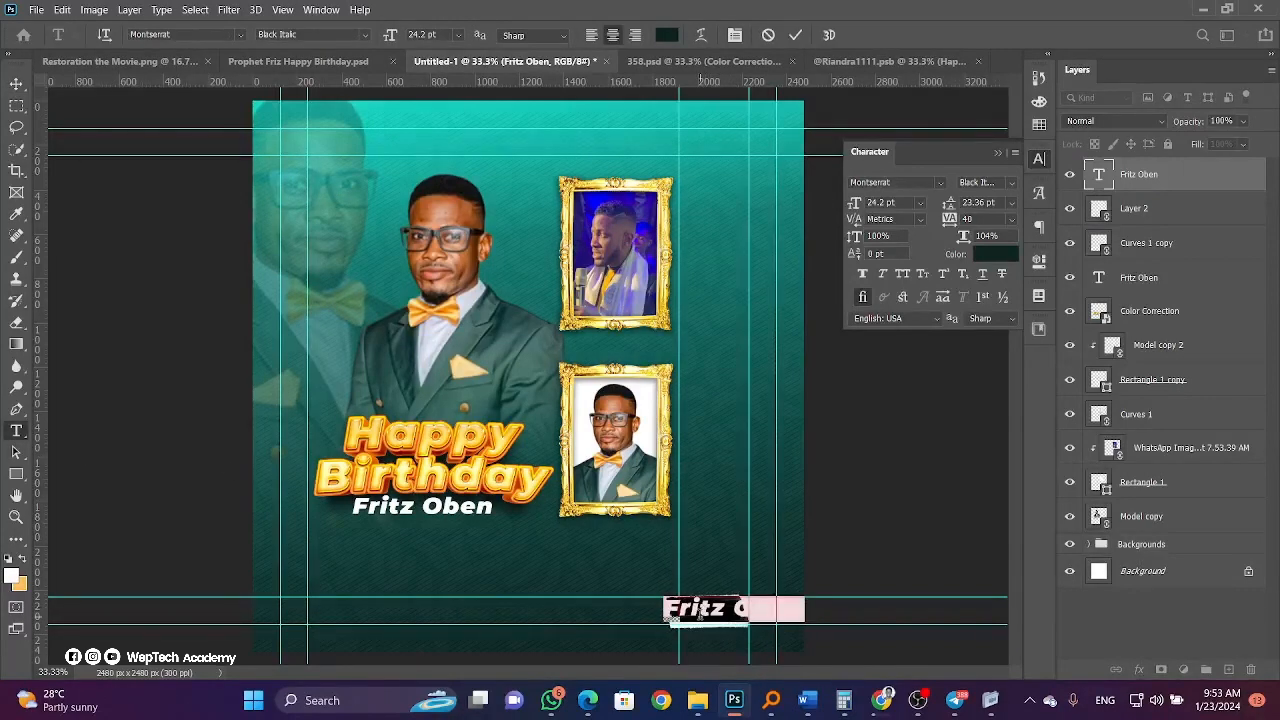
type("23")
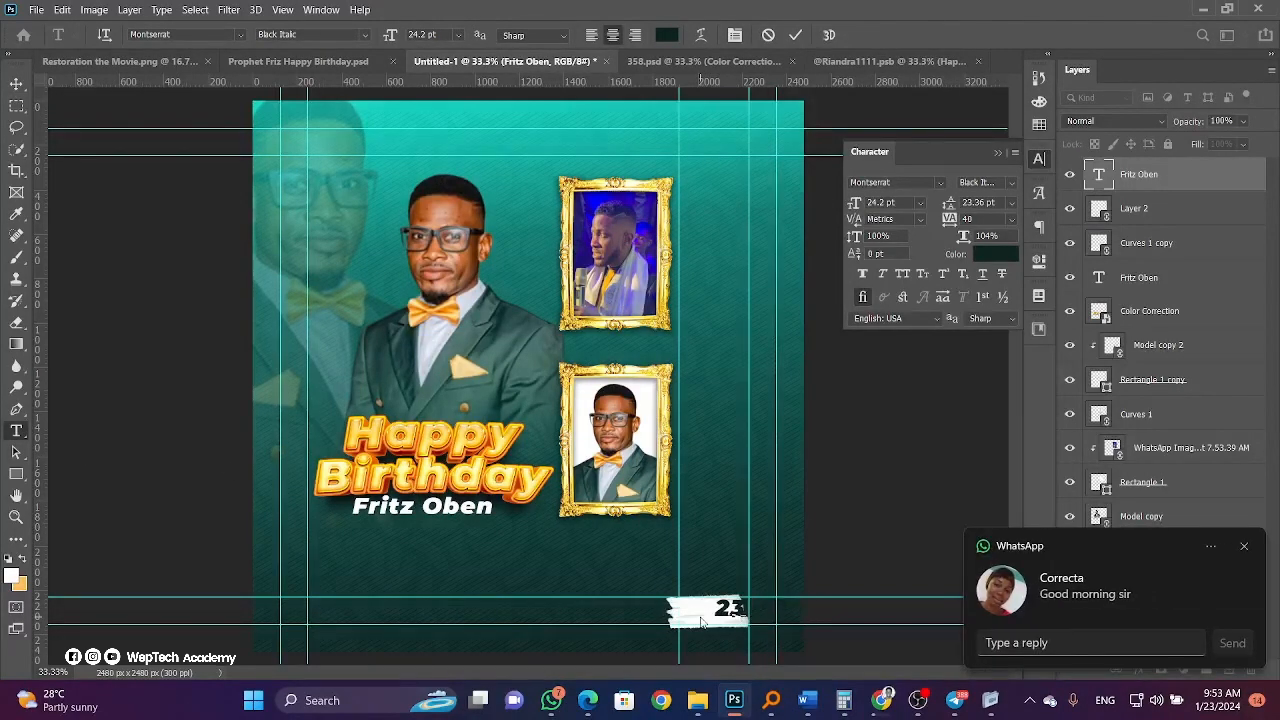
type(" Jan")
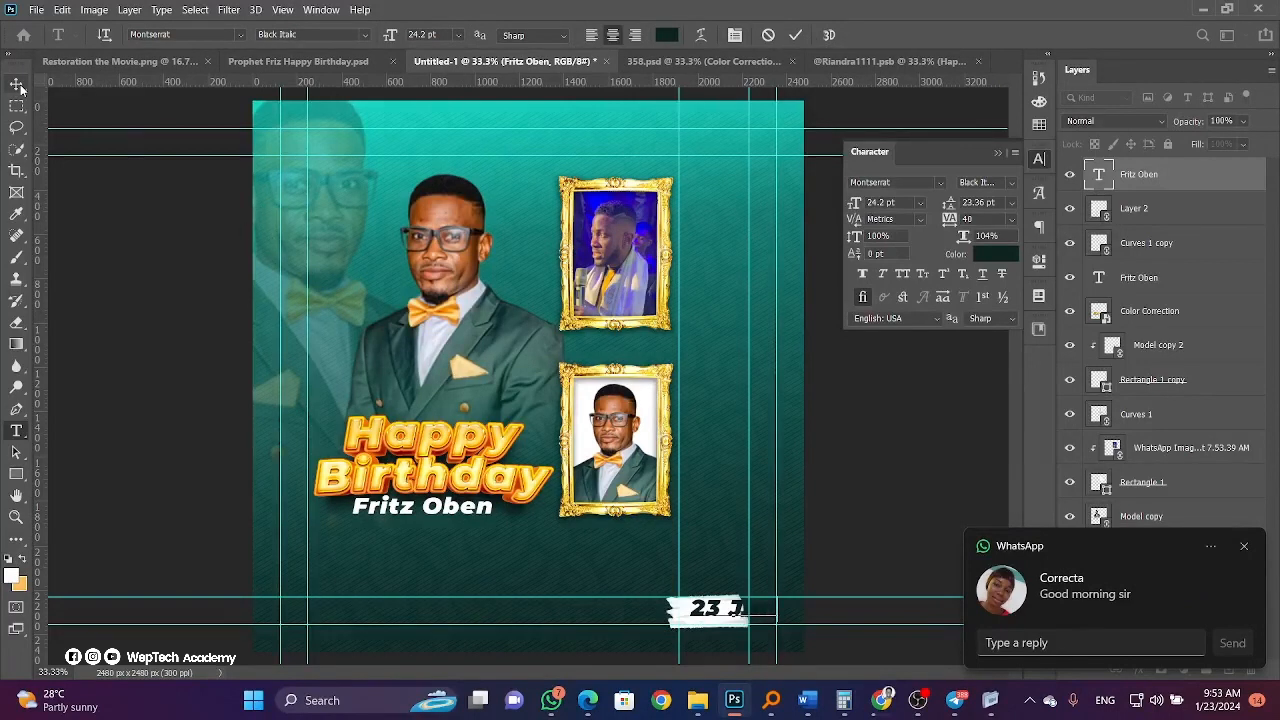
left_click(16, 83)
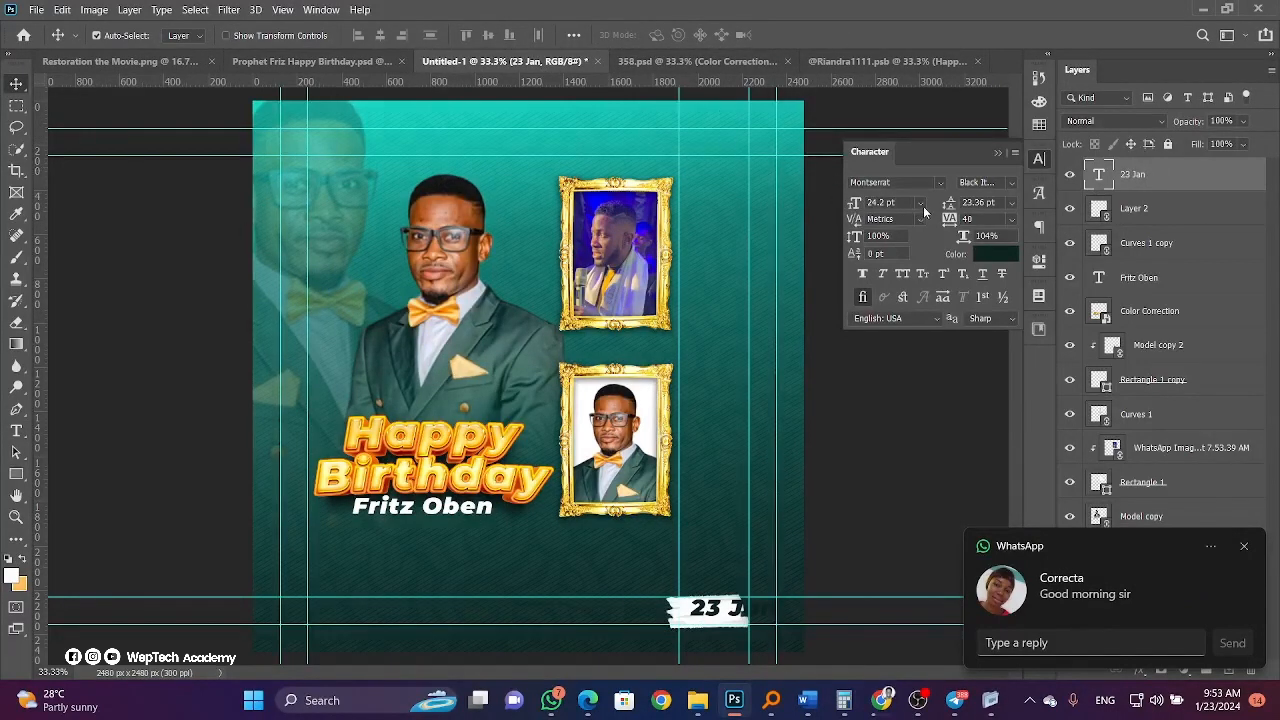
Set the date to 18 pt with 0 tracking and nudge it left onto the stroke.
left_click(920, 202)
left_click(925, 325)
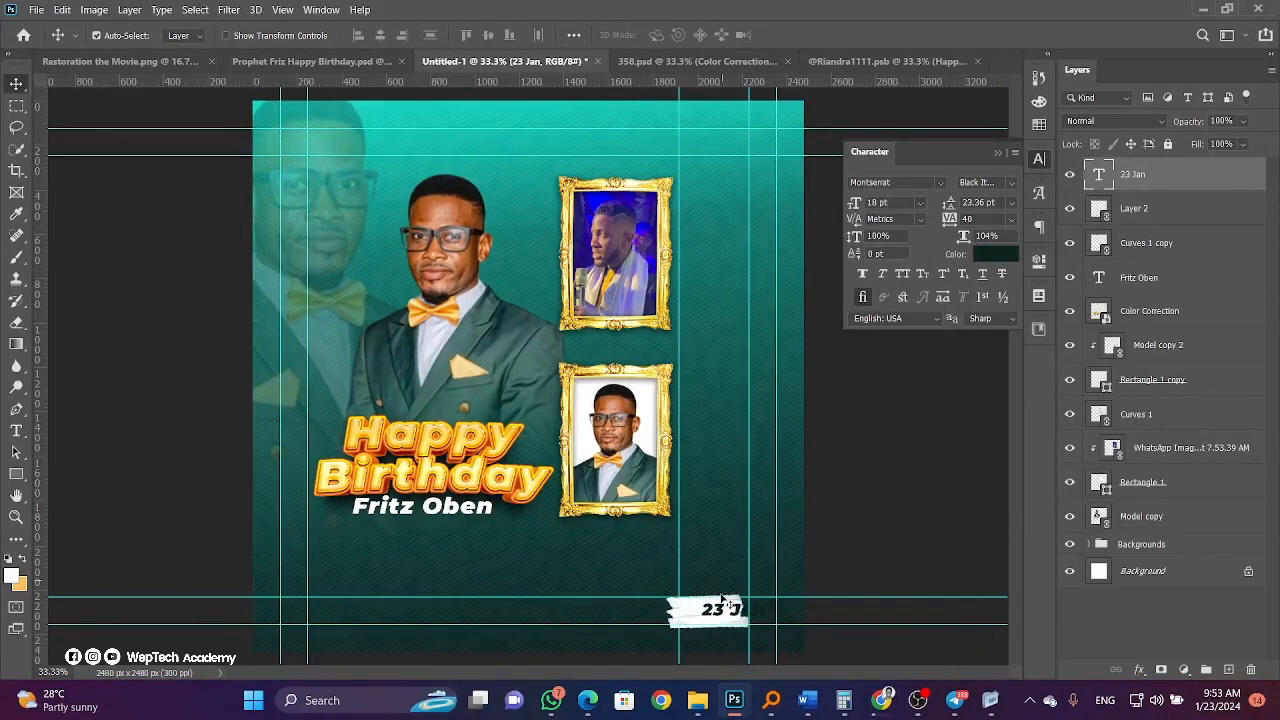
mouse_move(723, 600)
left_mouse_down()
mouse_move(693, 602)
mouse_move(715, 615)
left_mouse_up()
left_click(1012, 219)
left_click(986, 321)
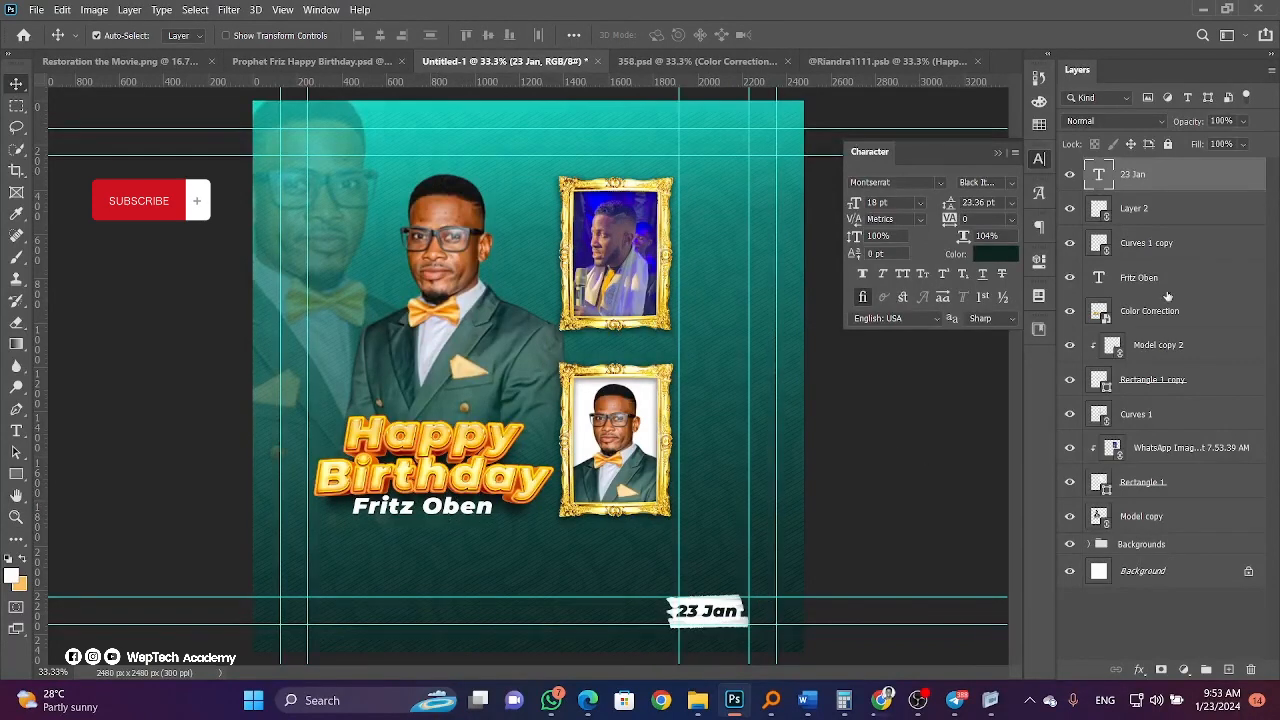
Group the frame and photo layers into Group 1 and move Curves 1 into it.
left_click(1160, 208, "shift")
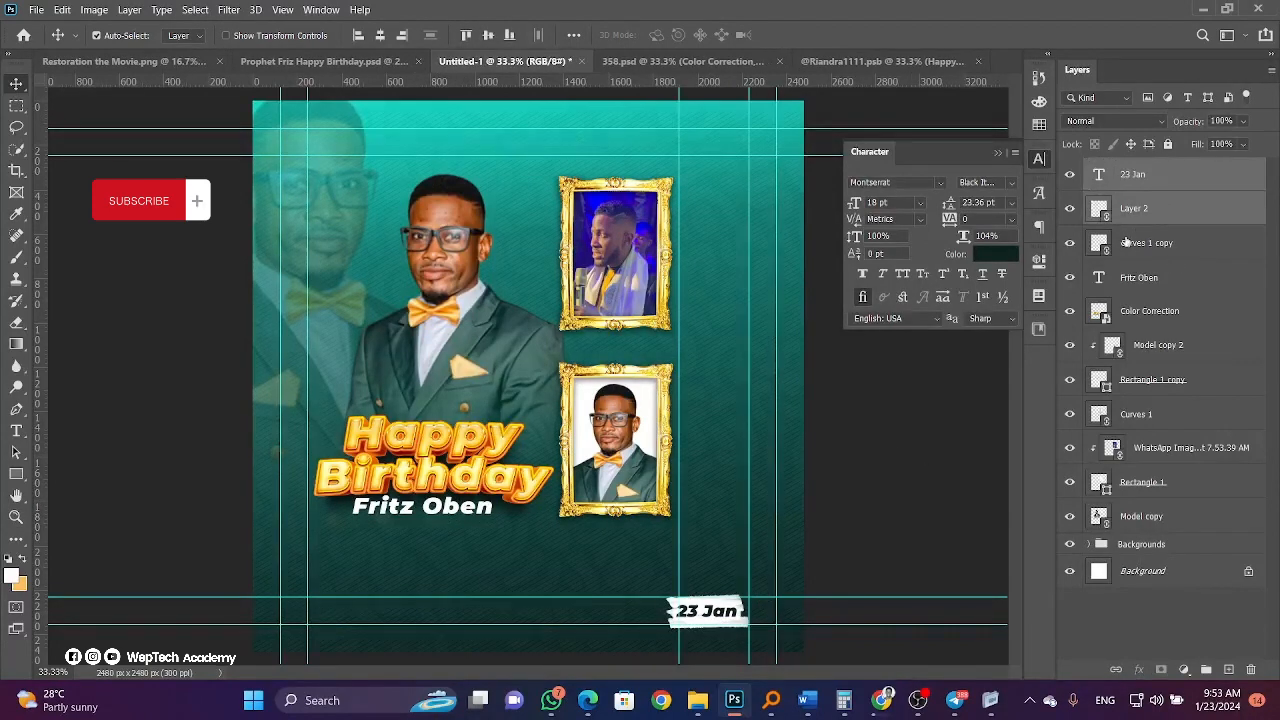
left_click(1155, 207, "ctrl")
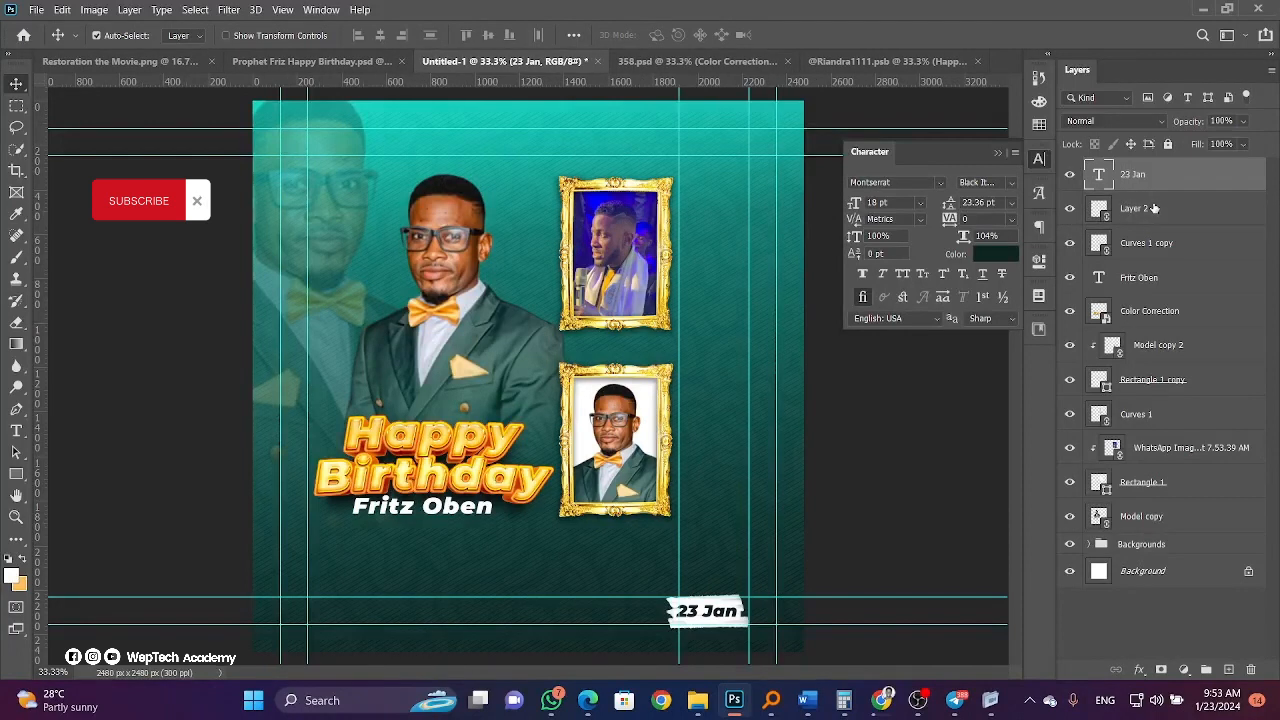
left_click(1155, 208)
left_click(1155, 243, "ctrl")
left_click(1155, 350, "ctrl")
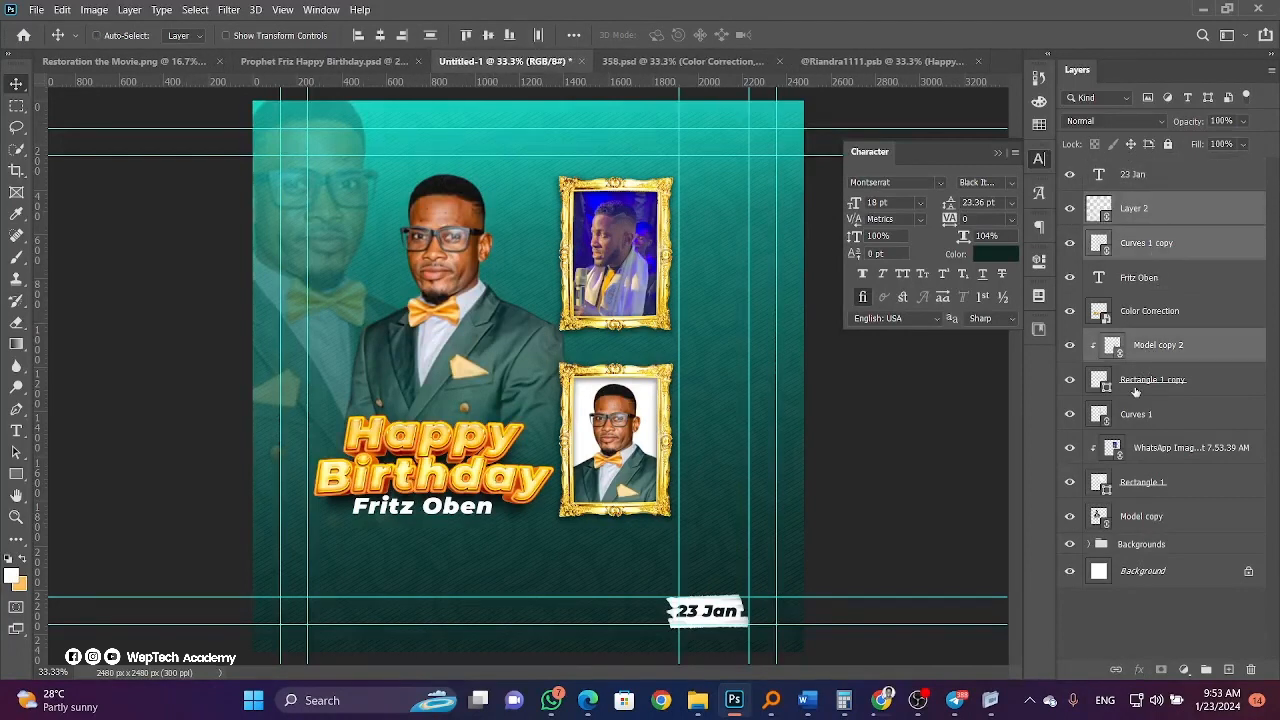
left_click(1135, 385, "ctrl")
left_click(1142, 448, "ctrl")
left_click(1140, 482, "ctrl")
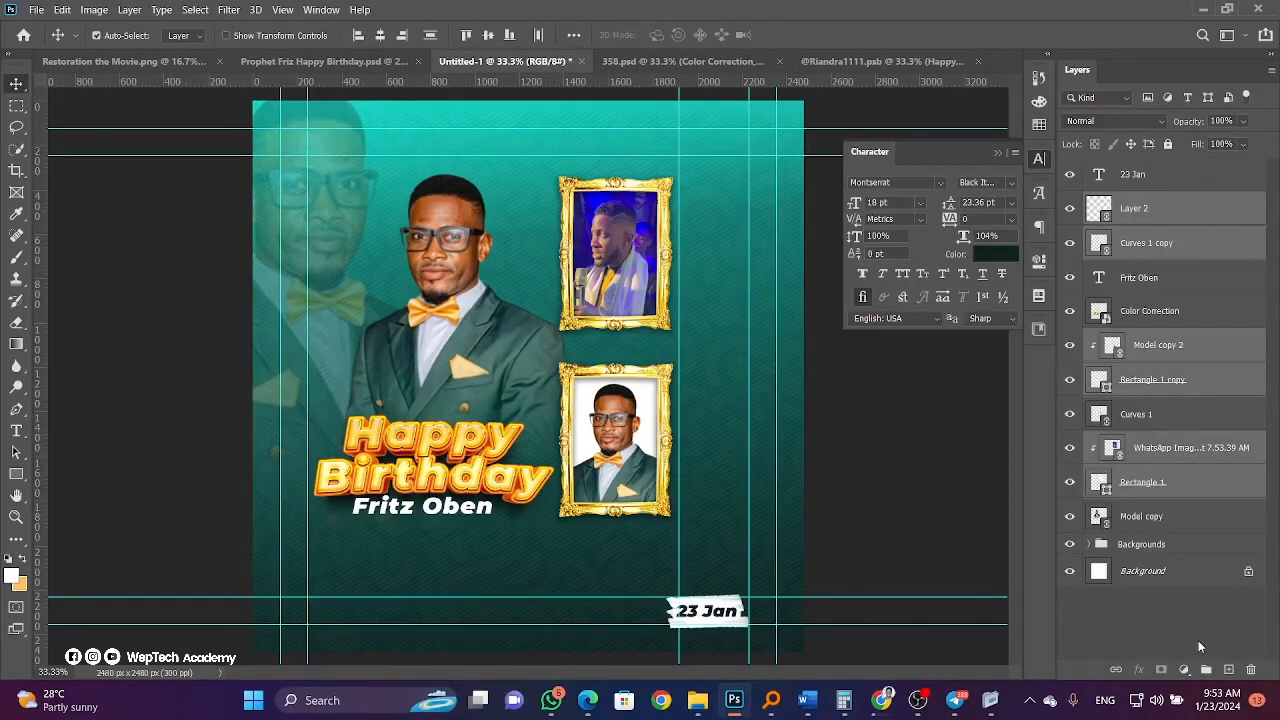
left_click(1206, 669)
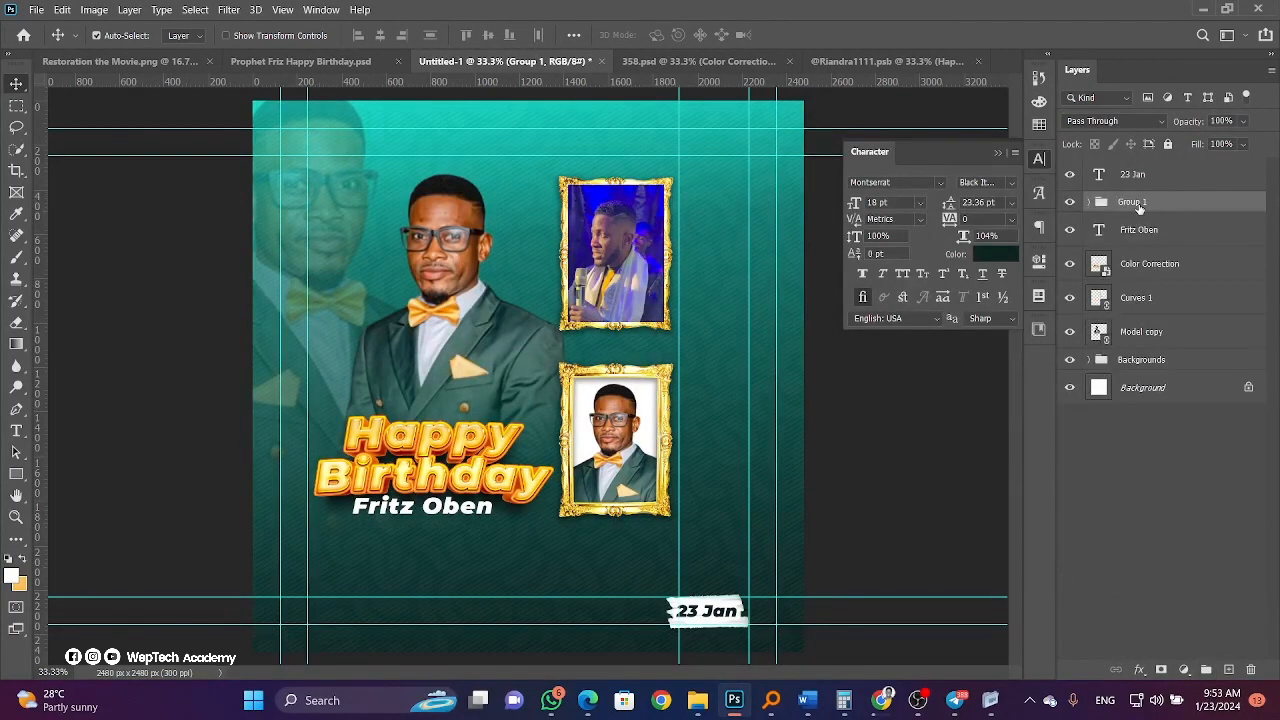
left_click(630, 275)
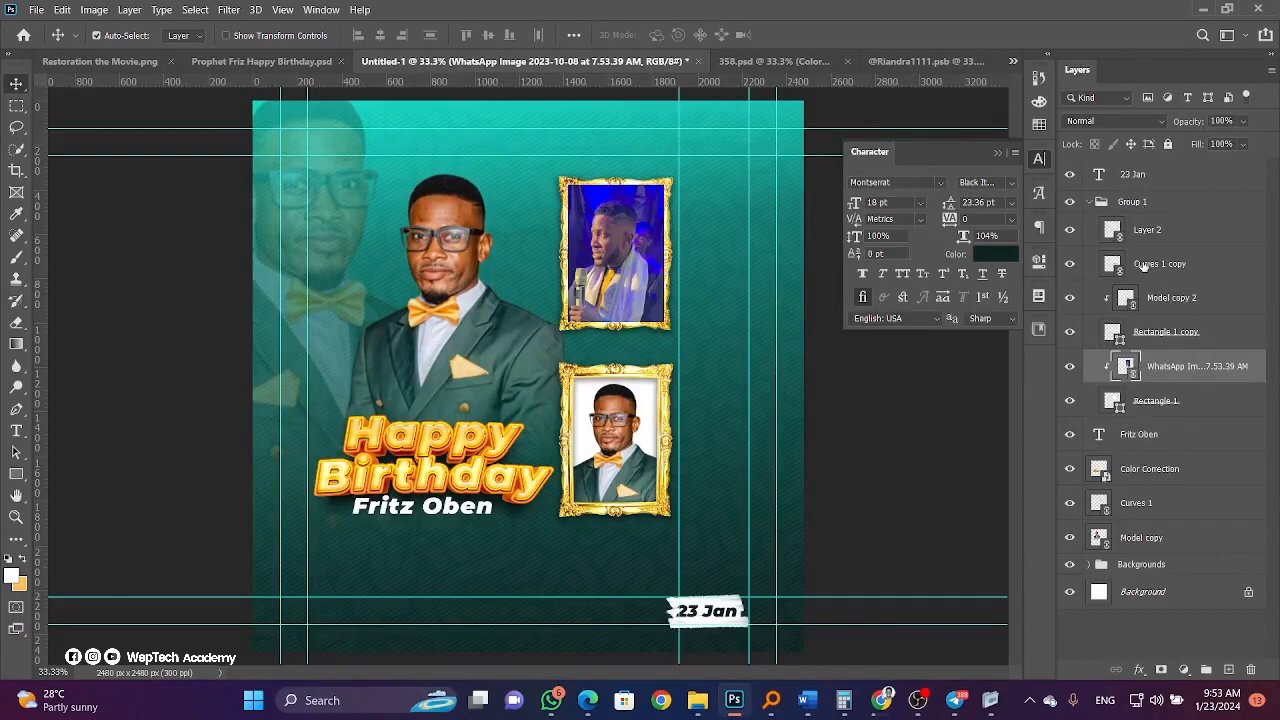
left_click_drag(1135, 500, 1148, 202)
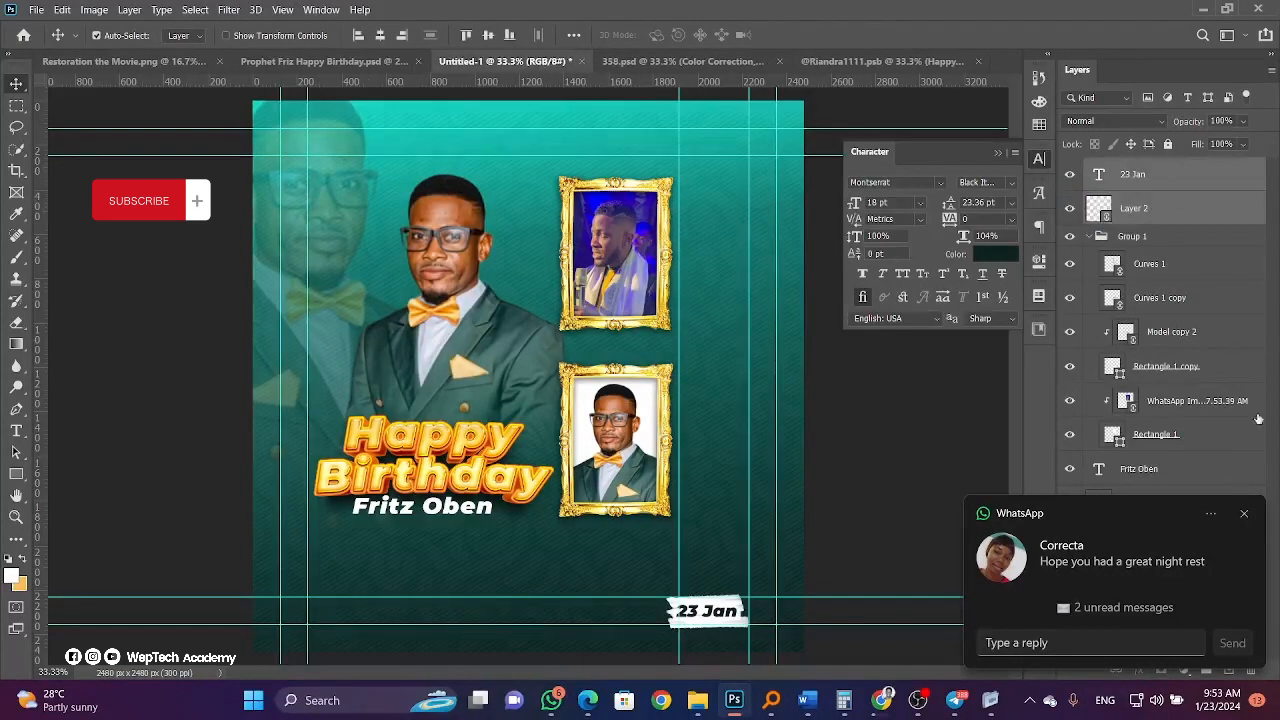
left_click(1244, 514)
Group the 23 Jan text with its brush stroke and name the group 'Date'.
key("ctrl+g")
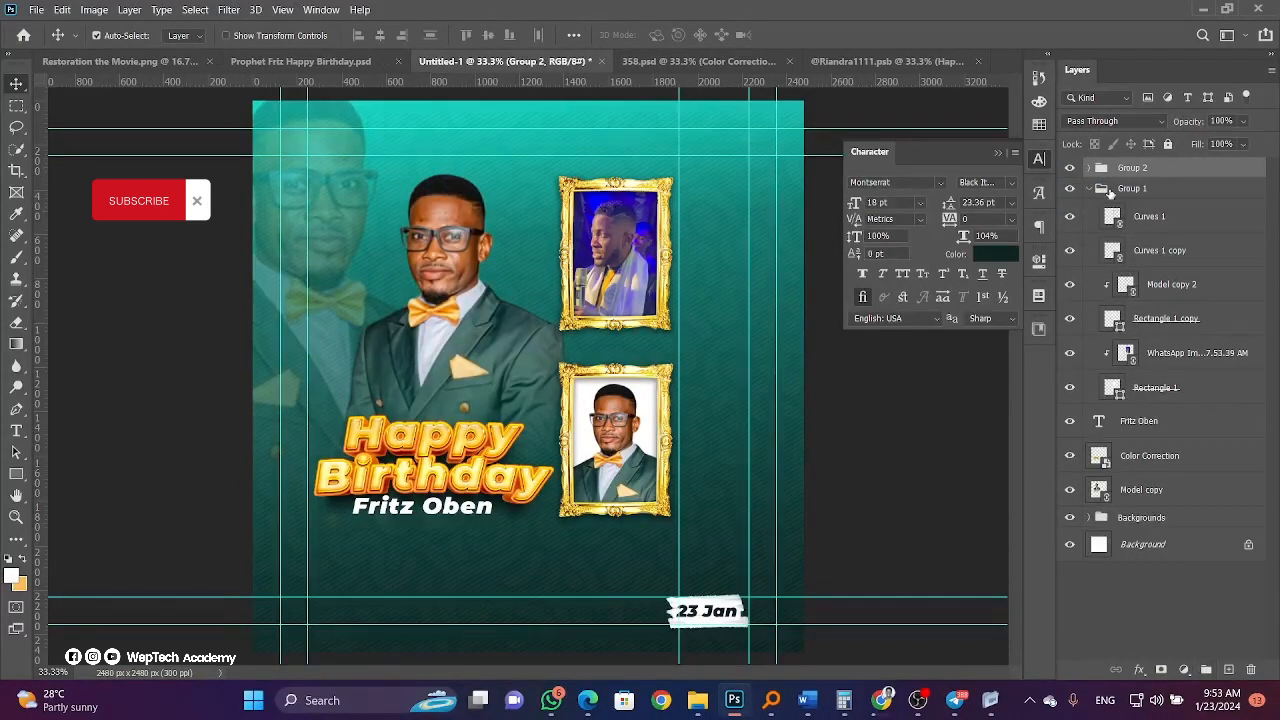
double_click(1131, 167)
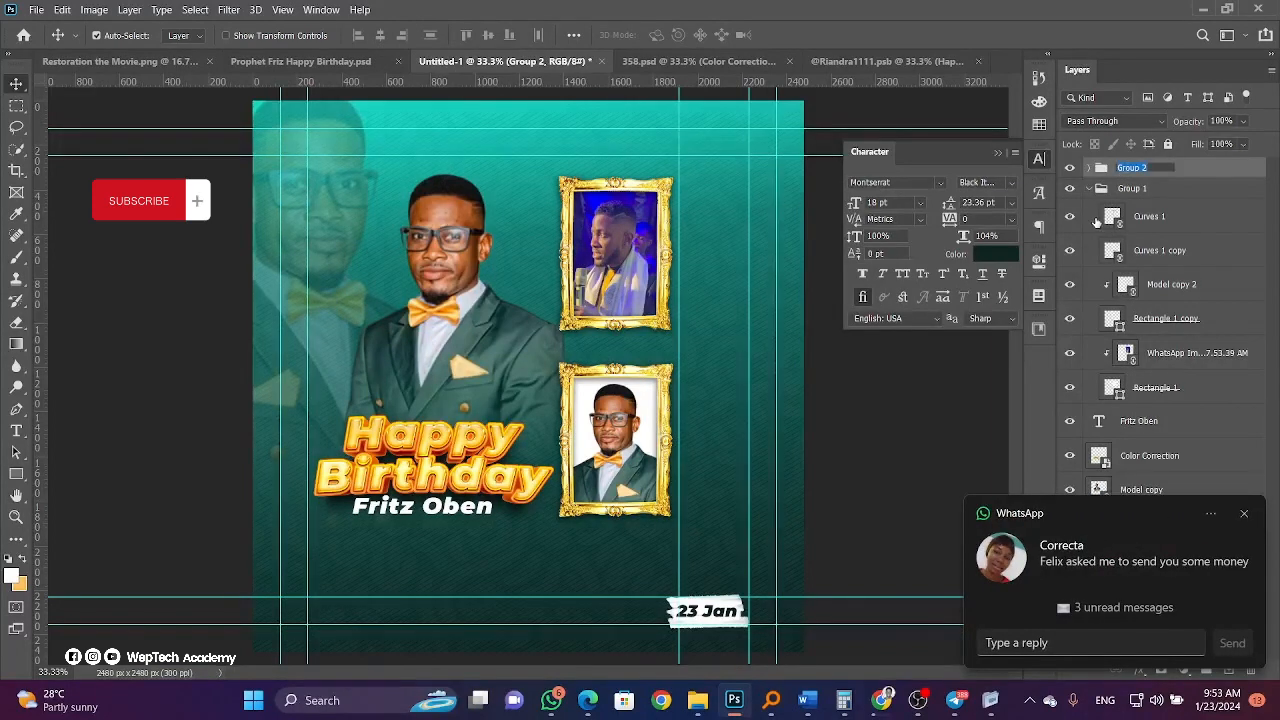
type("Date")
key("Return")
Group the name text, Color Correction and Model copy layers into a group named 'Model'.
left_click(1090, 189)
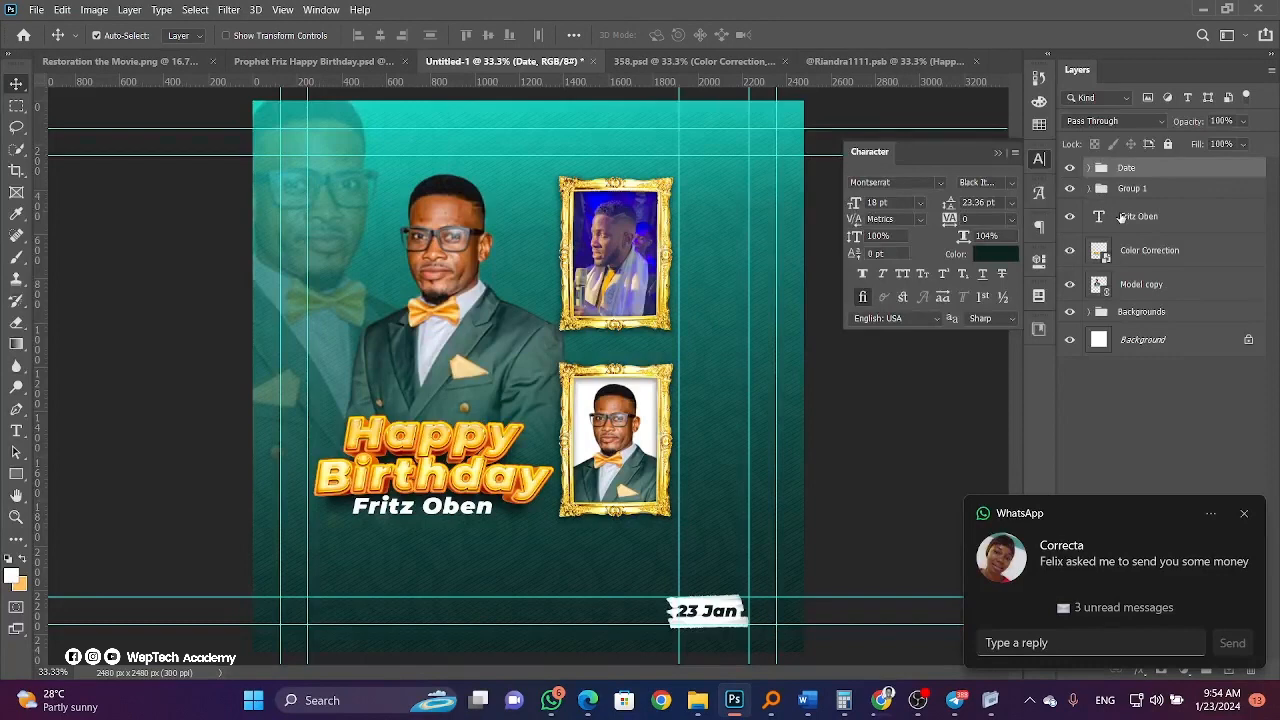
left_click(1120, 216)
left_click(1140, 288, "shift")
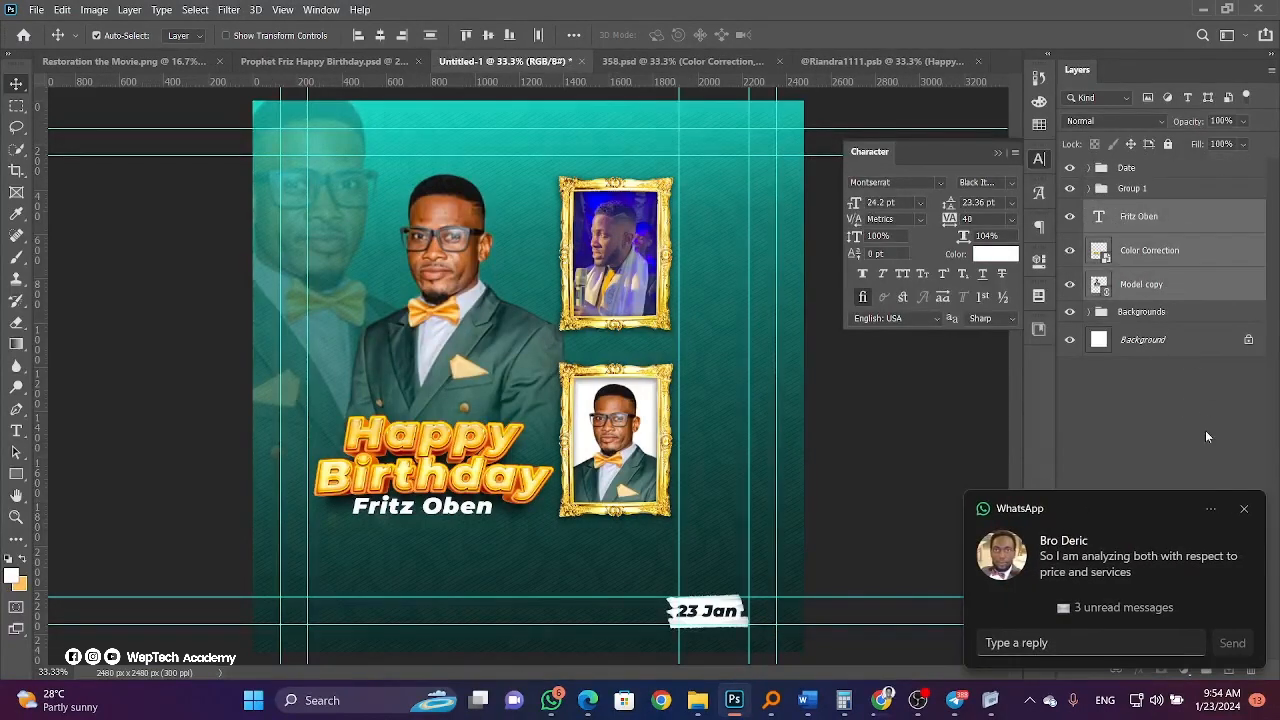
left_click(1244, 508)
left_click(1208, 671)
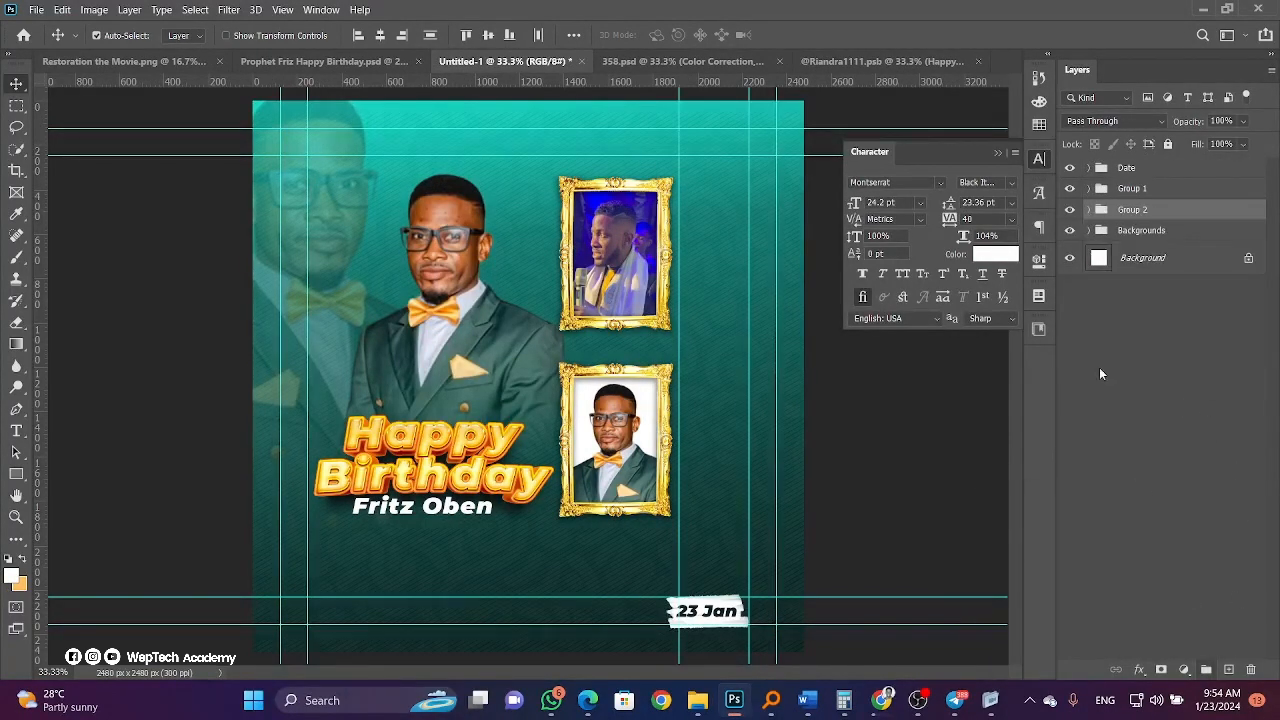
double_click(1128, 216)
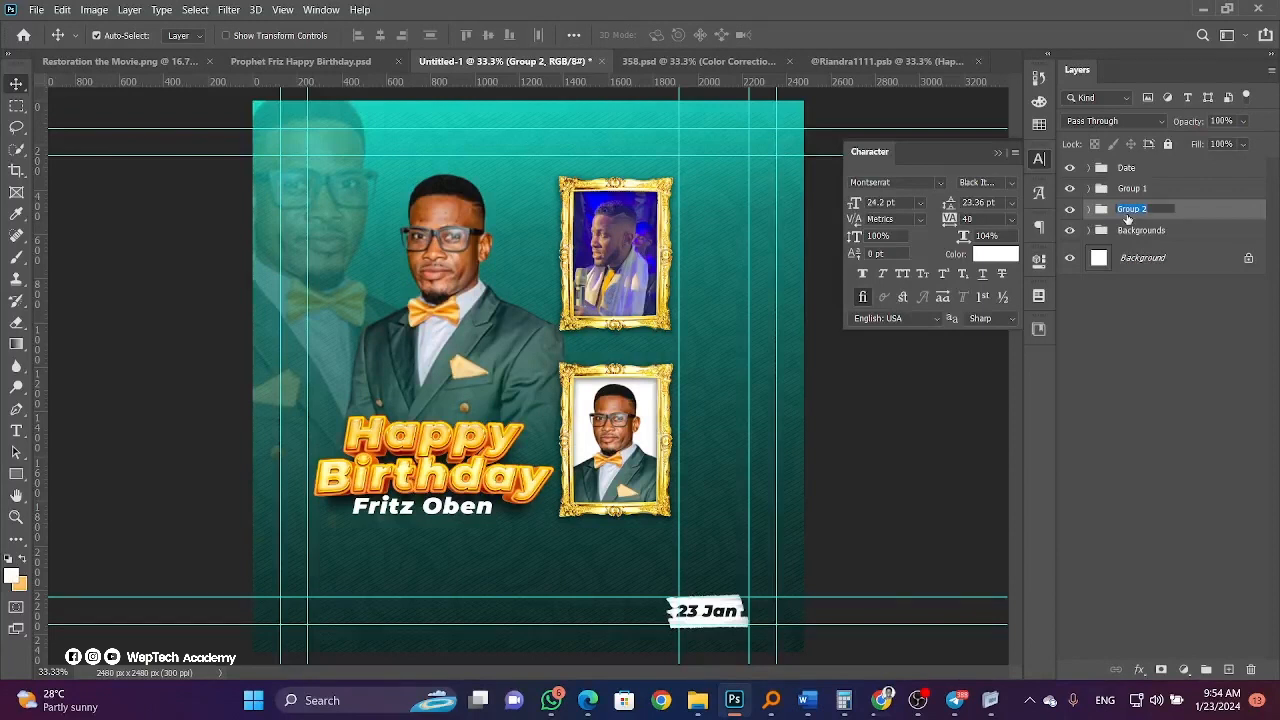
type("Model")
left_click(1238, 265)
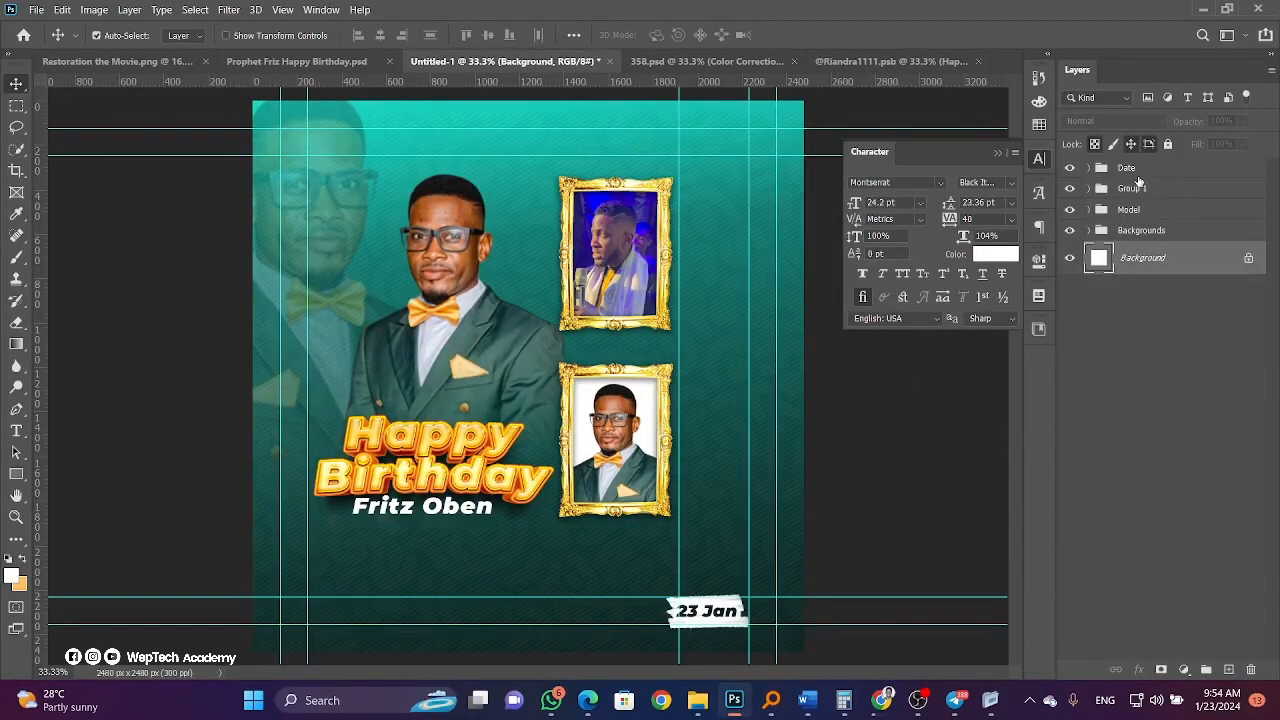
Free-transform Group 1 and the Model group slightly right and down.
left_click(1135, 189)
left_click(1130, 210, "shift")
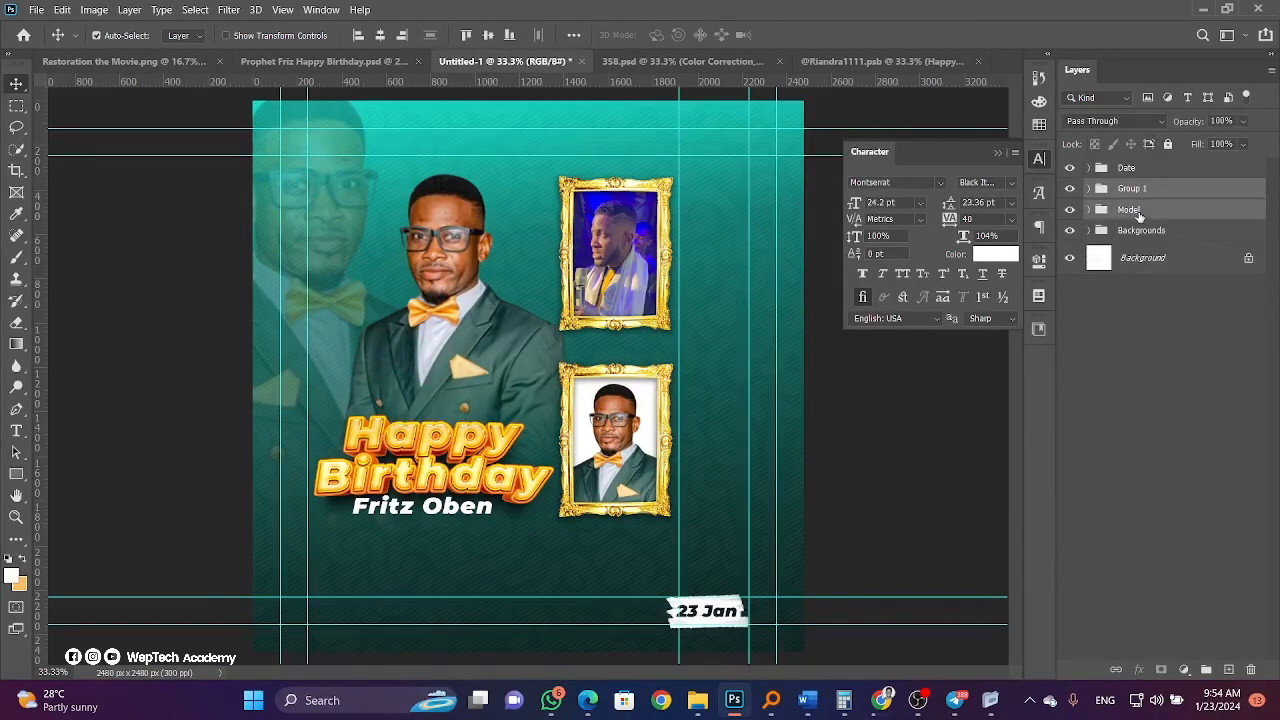
key("ctrl+t")
left_click_drag(499, 373, 509, 388)
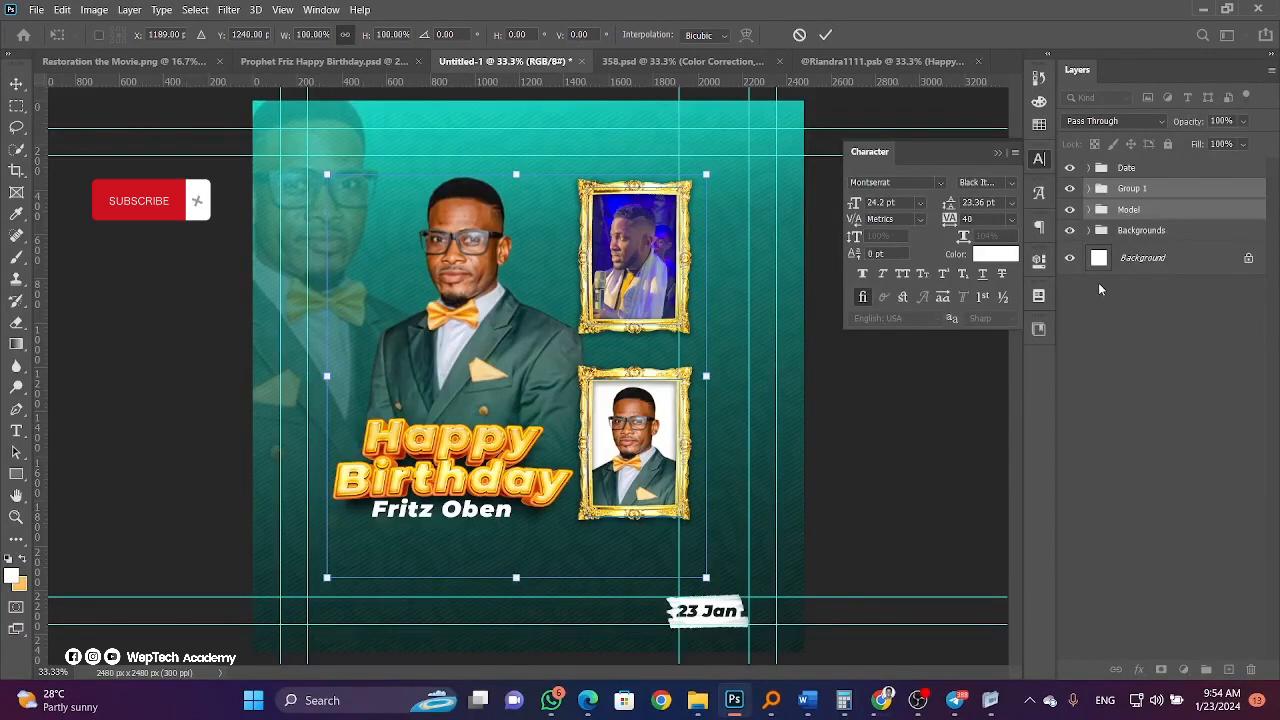
left_click(1225, 258)
Try moving and aligning the frame, model and background groups, then undo both changes.
left_click(1178, 236, "shift")
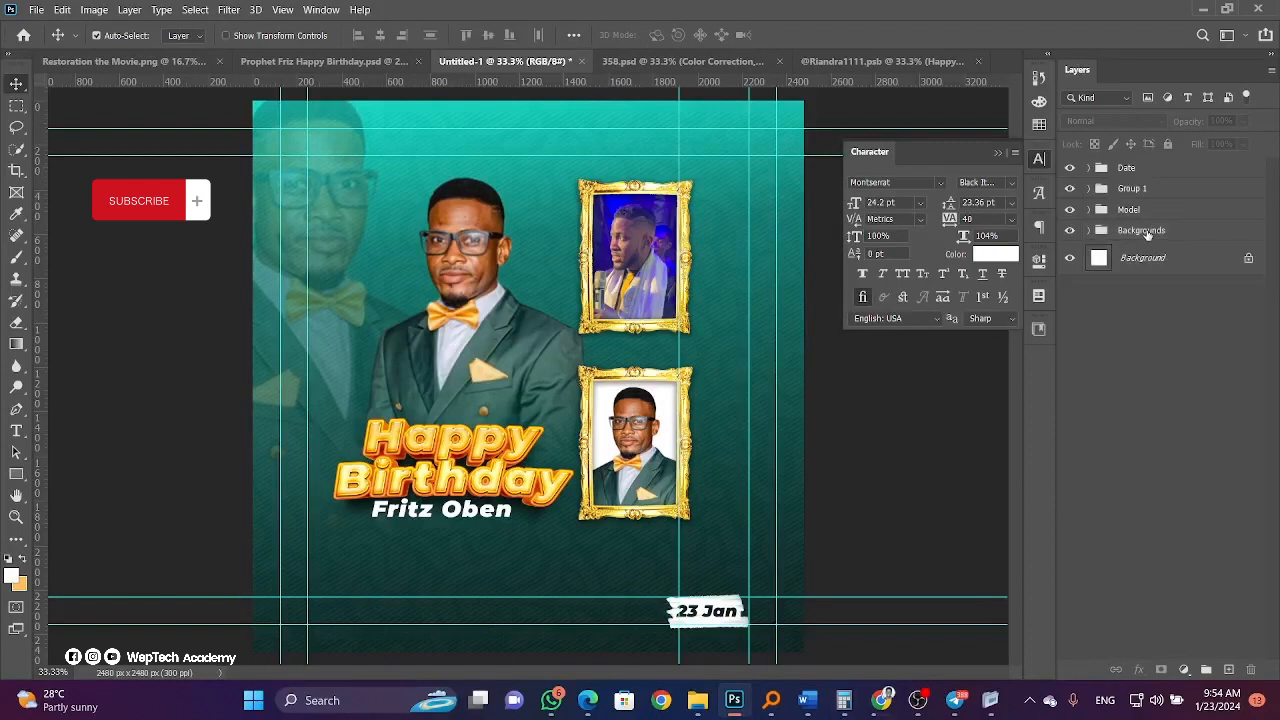
left_click(1152, 232)
left_click(1153, 192, "shift")
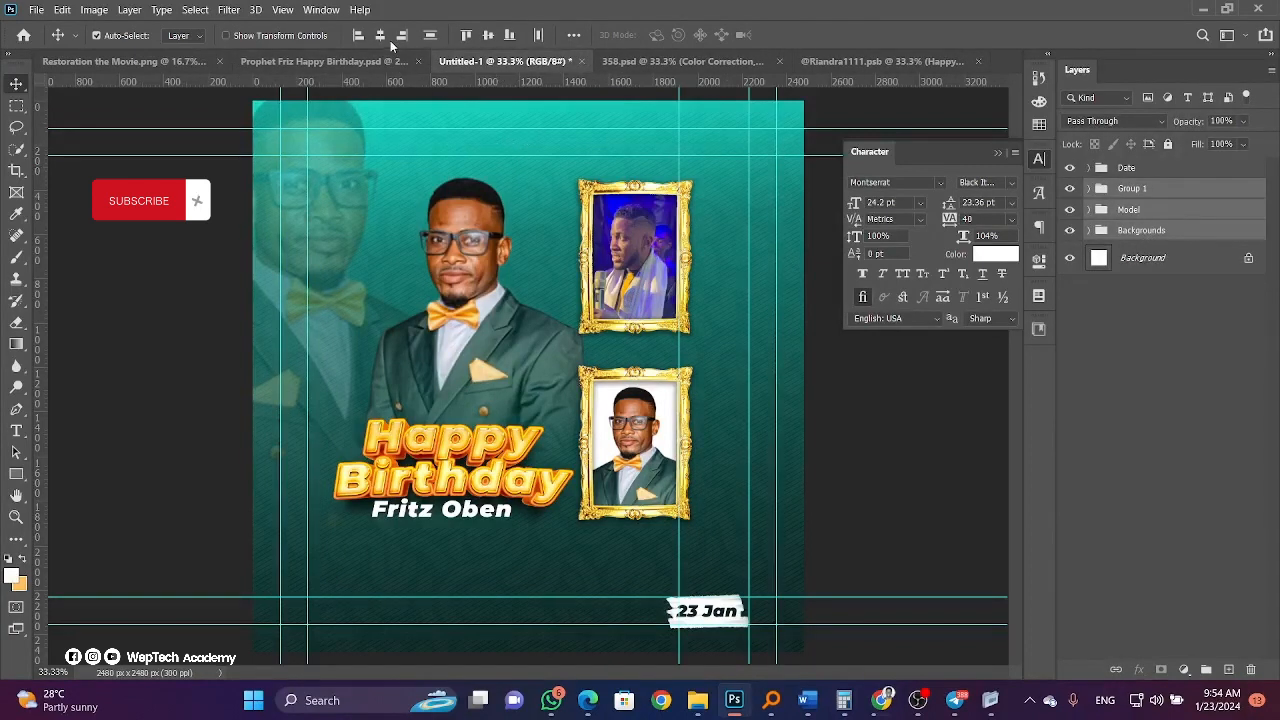
left_click_drag(603, 392, 428, 392)
key("ctrl+z")
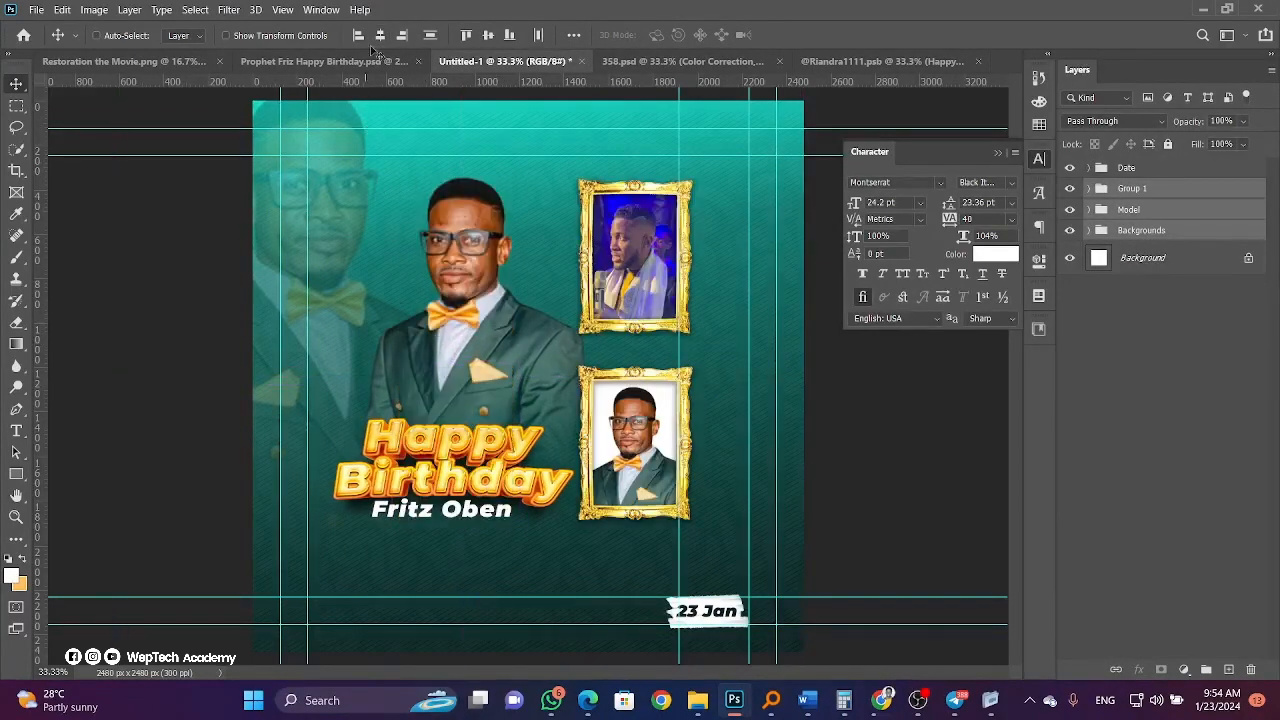
left_click(430, 36)
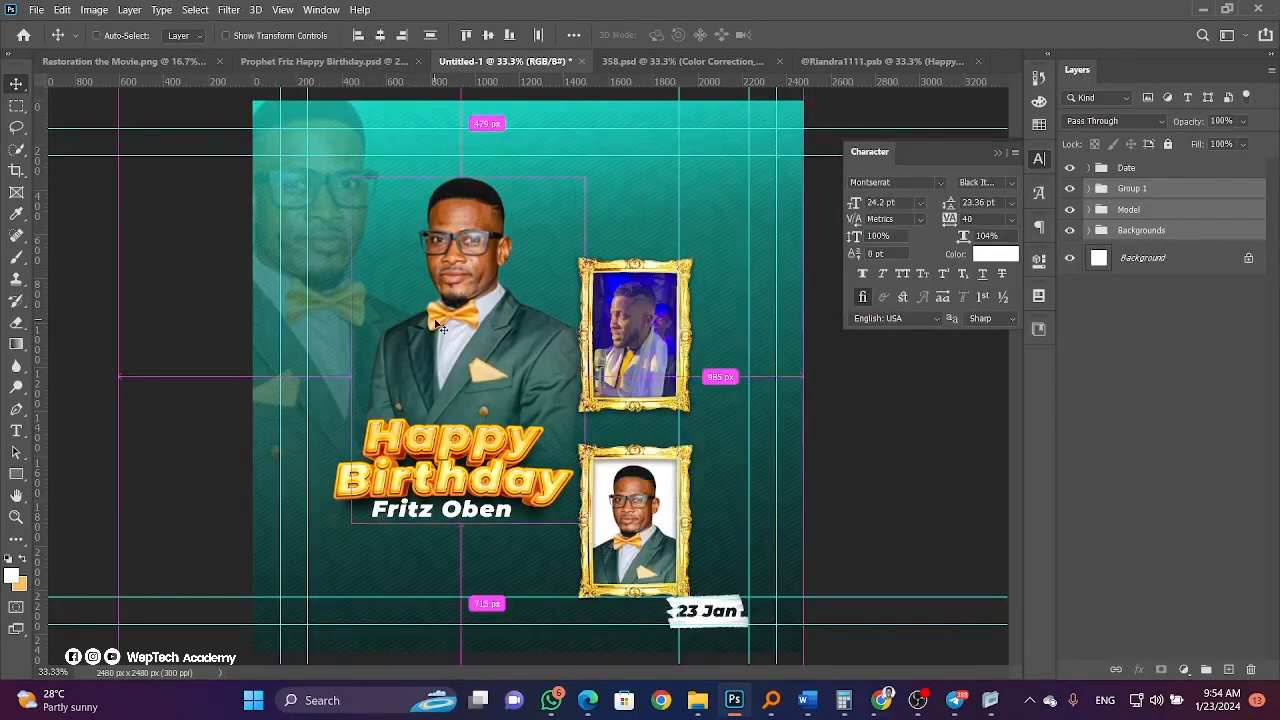
key("ctrl+z")
Nudge the Model and frame groups about 15 px lower and confirm.
left_click(1116, 210)
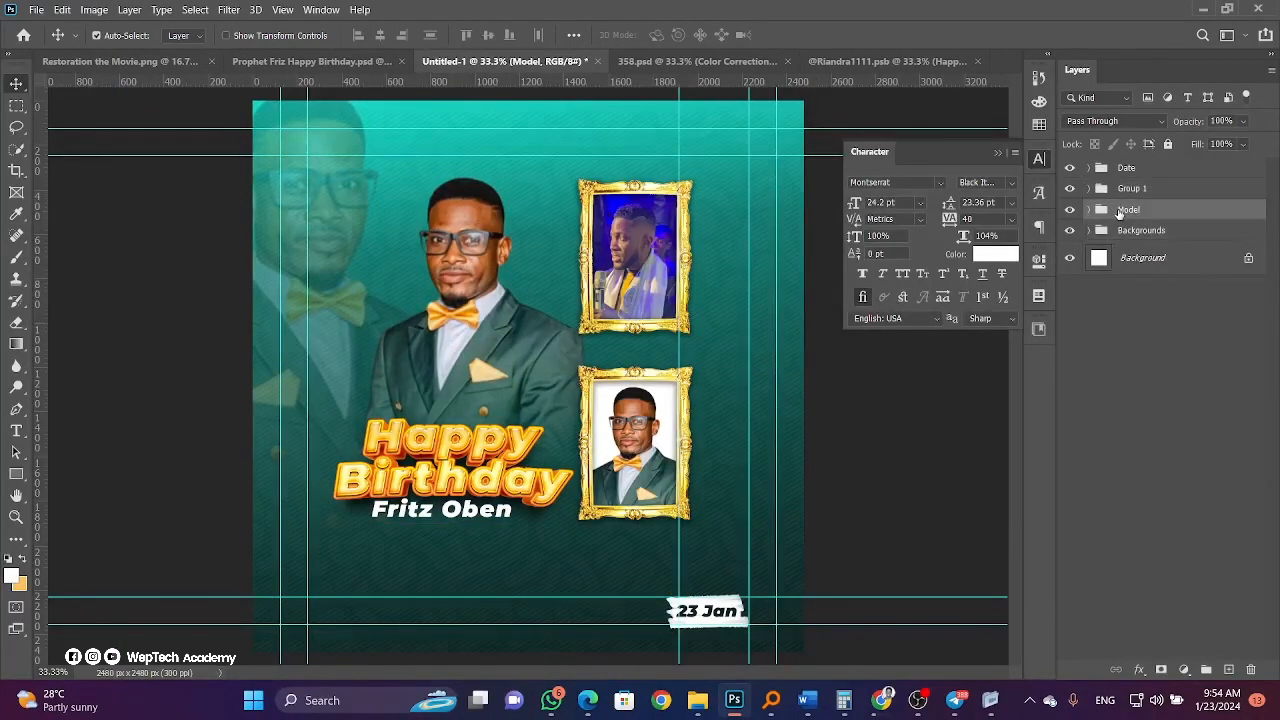
left_click(1132, 190, "ctrl")
key("ctrl+t")
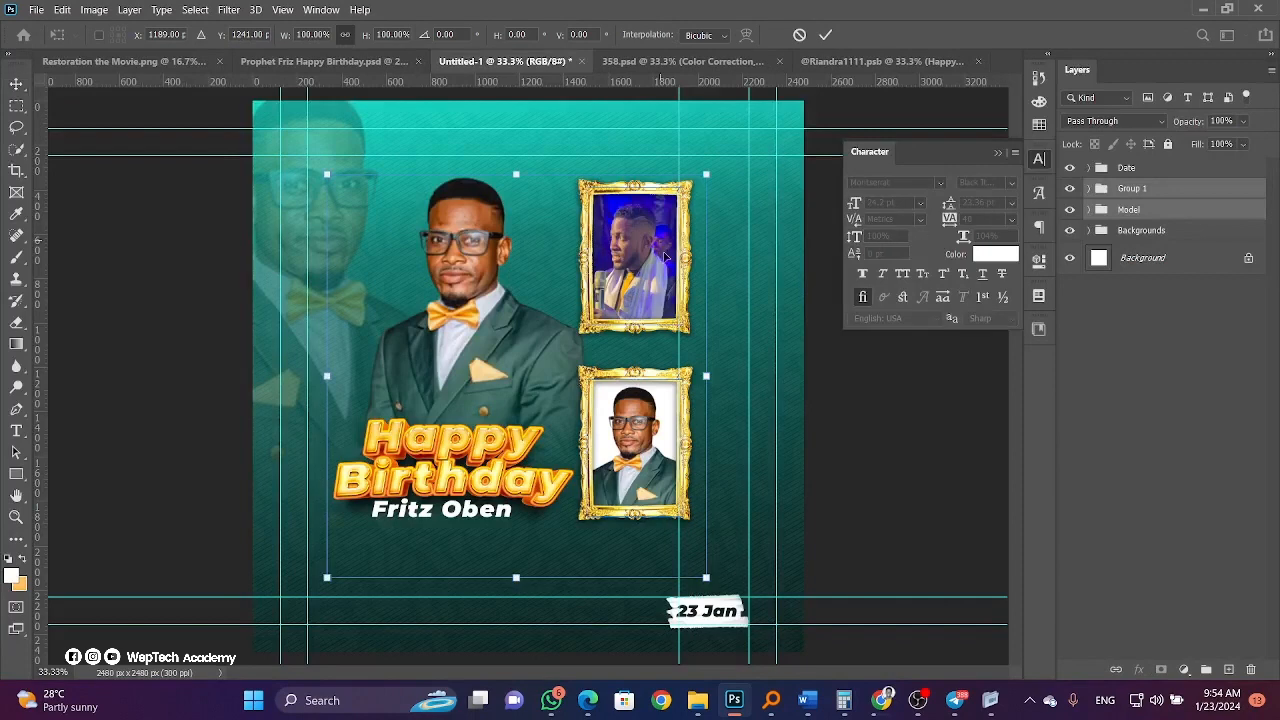
left_click_drag(657, 327, 657, 342)
key("Return")
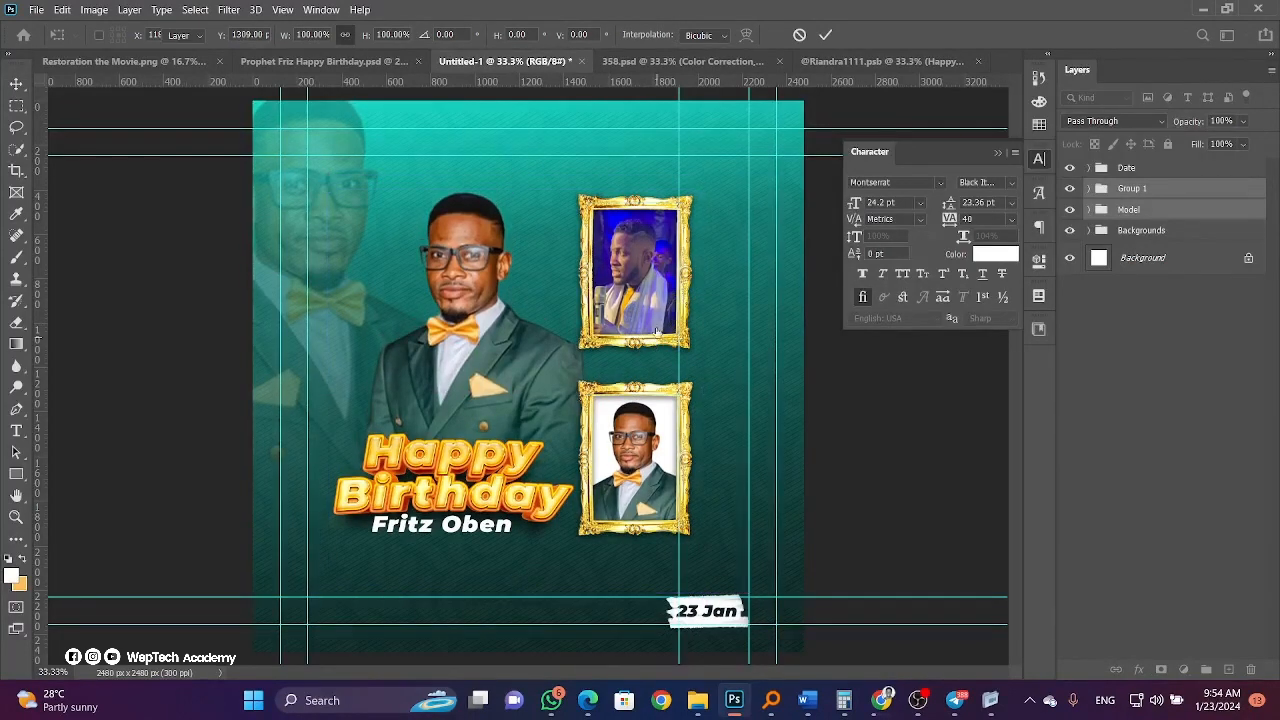
left_click(357, 343)
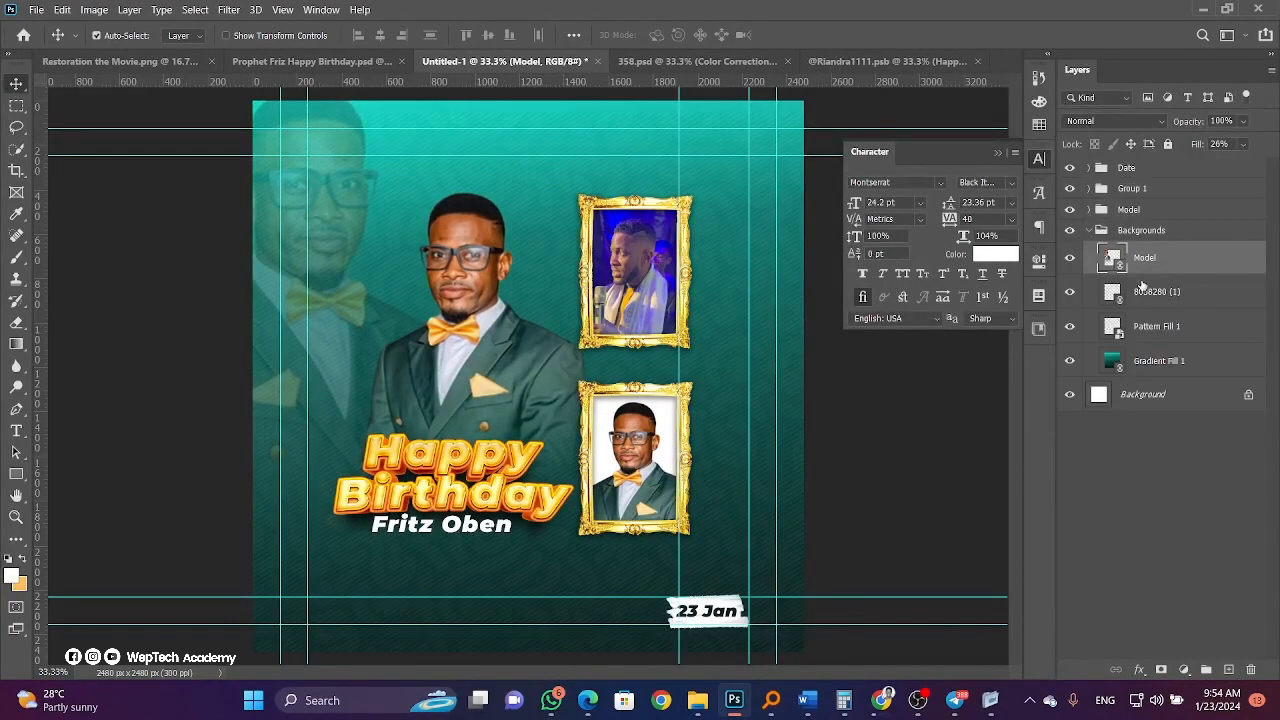
Set the faded background portrait to Luminosity blend mode and collapse the Backgrounds group.
left_click(1148, 124)
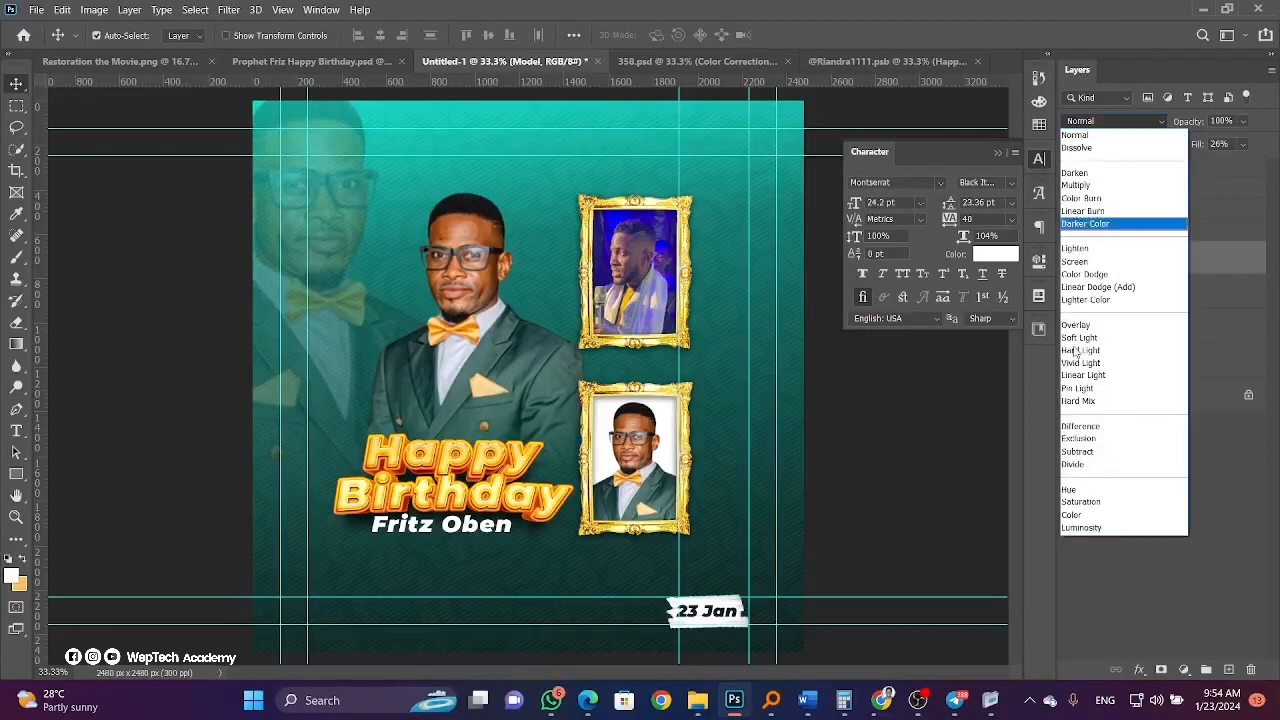
left_click(1084, 525)
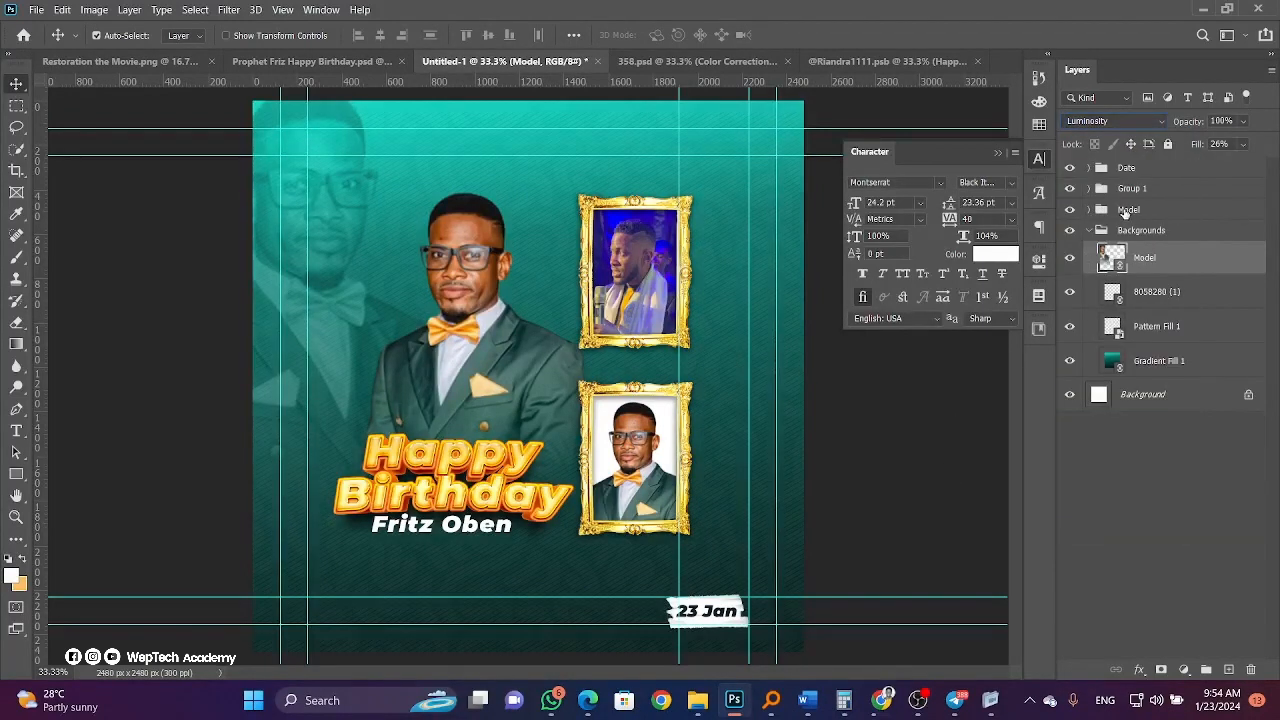
left_click(1089, 231)
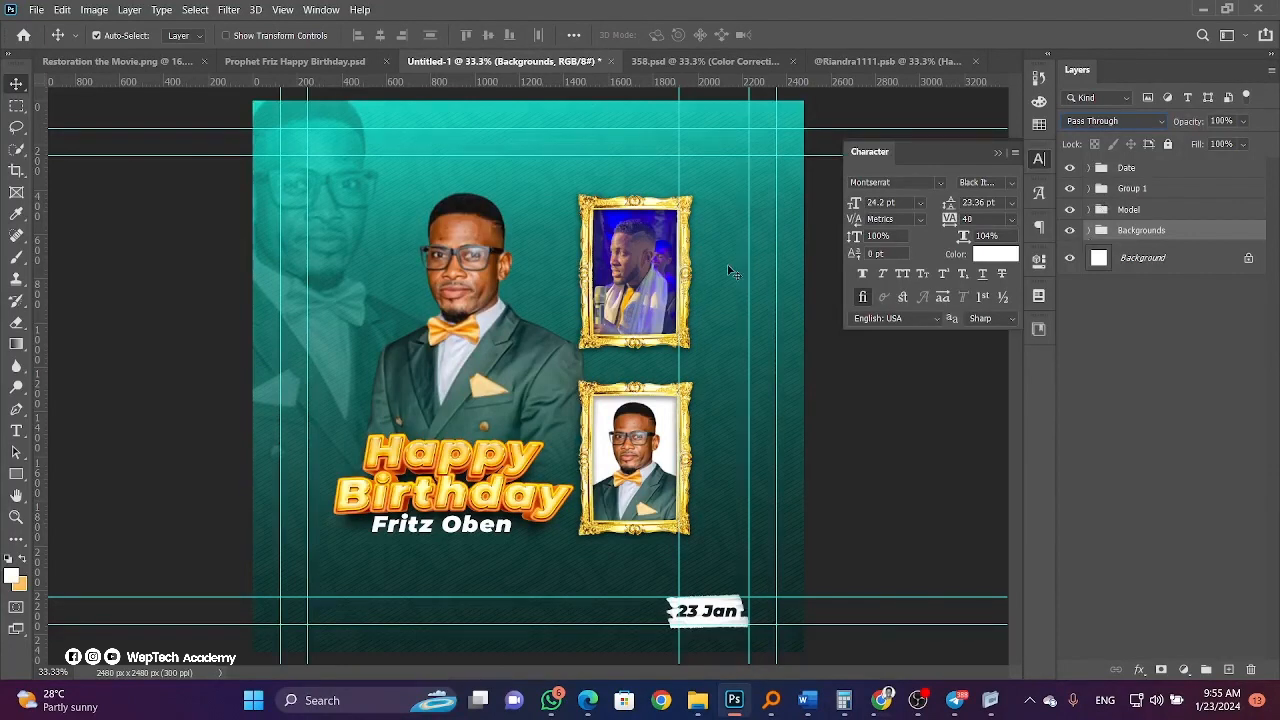
left_click(640, 258)
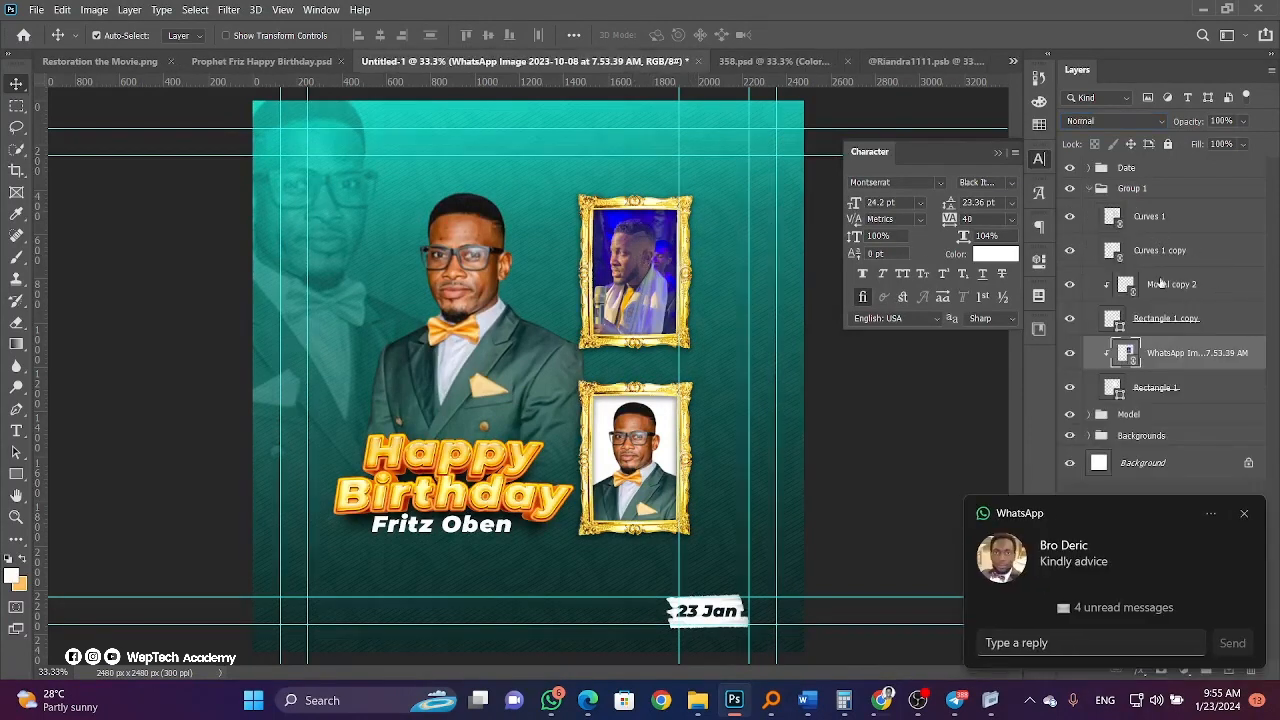
left_click(1245, 515)
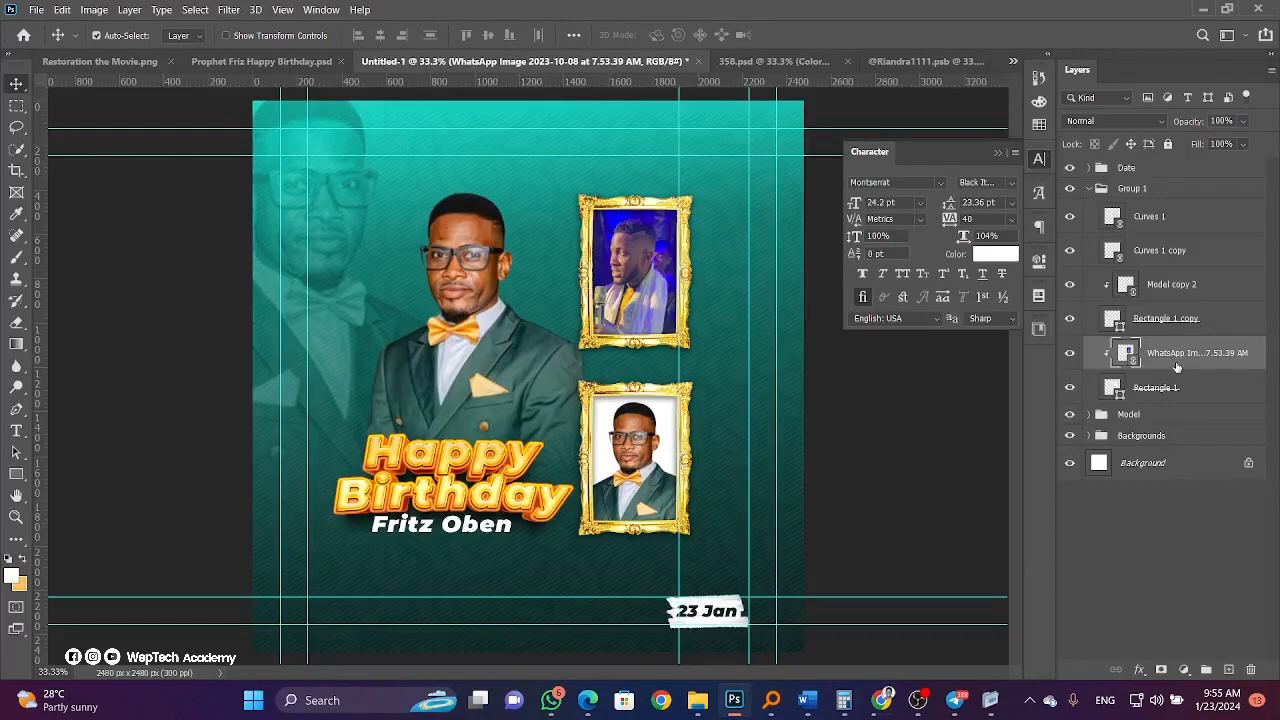
mouse_move(1169, 368)
left_mouse_down()
mouse_move(1172, 397)
mouse_move(1164, 346)
left_mouse_up()
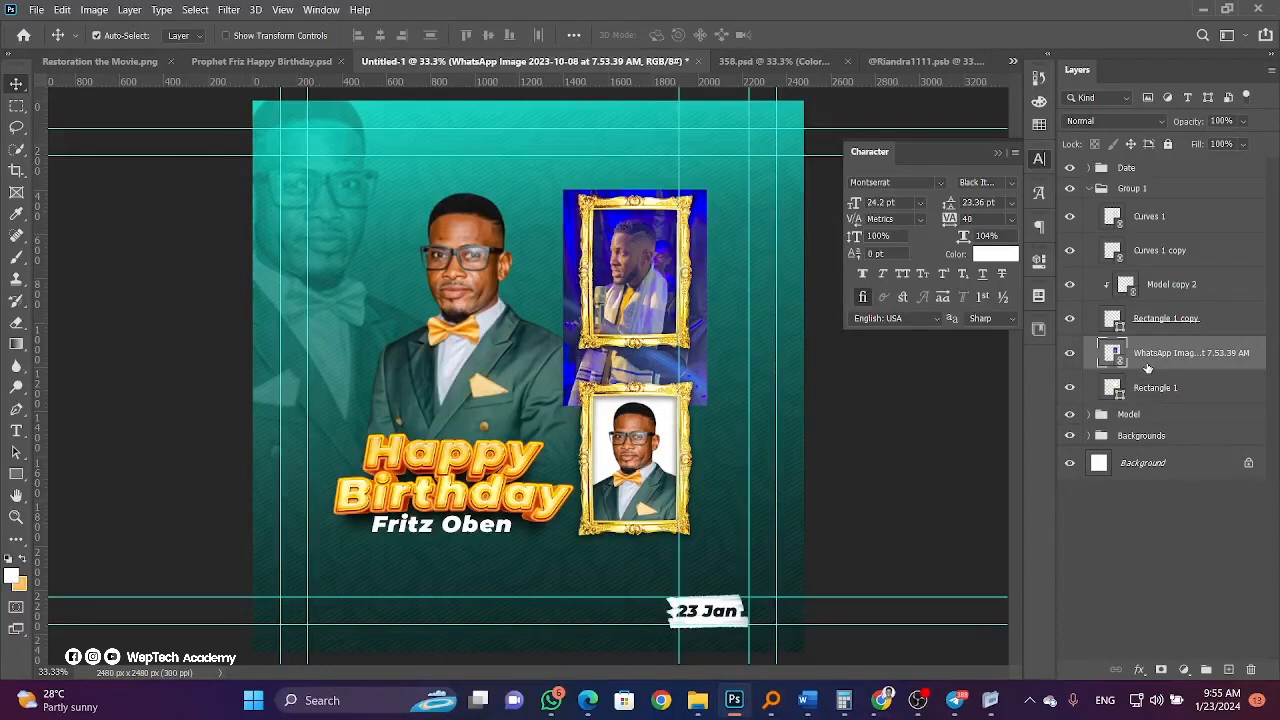
left_click(1154, 368, "alt")
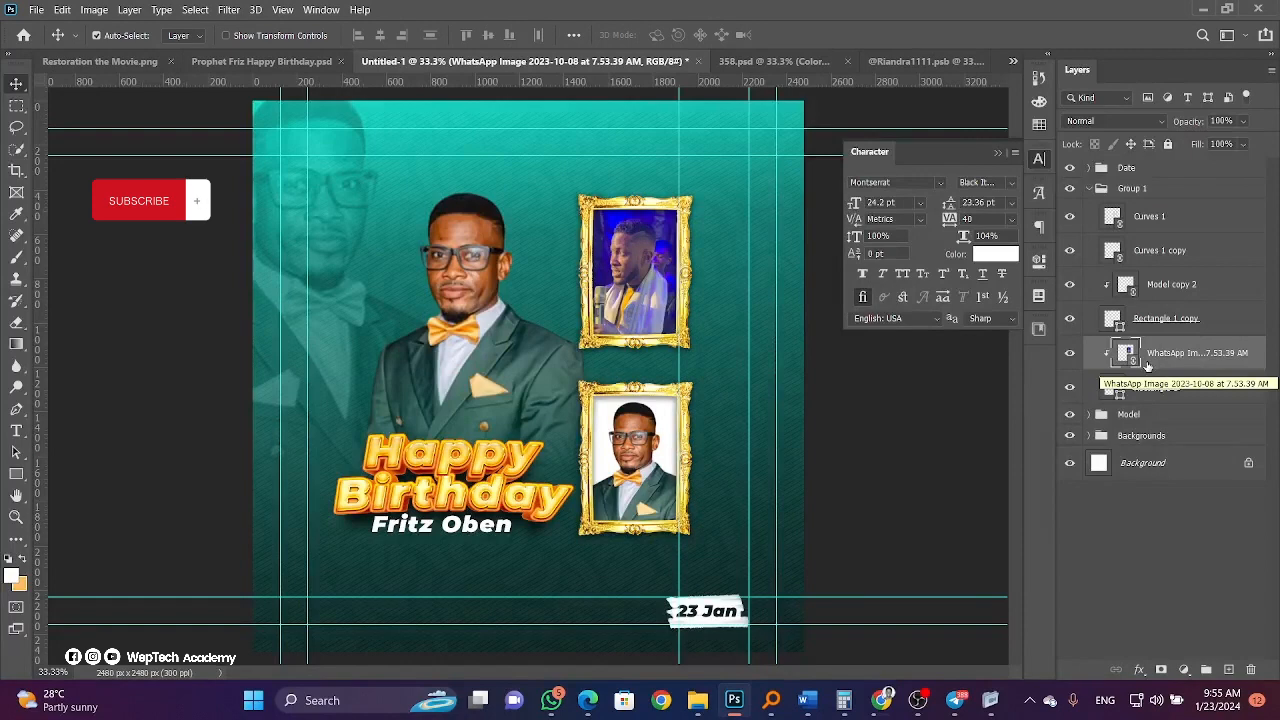
right_click(1147, 364)
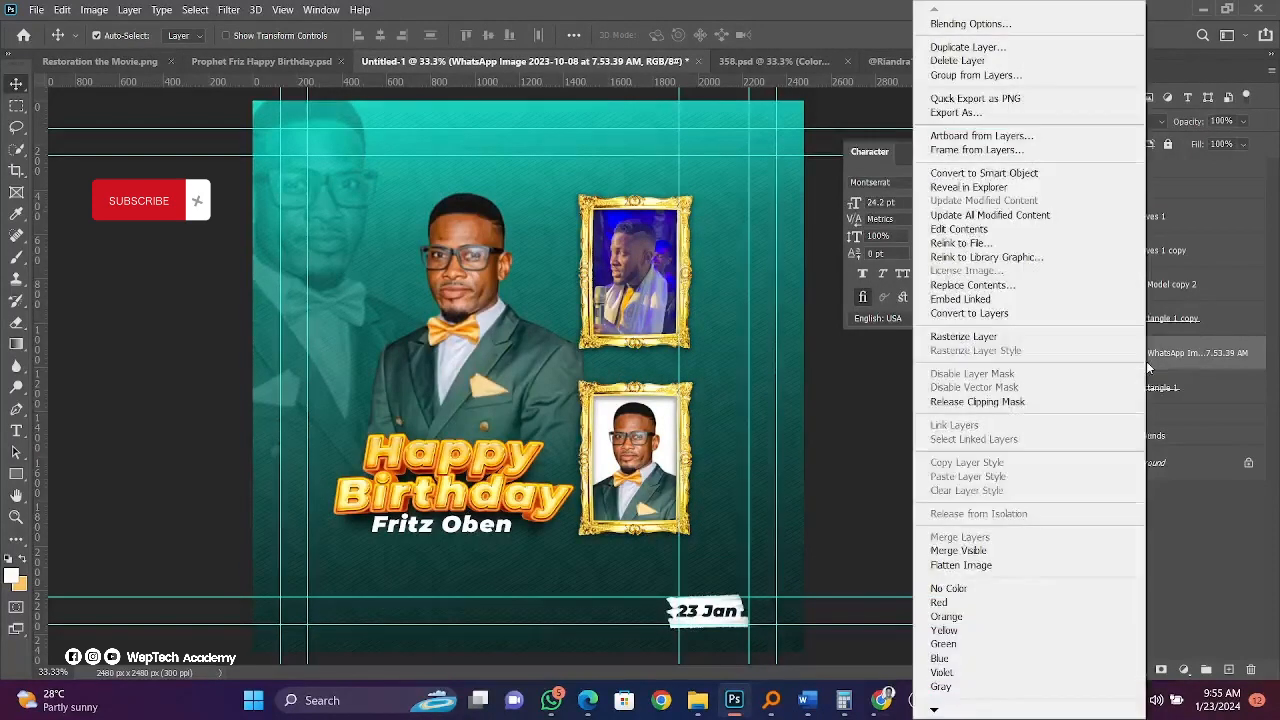
left_click(978, 401)
right_click(1150, 352)
left_click(978, 401)
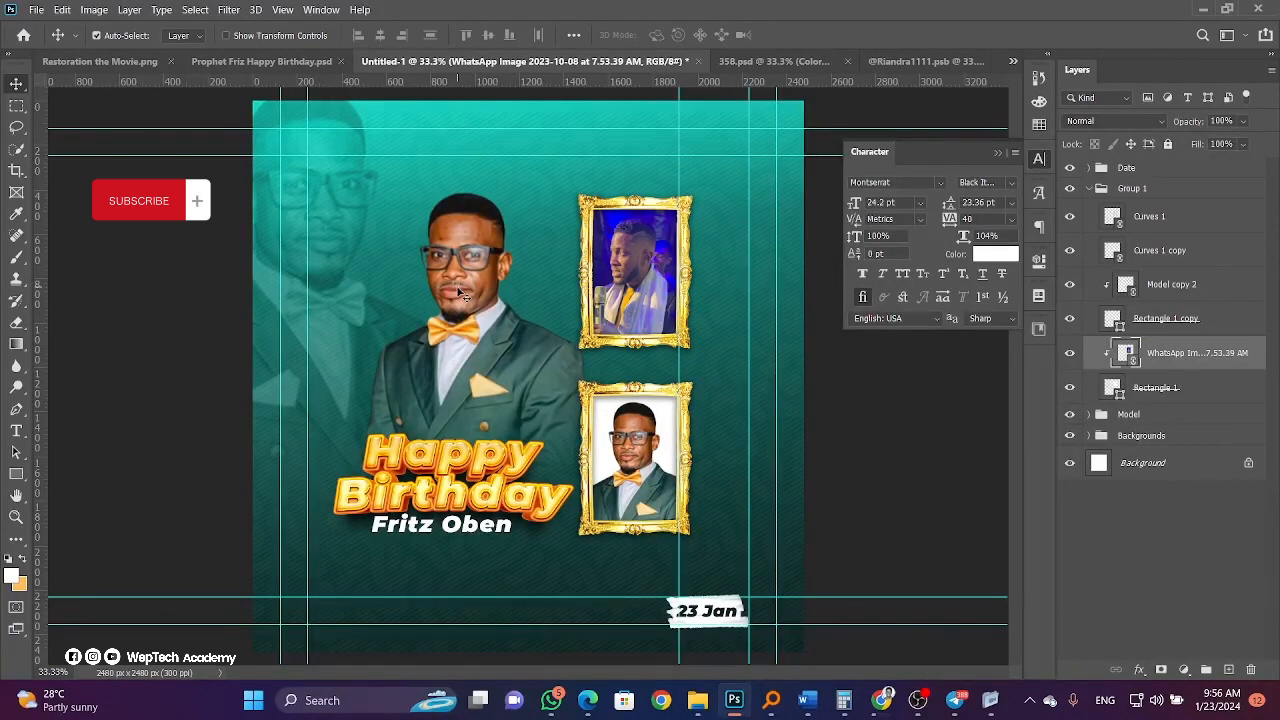
left_click(1180, 389, "shift")
left_click(1070, 251)
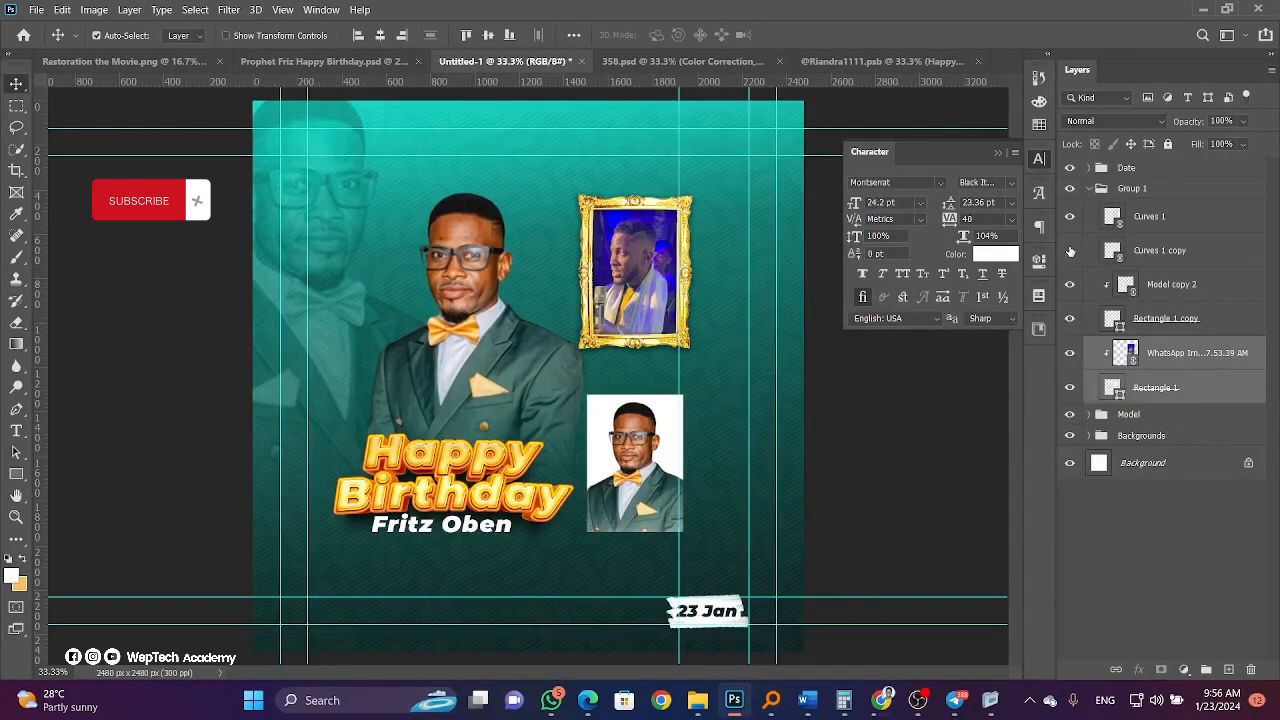
left_click(1070, 251)
left_click(1131, 255, "ctrl")
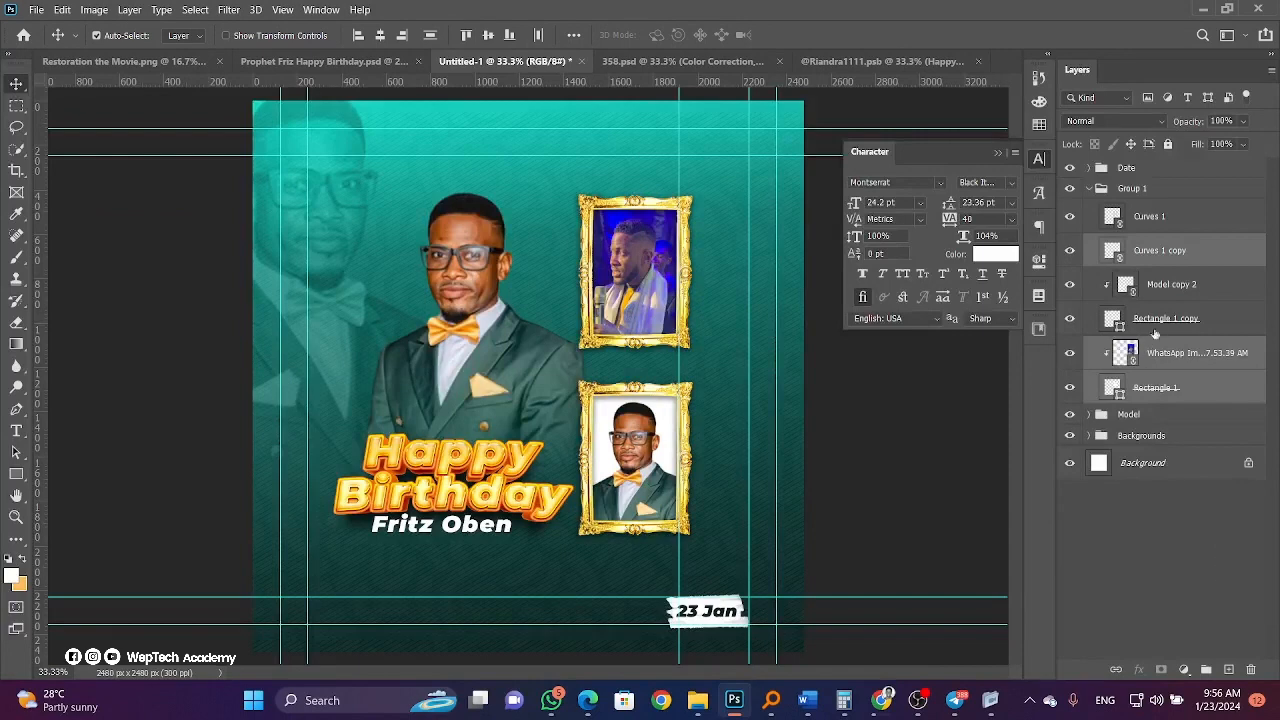
left_click(1174, 258, "ctrl")
left_click(1192, 222, "ctrl")
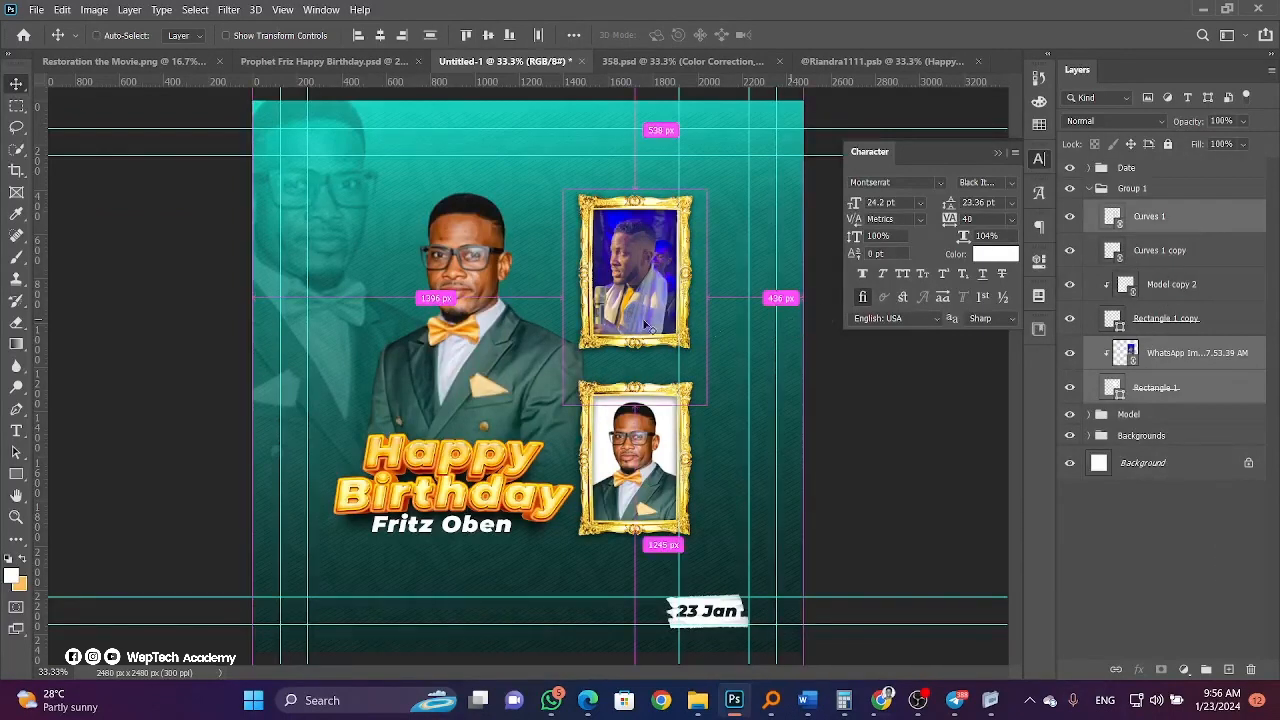
key("ctrl+t")
left_click_drag(646, 325, 588, 385)
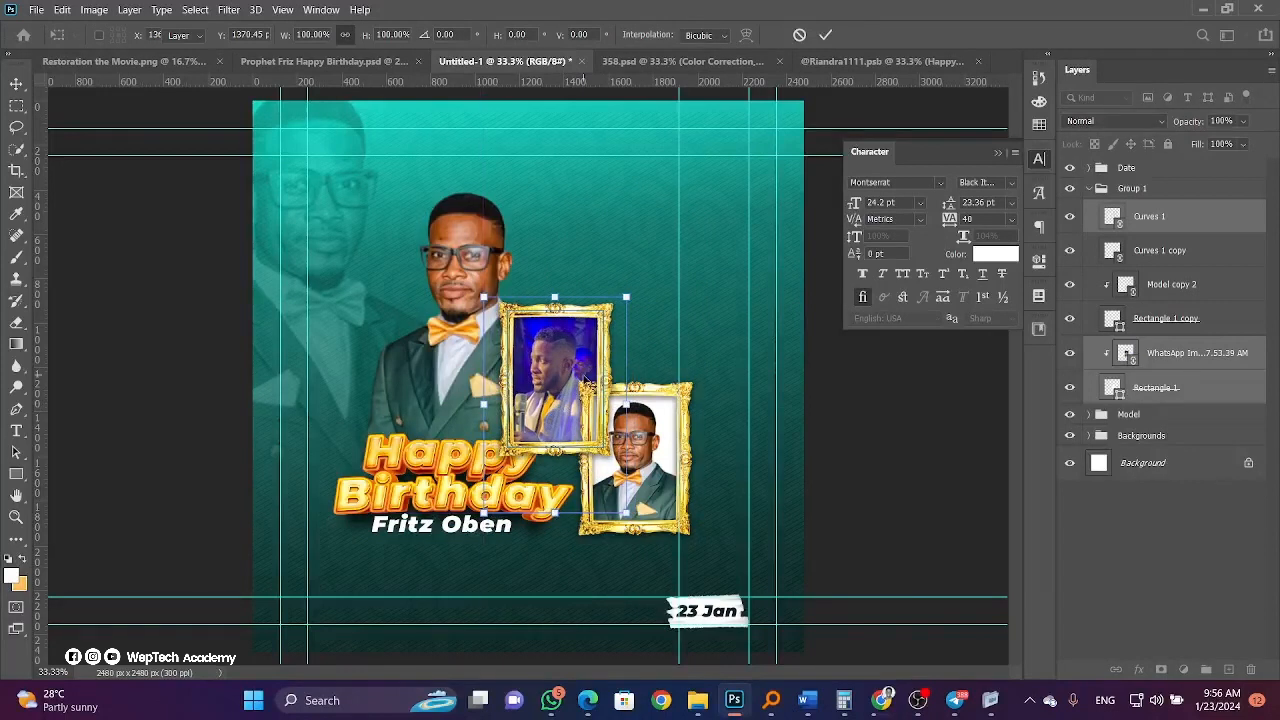
key("Return")
key("ctrl+z")
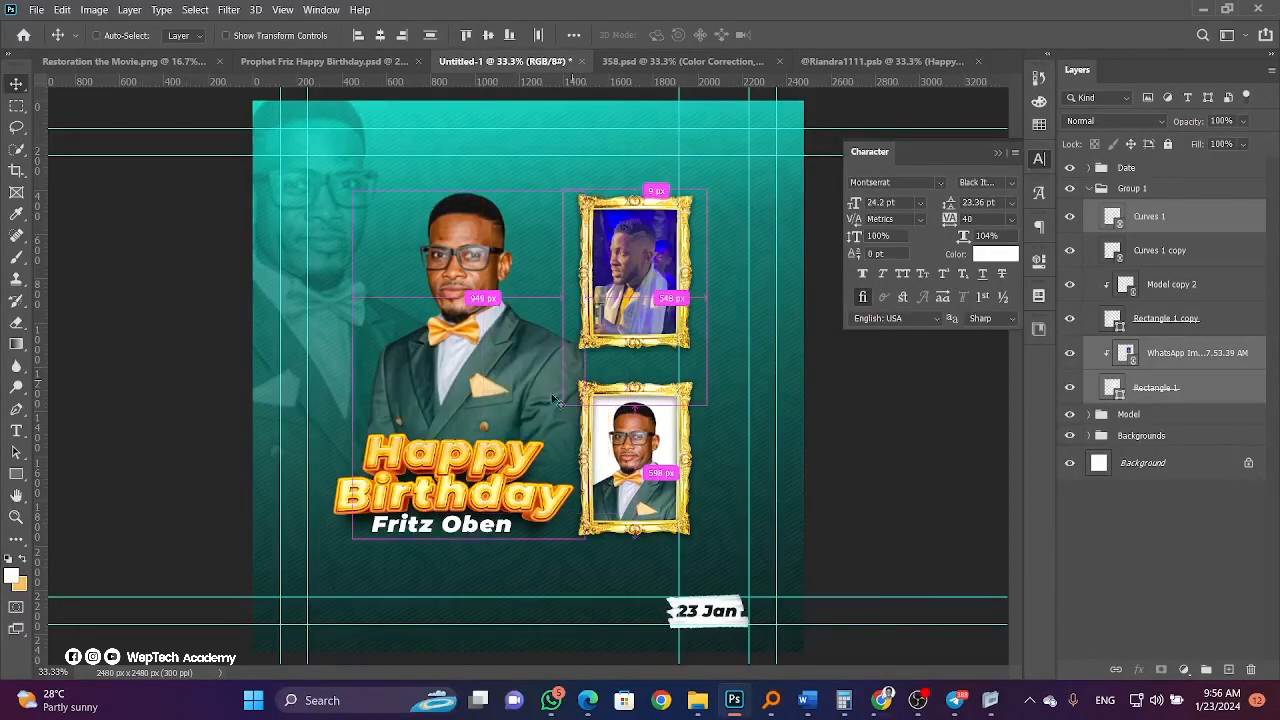
Duplicate the faded portrait, flip the copy horizontally and place it at the flyer's right edge.
left_click(494, 389)
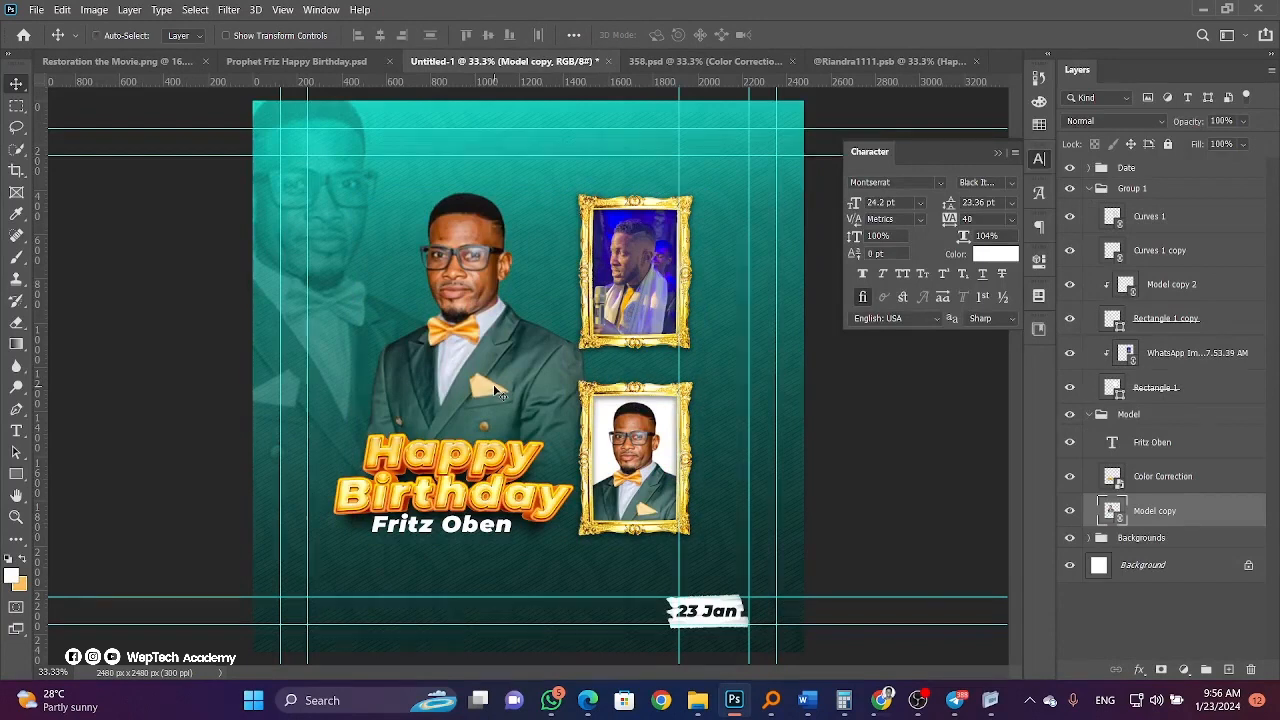
left_click(322, 256, "ctrl")
key("ctrl+j")
key("ctrl+t")
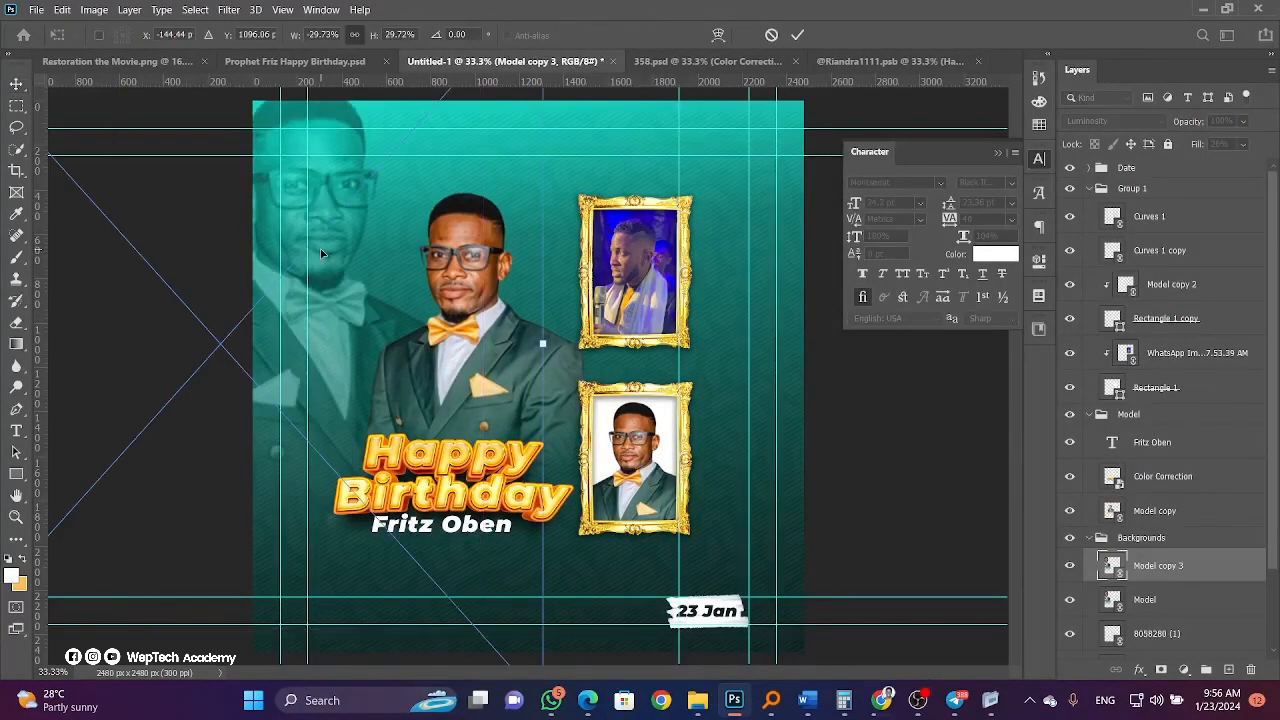
right_click(322, 256)
left_click(388, 505)
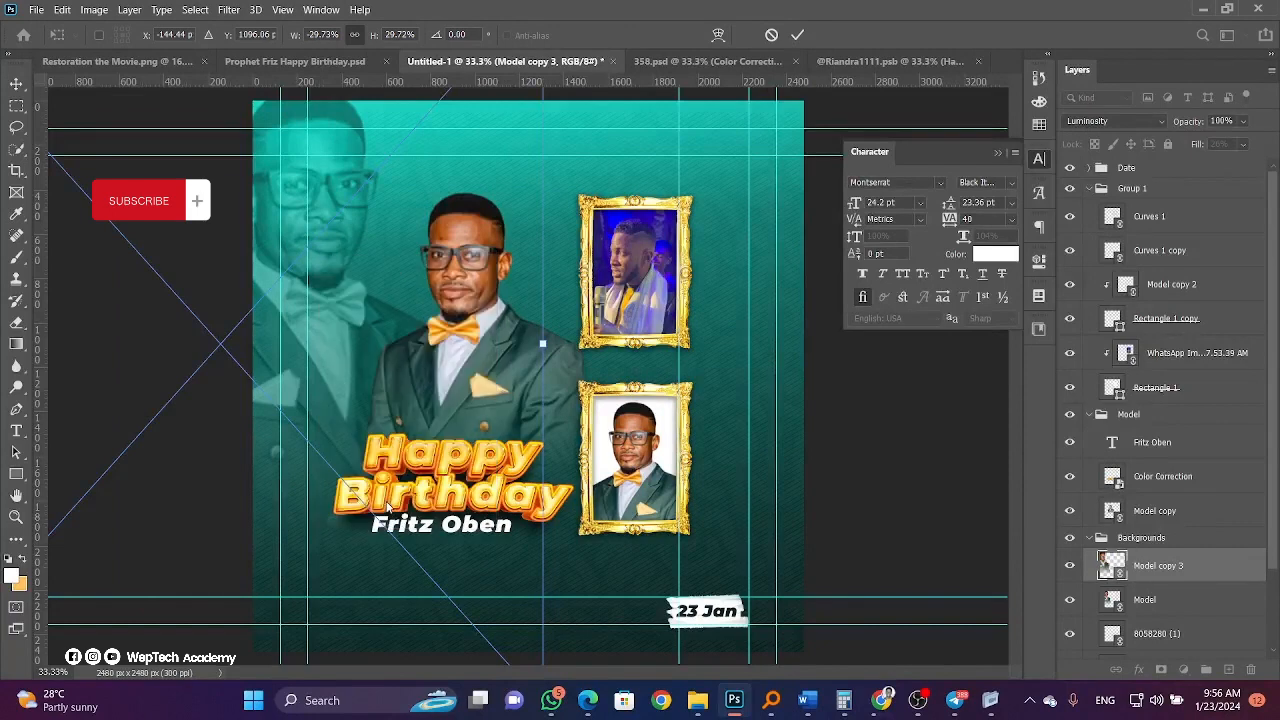
left_click_drag(348, 355, 808, 318)
key("Return")
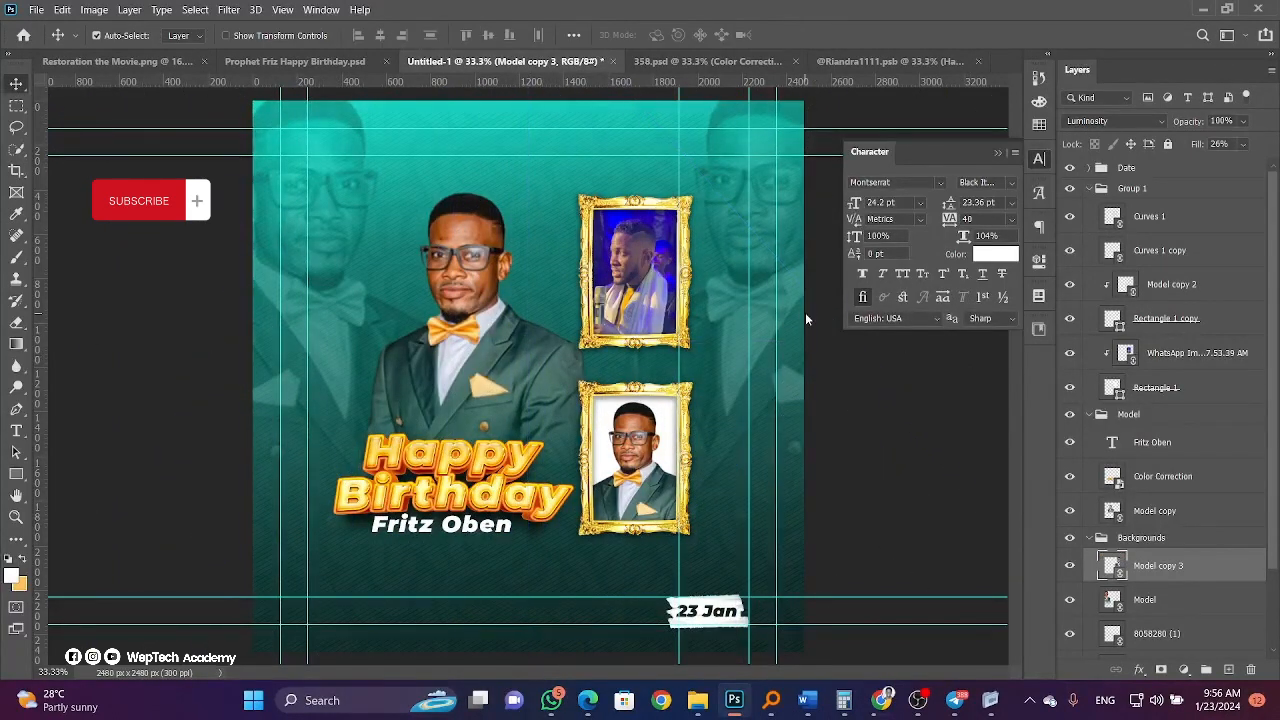